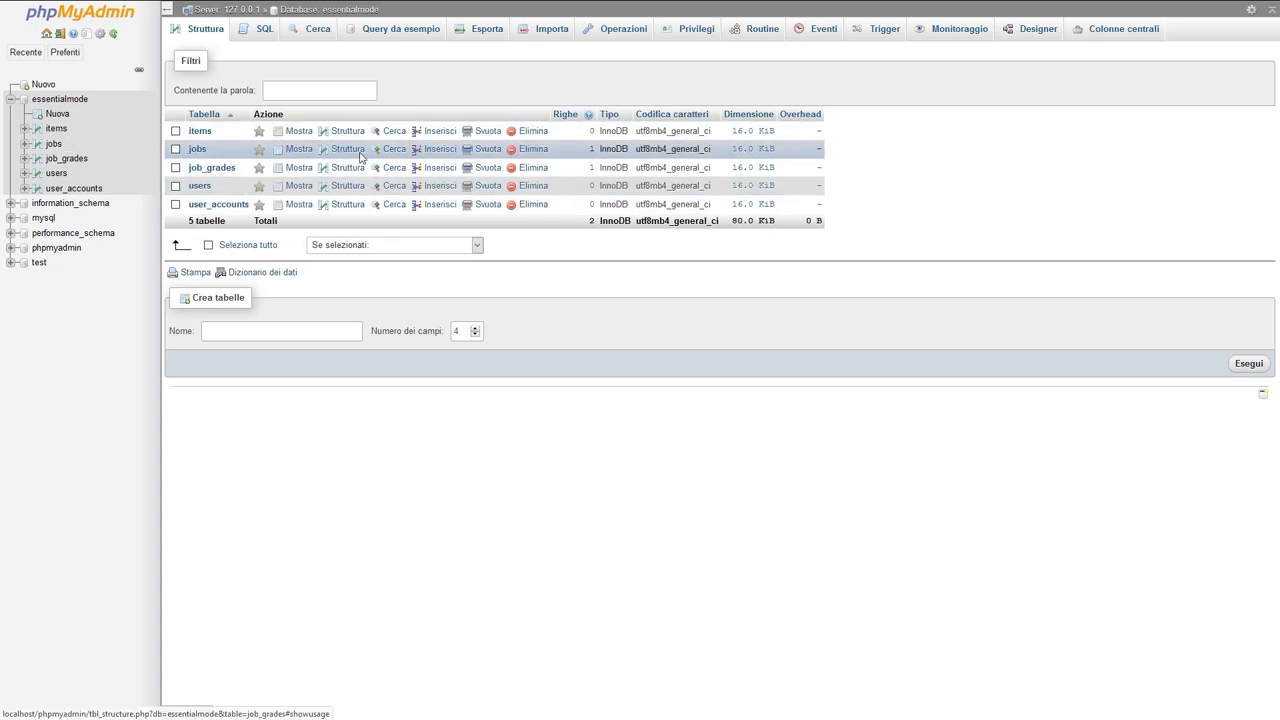
# - Drop the items, jobs, job_grades, users and user_accounts tables from the essentialmode database
pyautogui.click(175, 131)
pyautogui.click(176, 149)
pyautogui.click(176, 167)
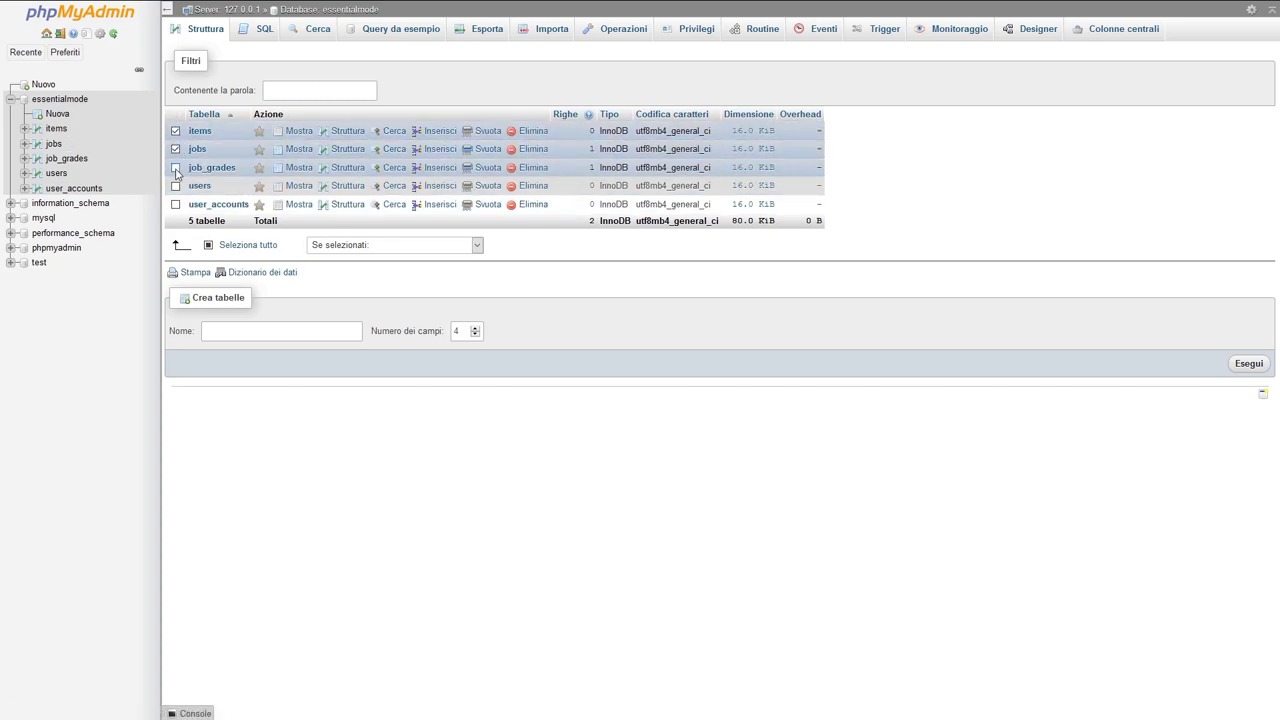
pyautogui.click(176, 186)
pyautogui.click(176, 204)
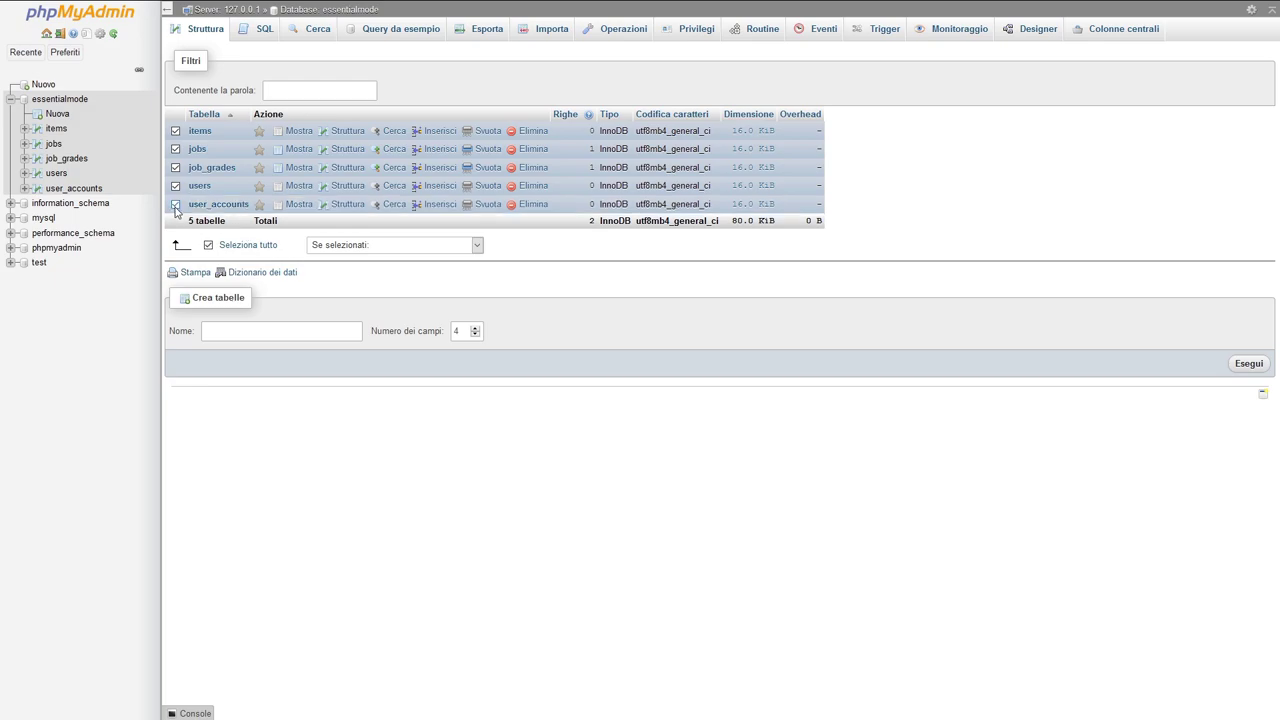
pyautogui.click(366, 247)
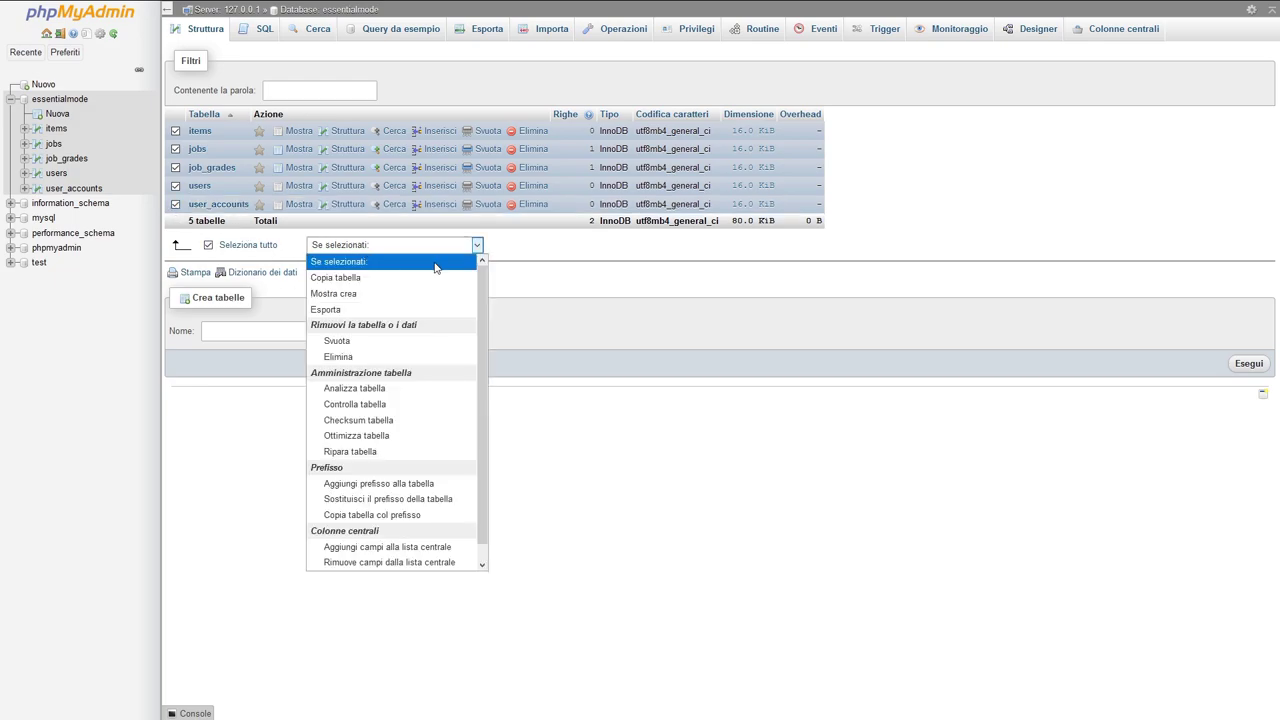
pyautogui.click(338, 356)
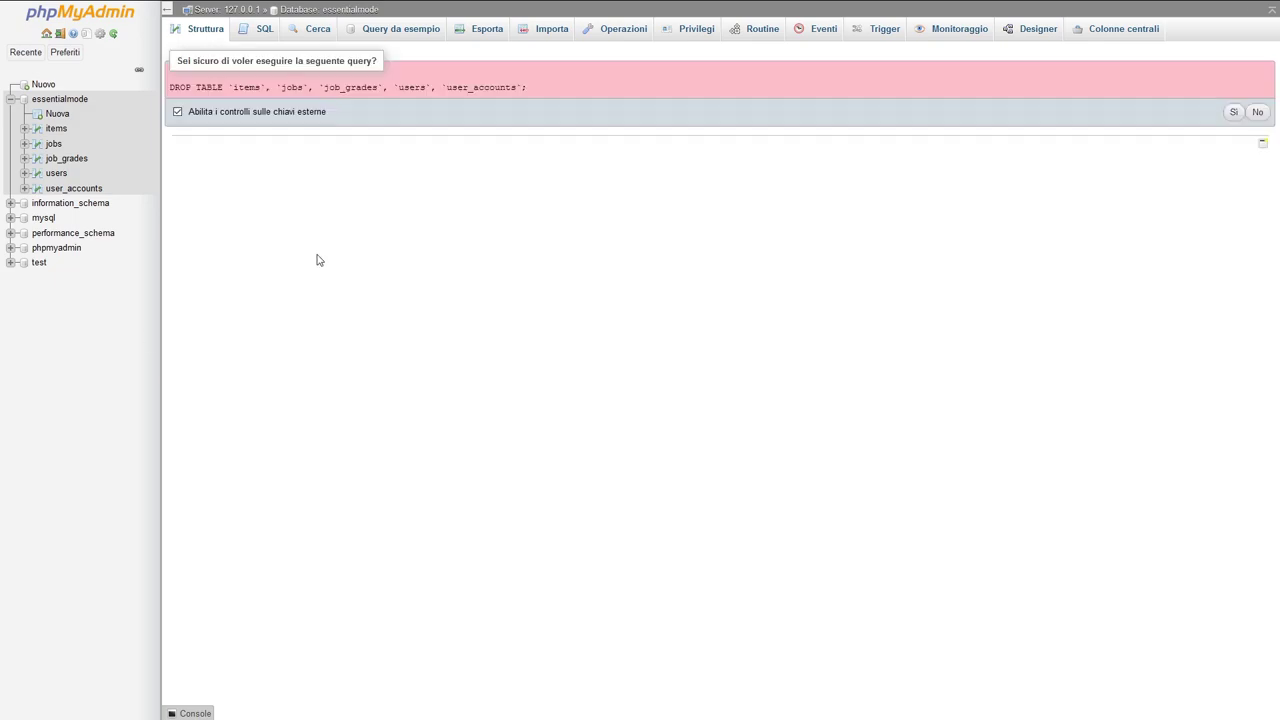
pyautogui.click(1234, 113)
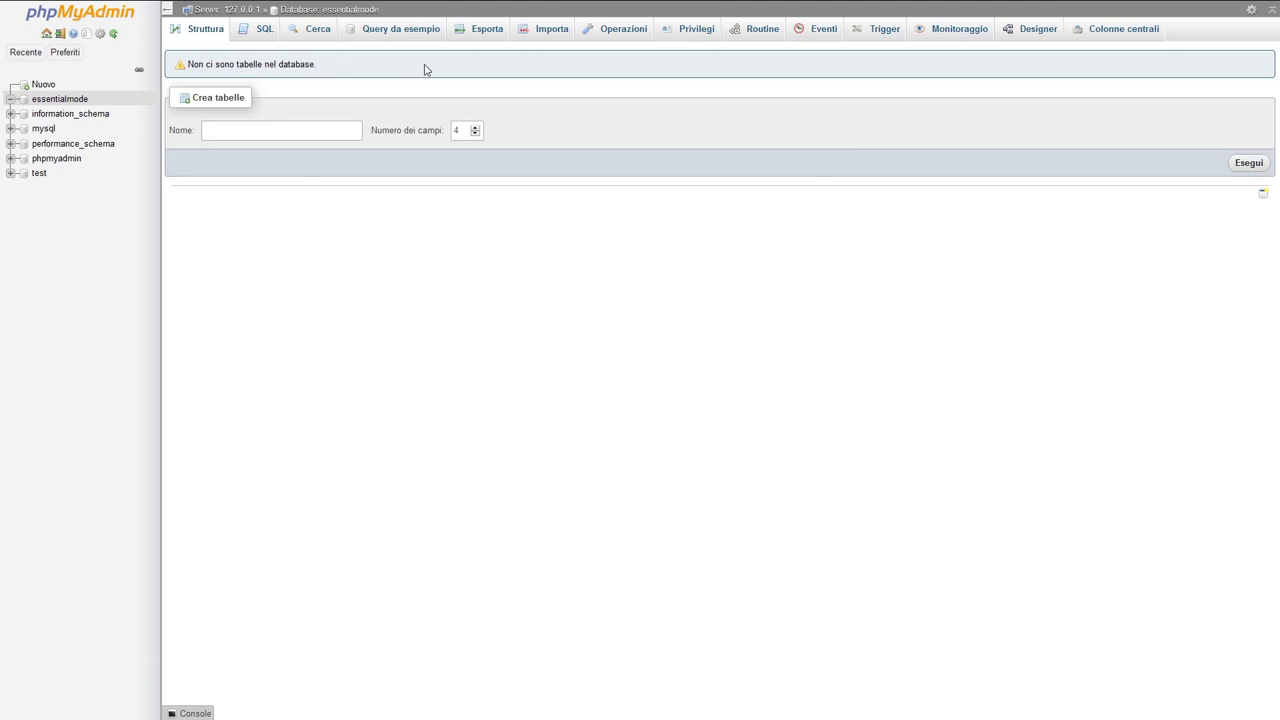
# - Import the essentialmode.sql file from the Desktop into the essentialmode database in SQL format
pyautogui.click(525, 44)
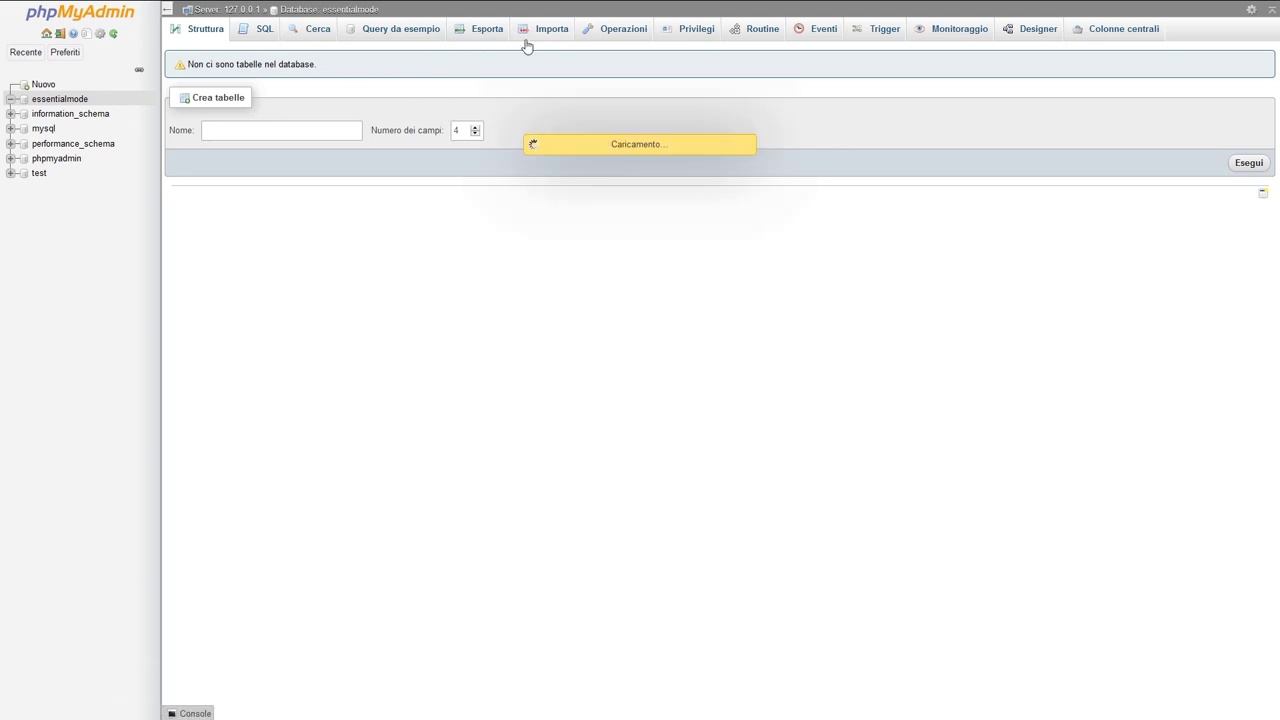
pyautogui.click(297, 174)
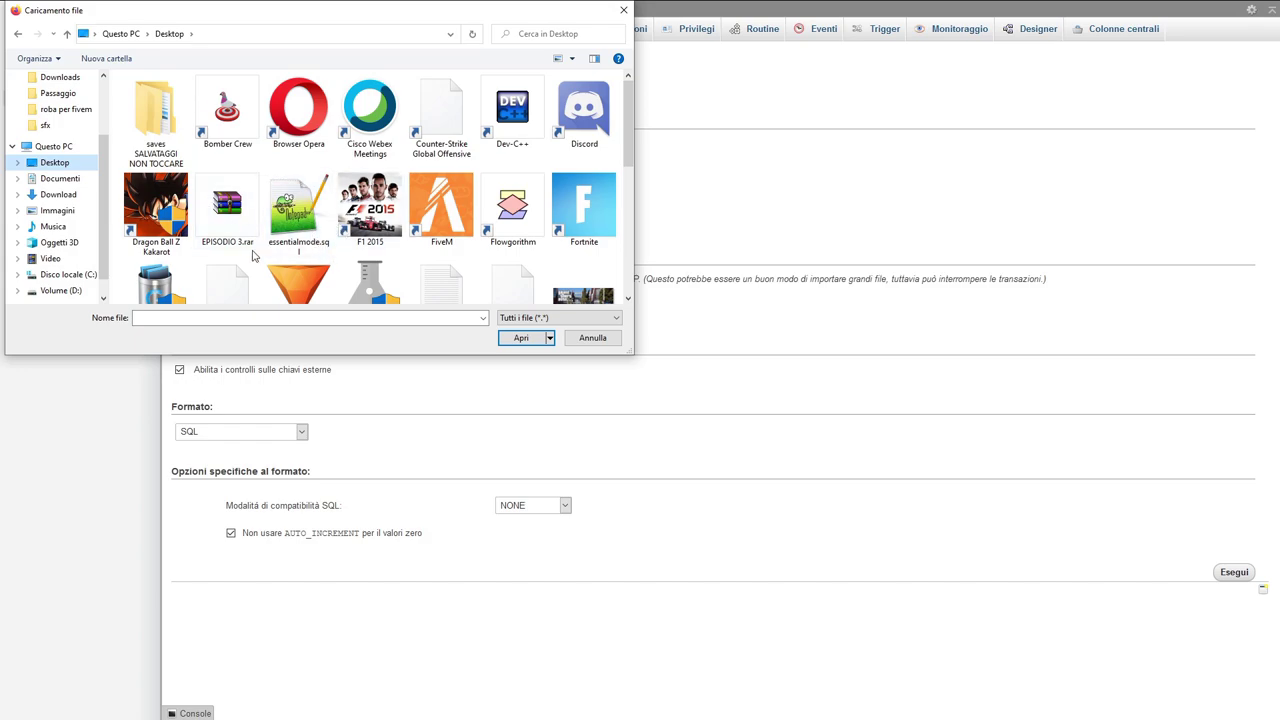
pyautogui.click(320, 246)
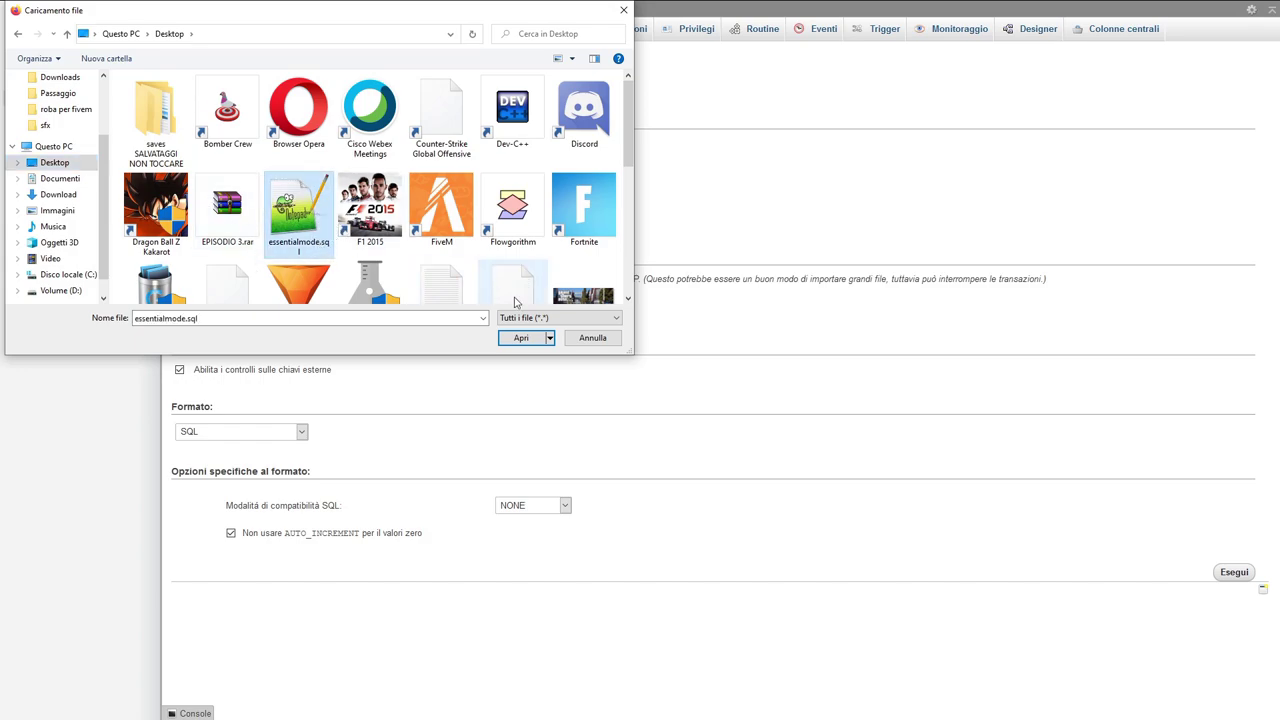
pyautogui.click(510, 338)
pyautogui.click(1227, 573)
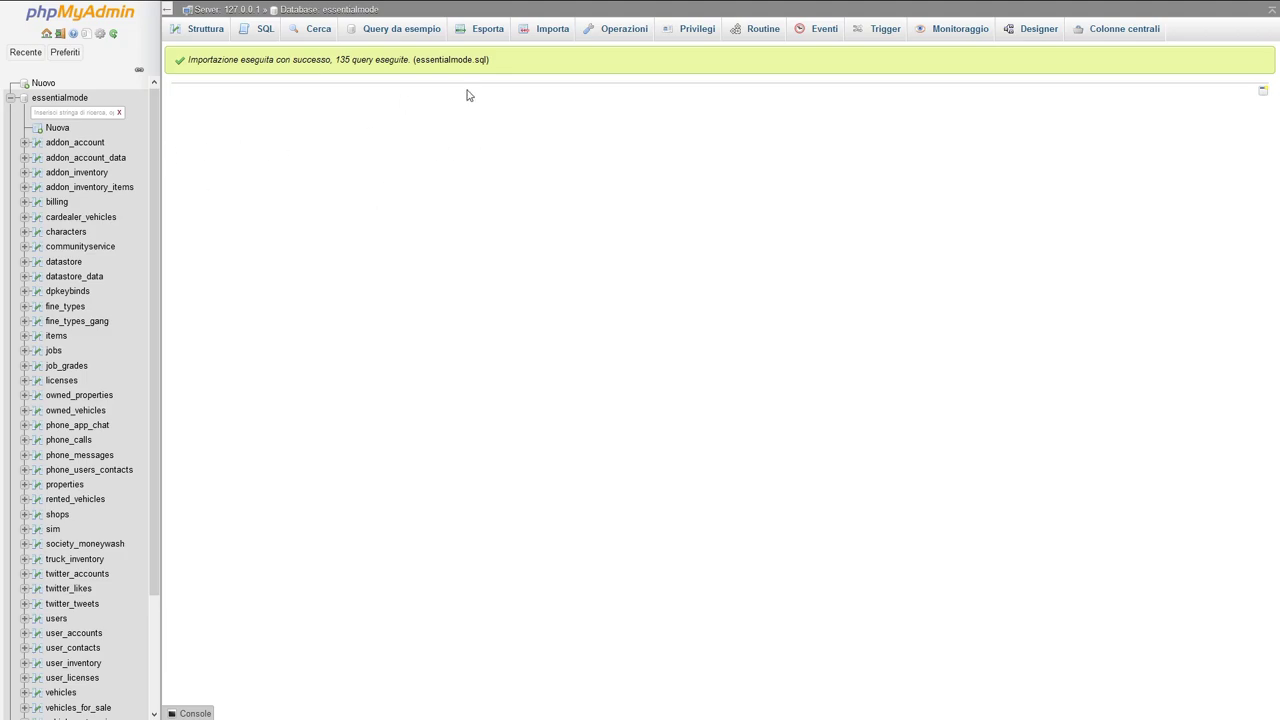
# - Examine the imported table list and the contents of addon_account, addon_account_data, addon_inventory and addon_inventory_items
pyautogui.moveTo(156, 151); pyautogui.dragTo(160, 265)
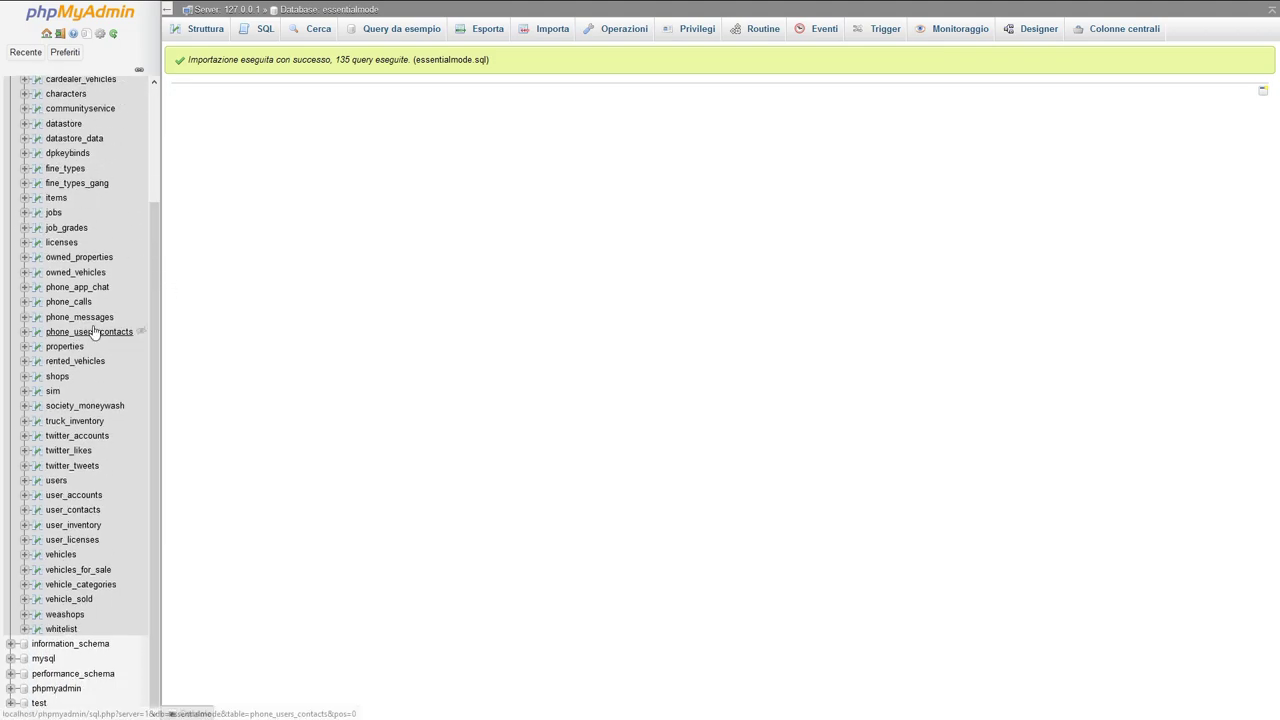
pyautogui.scroll(5, 158, 242)
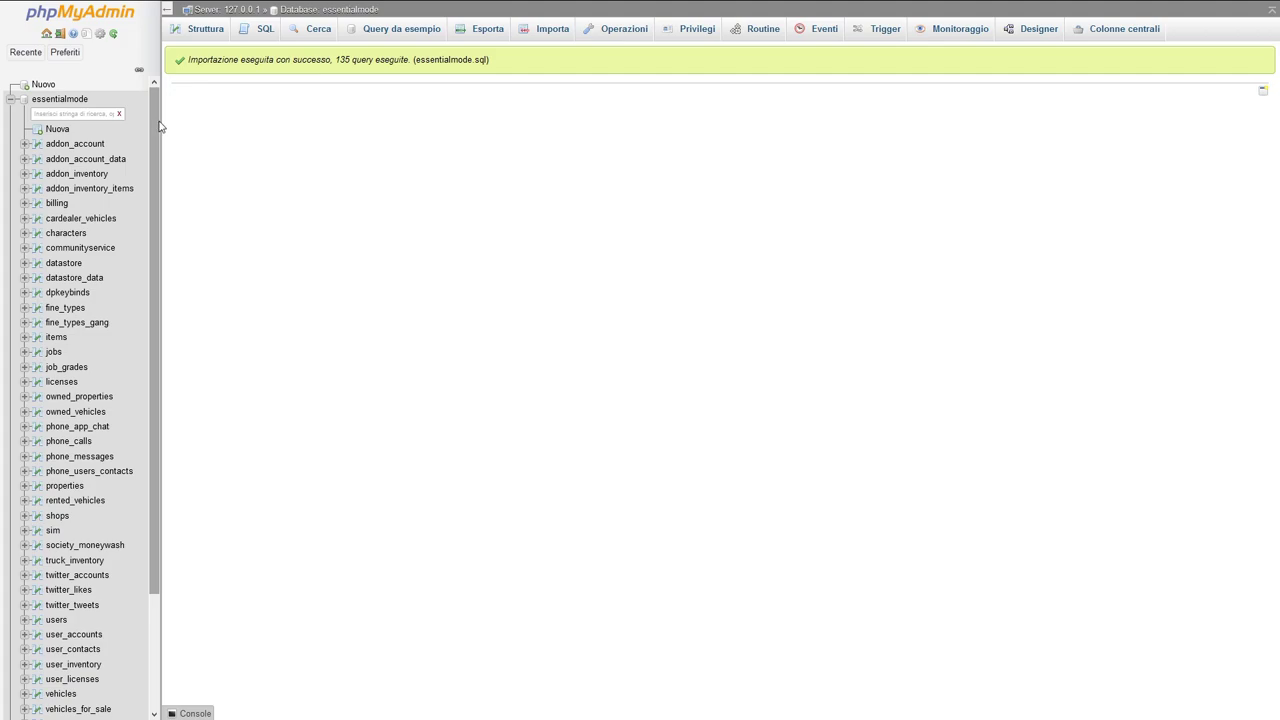
pyautogui.click(64, 146)
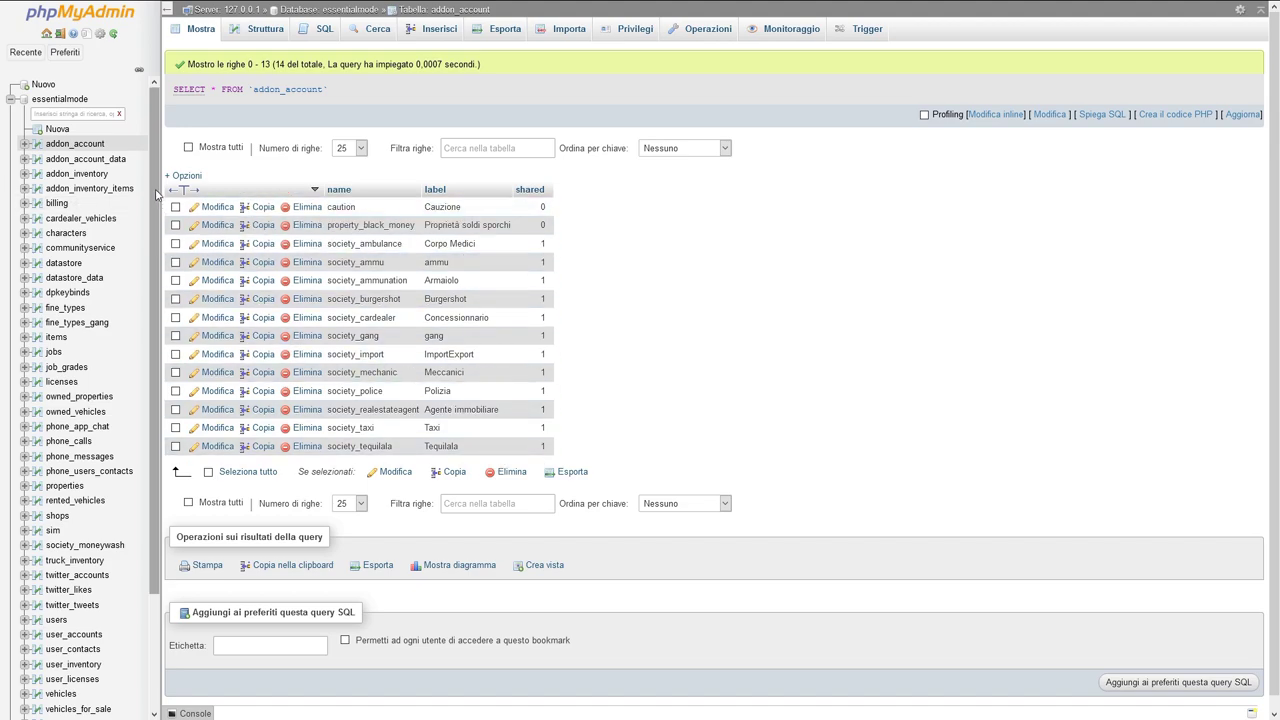
pyautogui.click(86, 160)
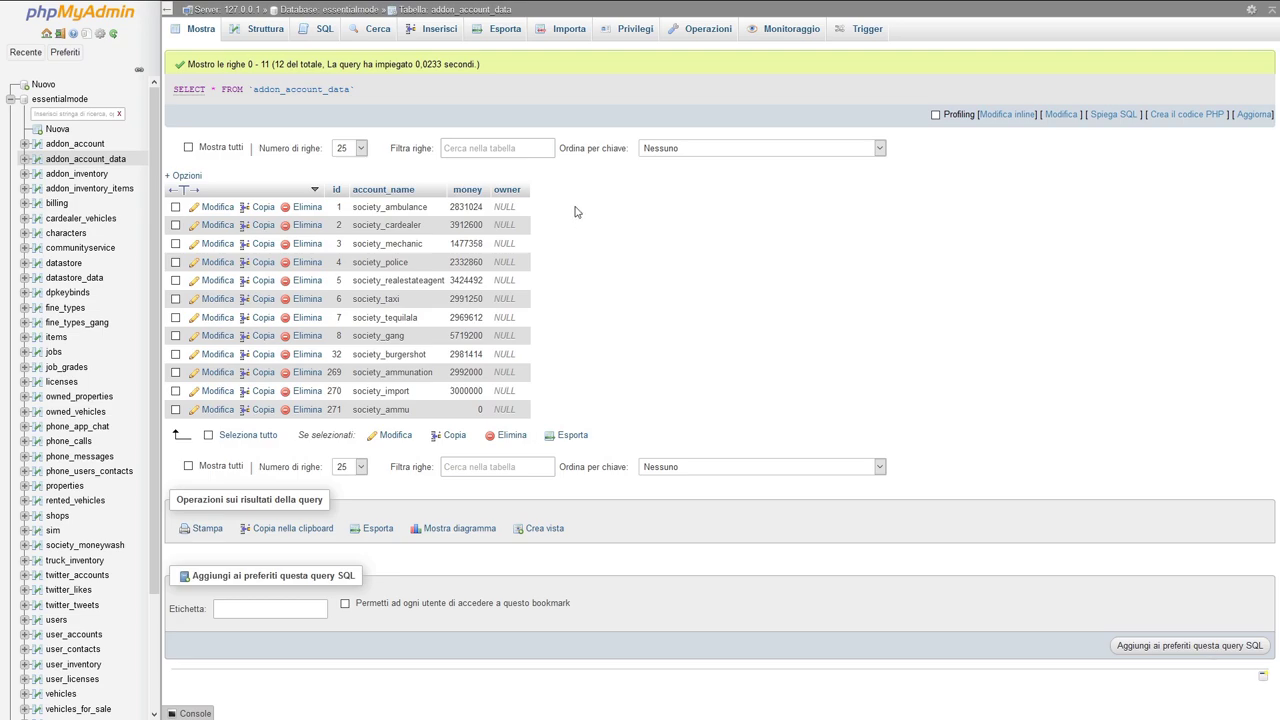
pyautogui.click(78, 174)
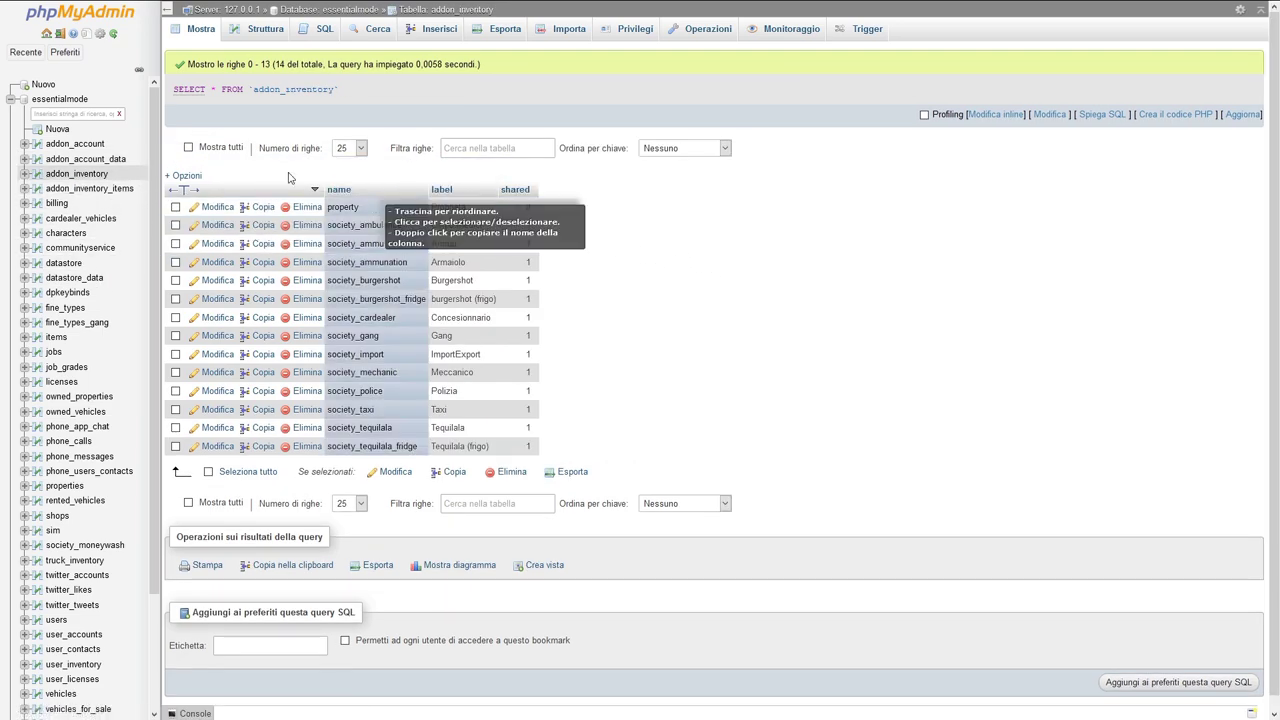
pyautogui.click(88, 188)
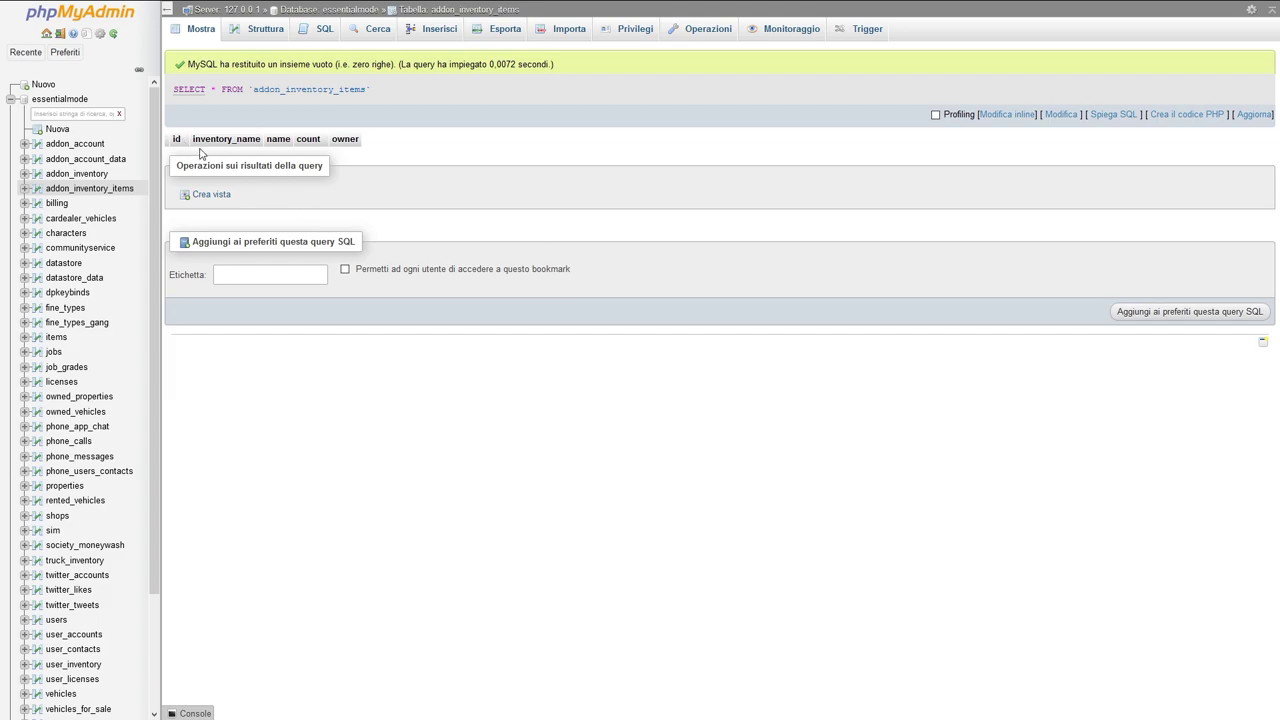
pyautogui.scroll(-3, 157, 259)
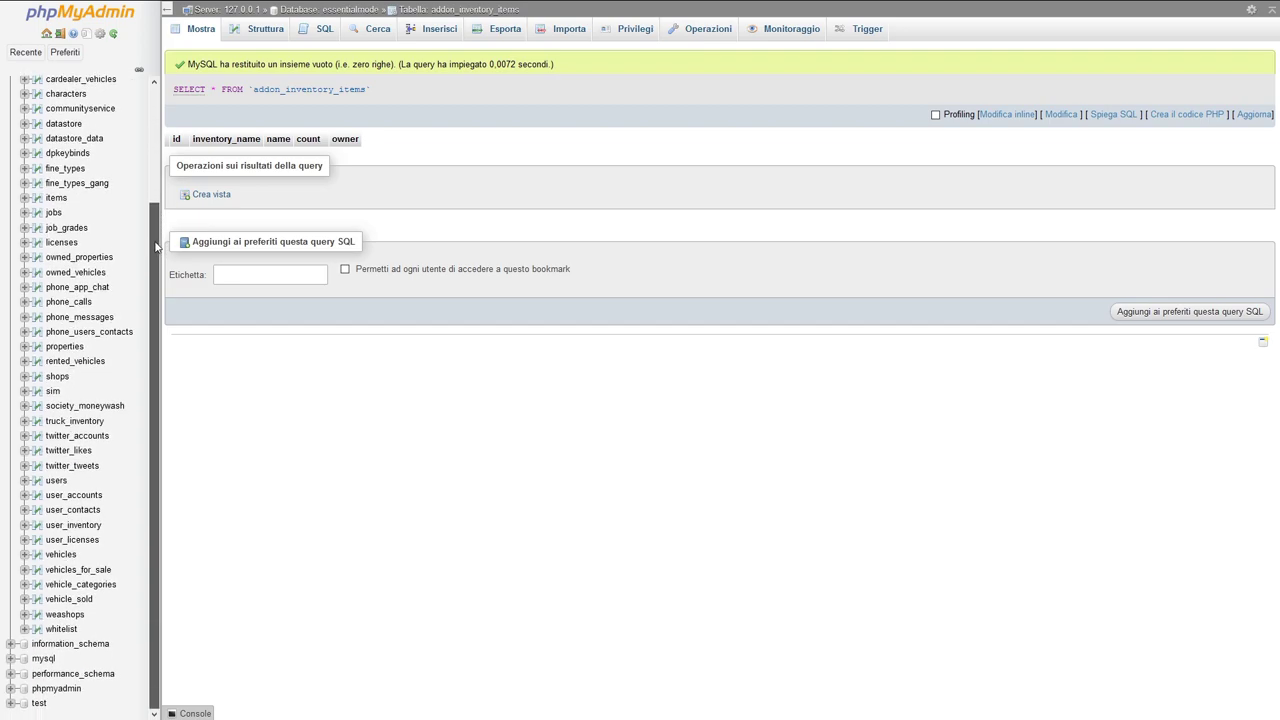
pyautogui.scroll(3, 157, 259)
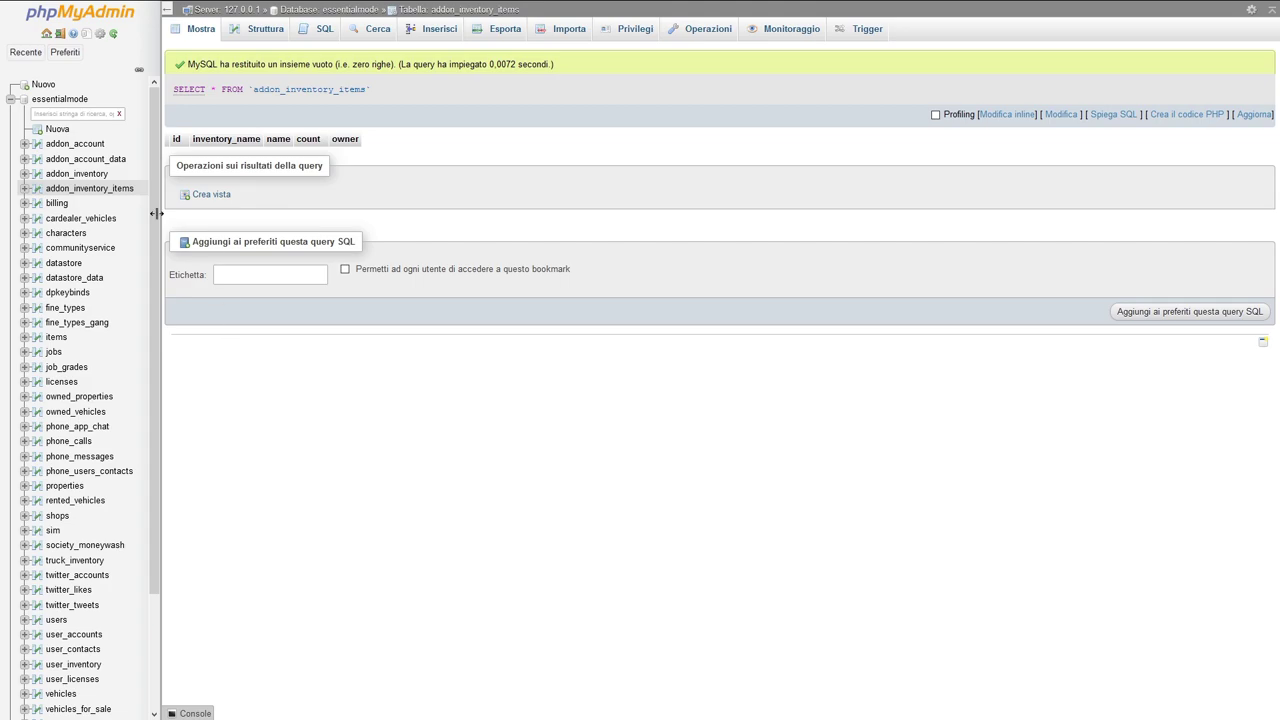
pyautogui.scroll(-3, 81, 529)
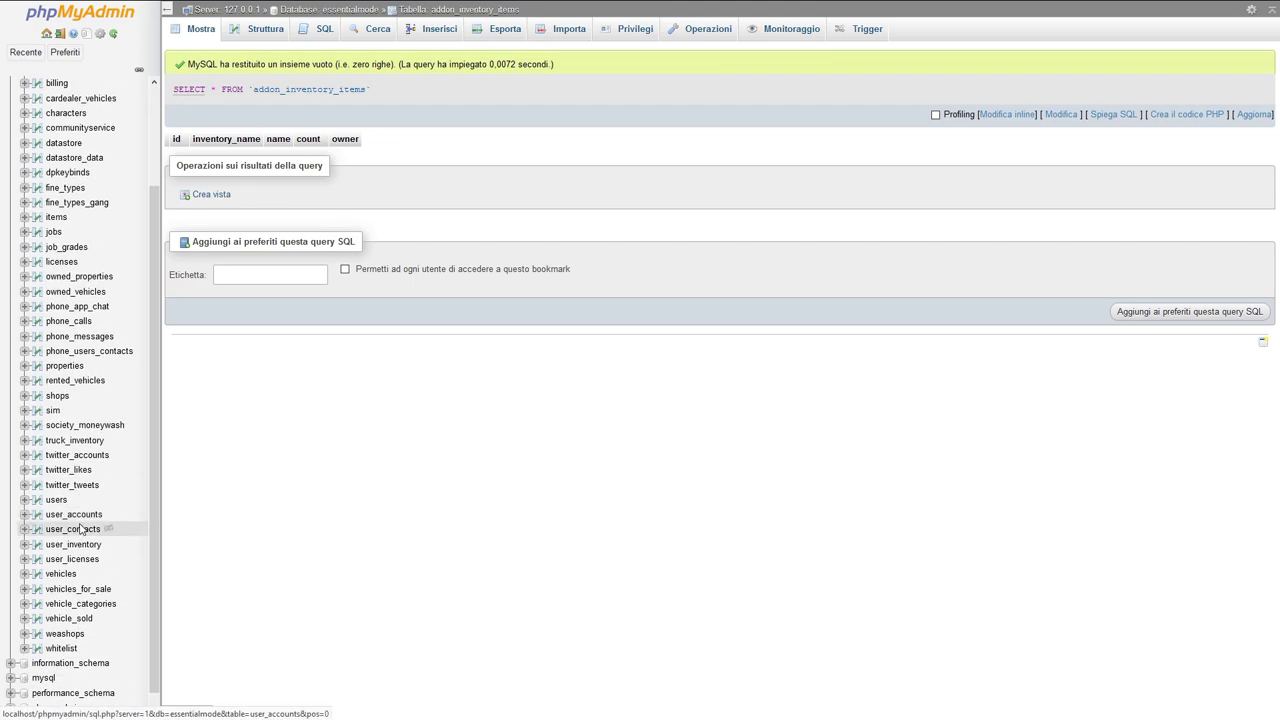
pyautogui.scroll(3, 96, 462)
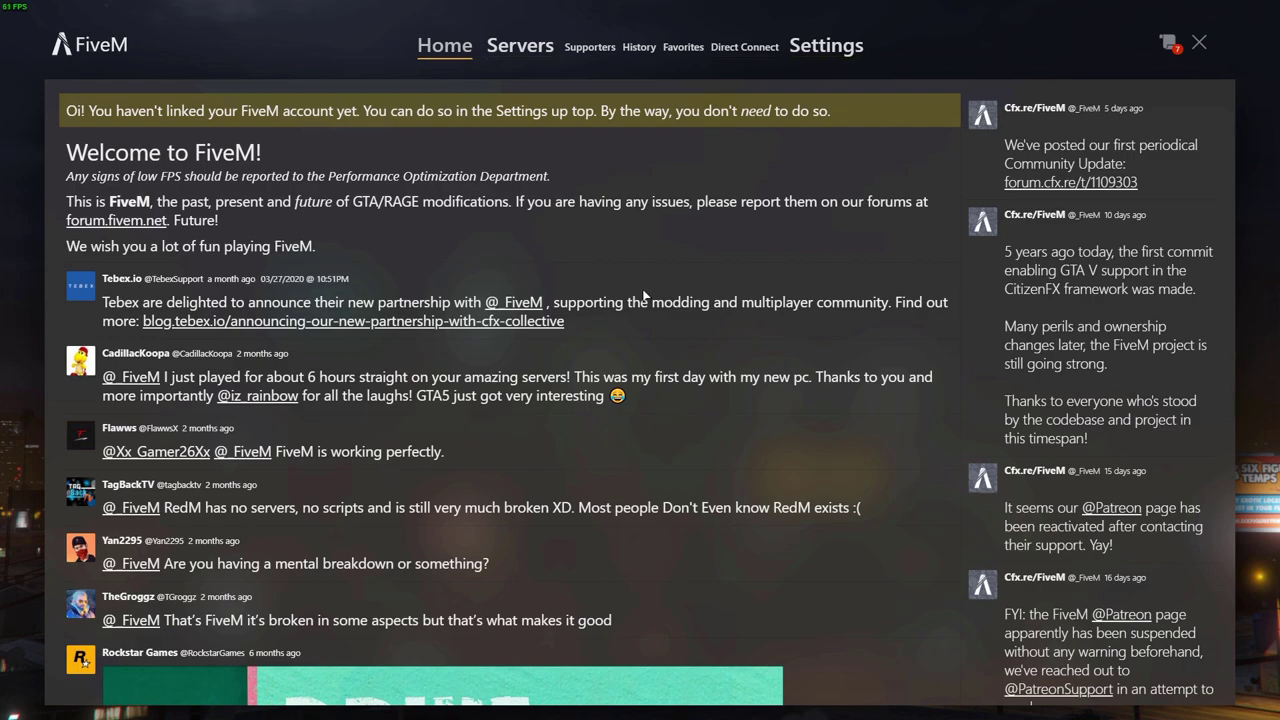
# - Switch to FiveM, enable the "localhost" menu item under Dev mode and connect to the localhost server
pyautogui.click(838, 50)
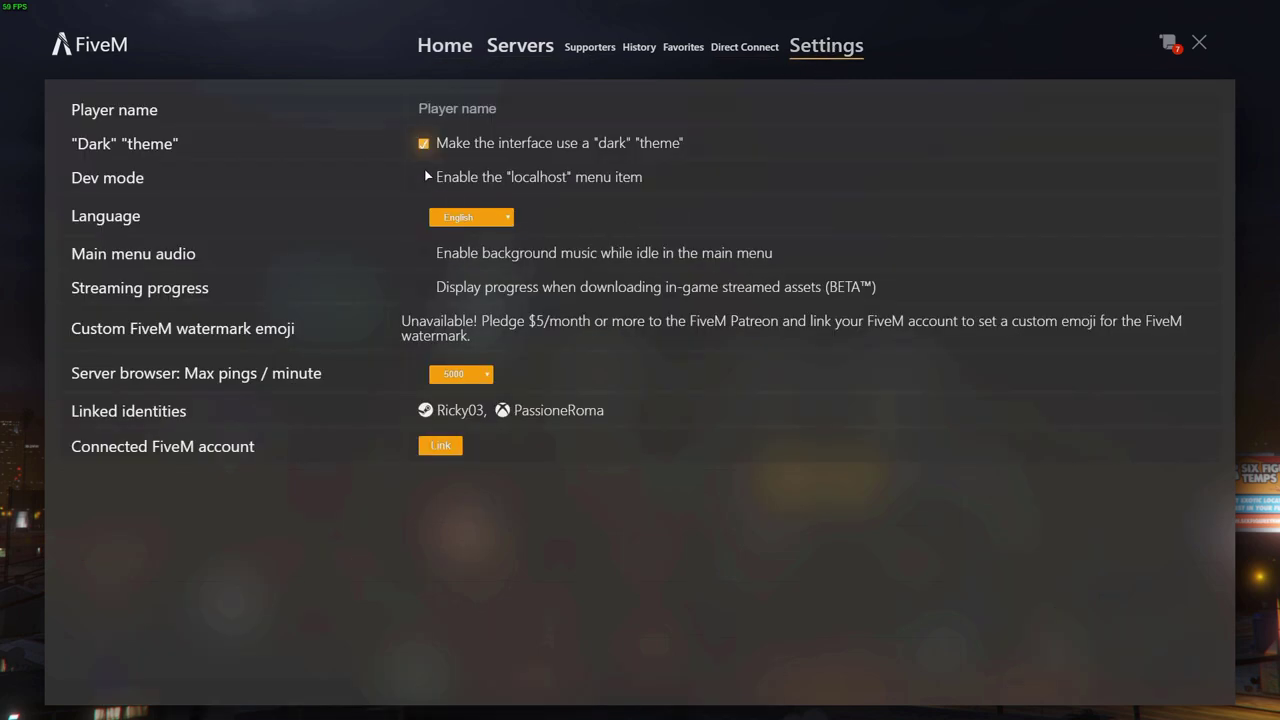
pyautogui.click(480, 178)
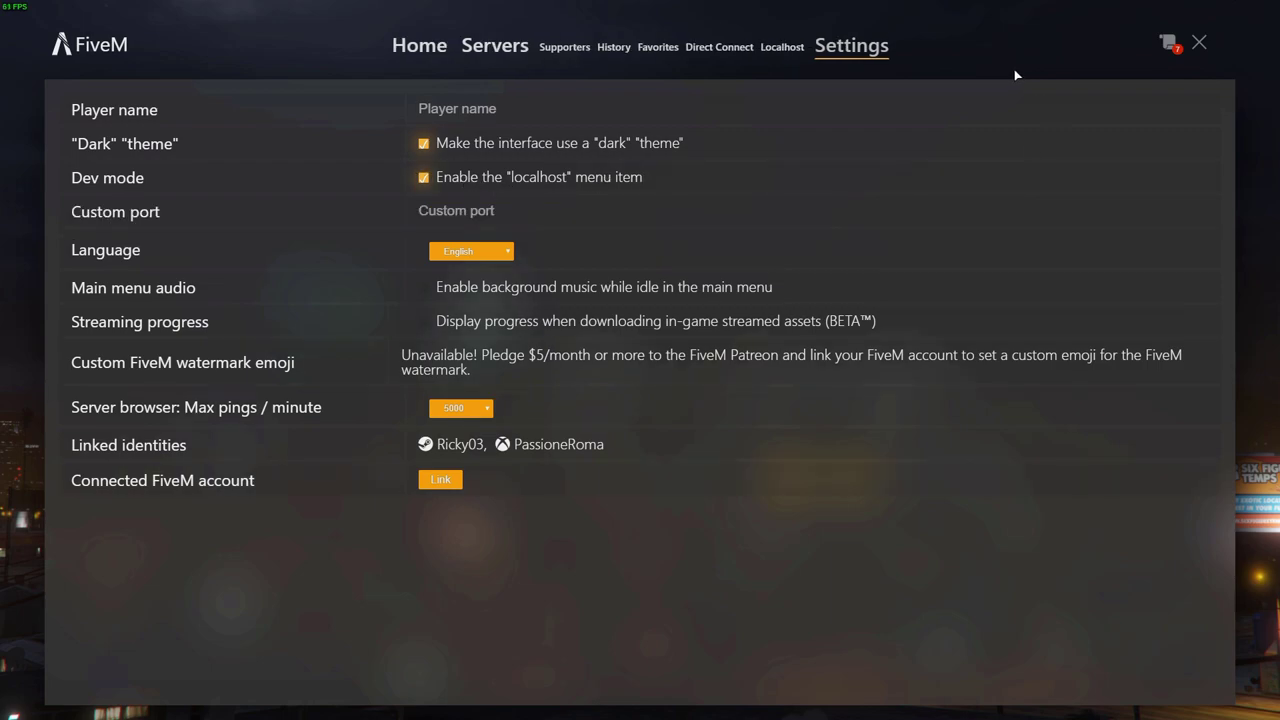
pyautogui.click(784, 52)
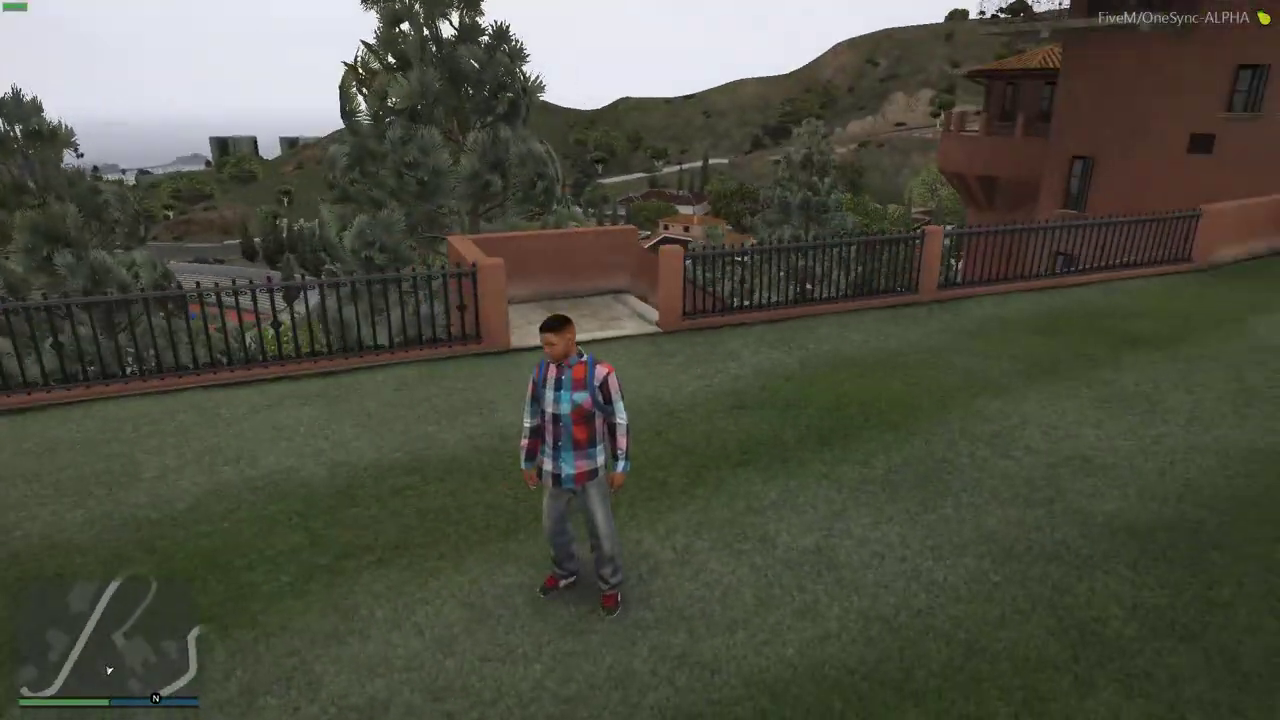
# - Check the server console output over the running game and return to the game view
pyautogui.press('w')
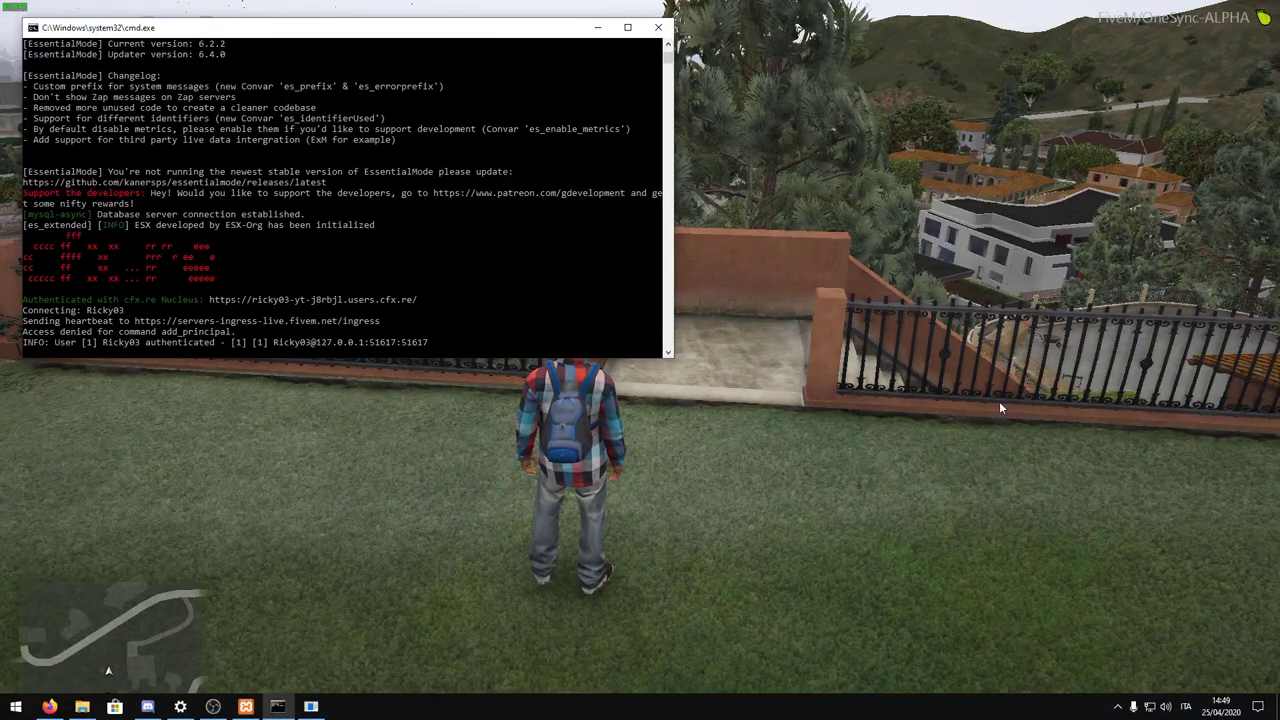
pyautogui.click(808, 358)
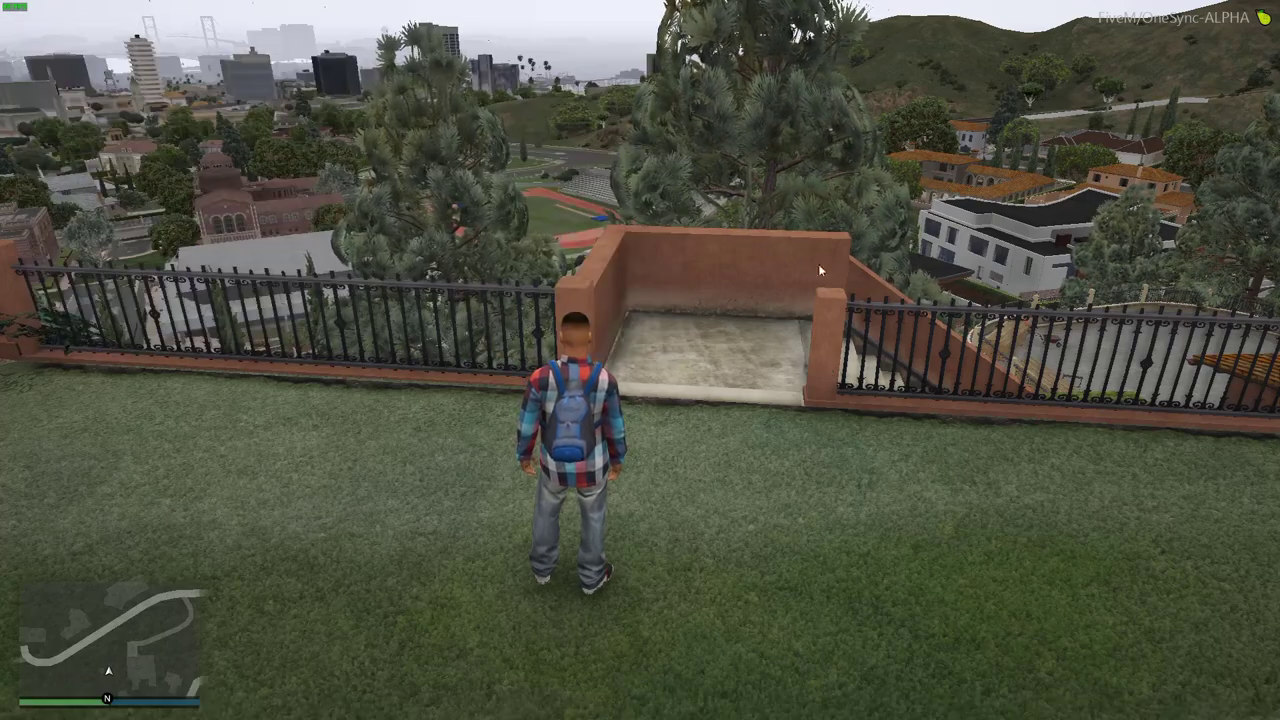
pyautogui.press('w')
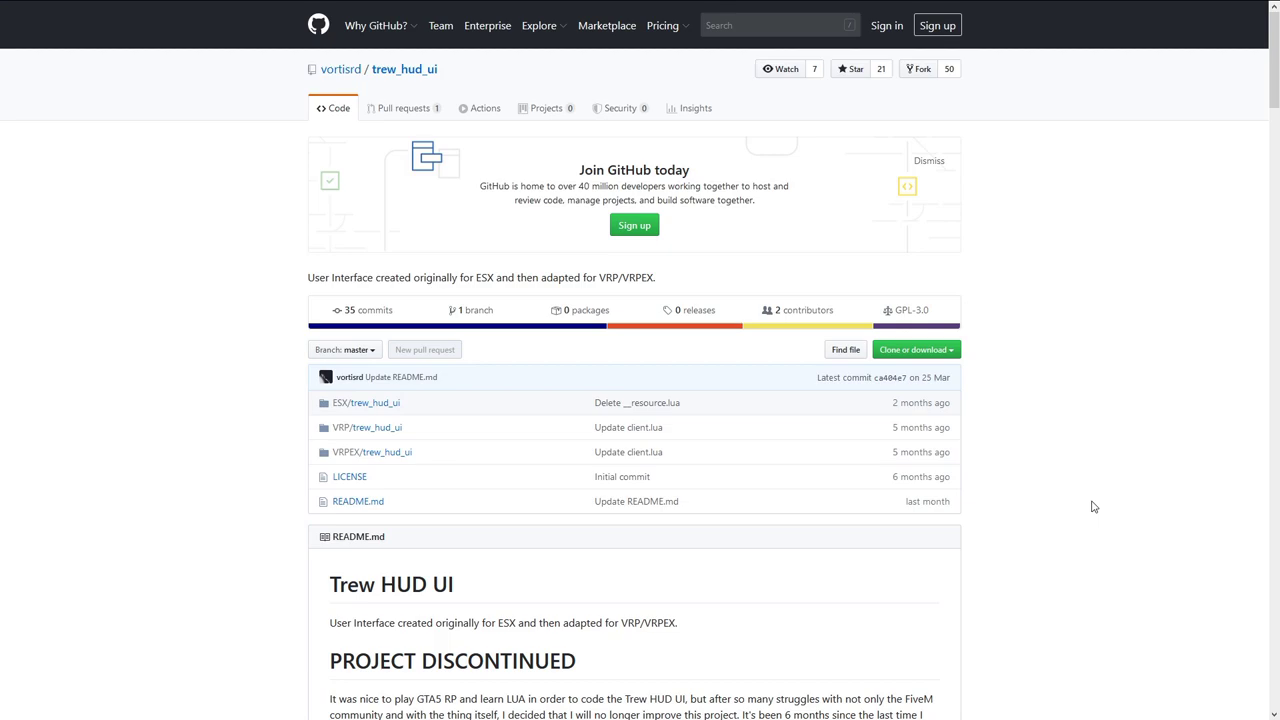
# - Switch to the browser and review the README of the trew_hud_ui repository on GitHub
pyautogui.scroll(-5, 1030, 500)
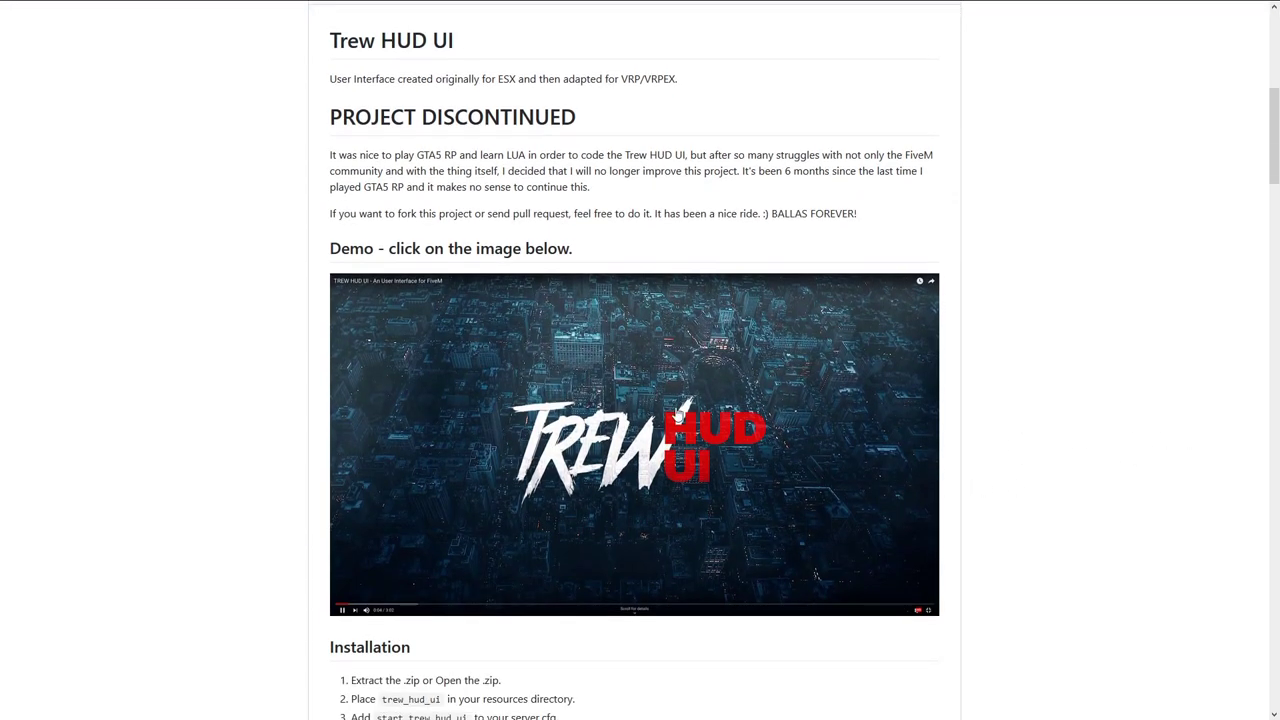
pyautogui.scroll(5, 640, 487)
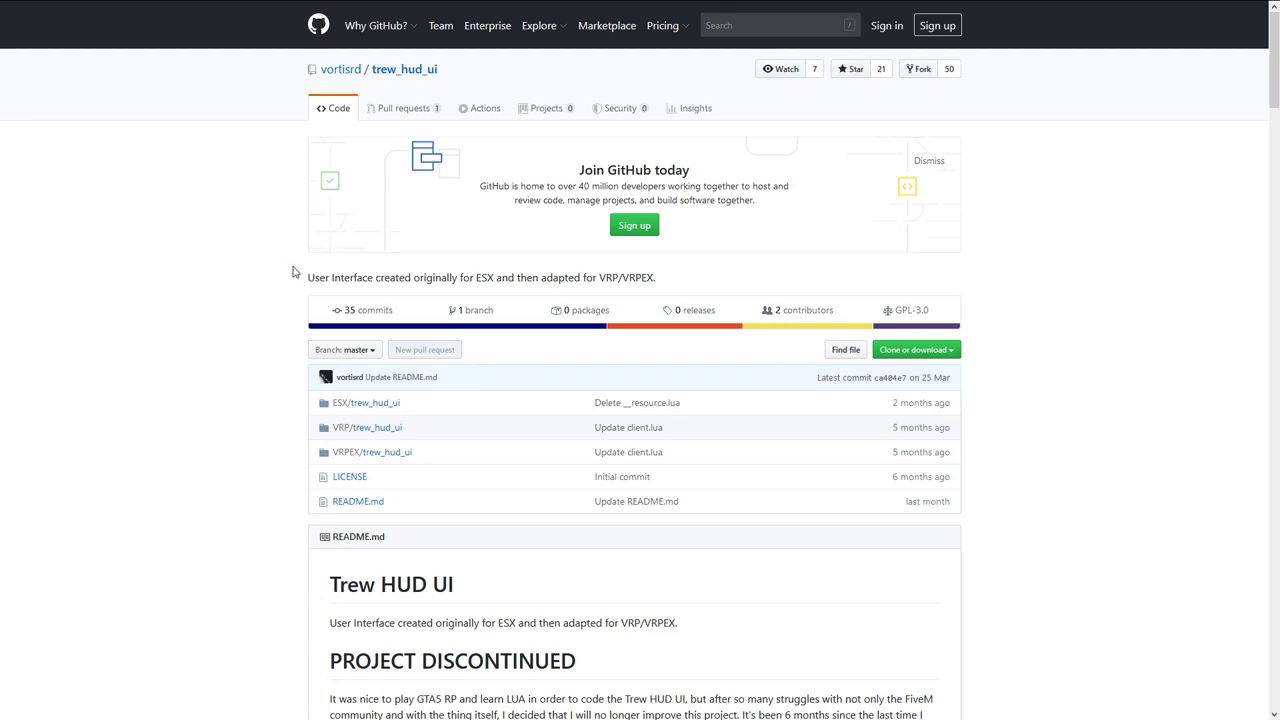
pyautogui.scroll(-10, 290, 266)
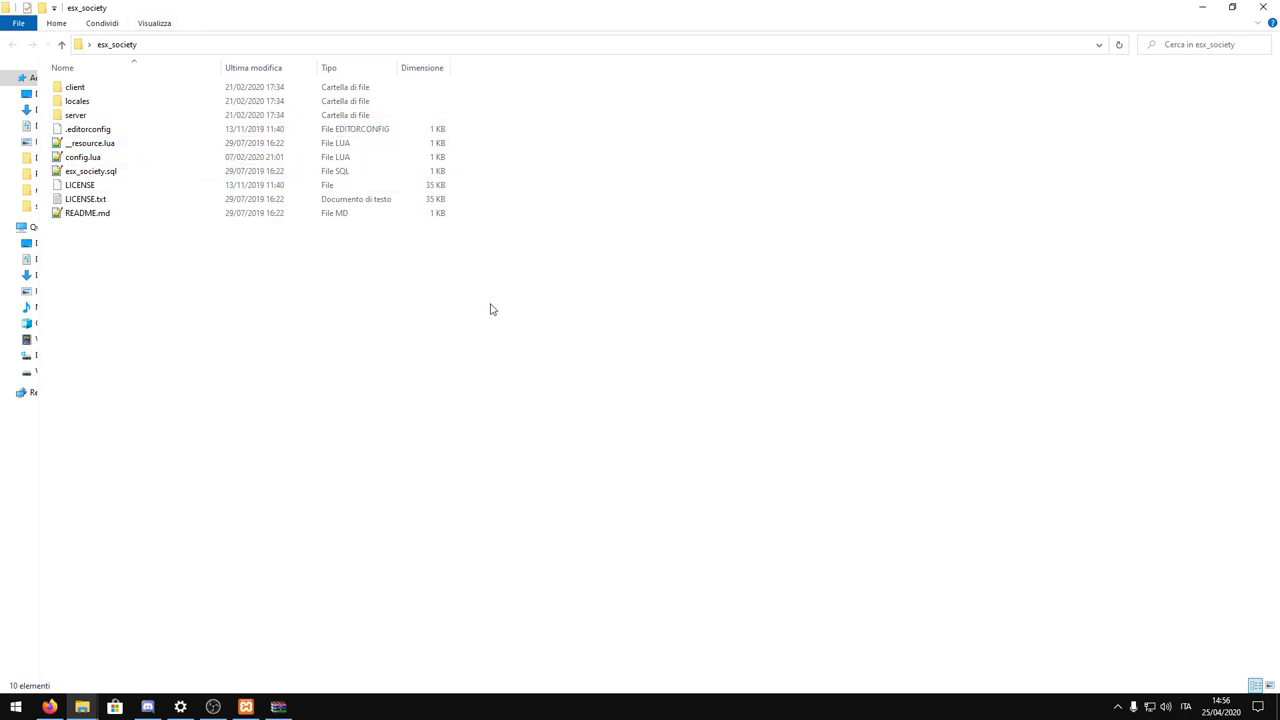
# - Open config.lua from the esx_society folder in Notepad++ and move the editor window clear of the file list
pyautogui.moveTo(163, 431); pyautogui.dragTo(560, 150)
pyautogui.click(646, 243)
pyautogui.click(341, 160)
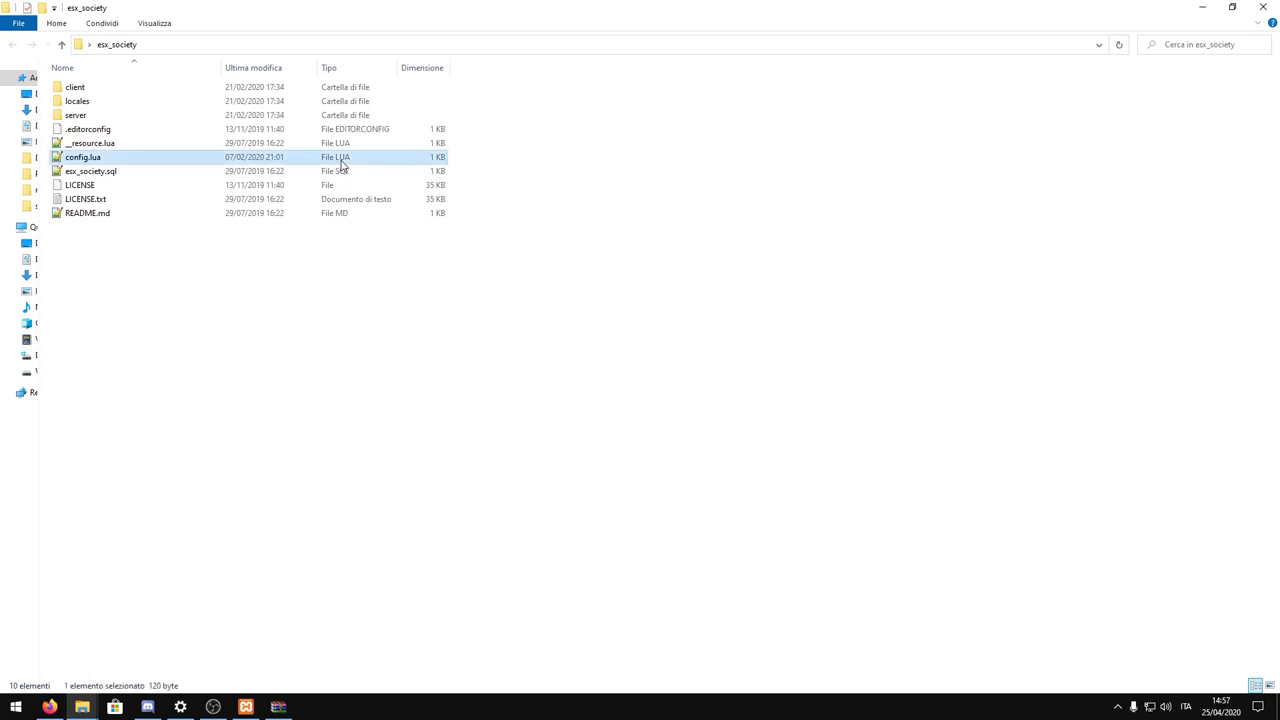
pyautogui.doubleClick(341, 162)
pyautogui.moveTo(609, 71); pyautogui.dragTo(585, 147)
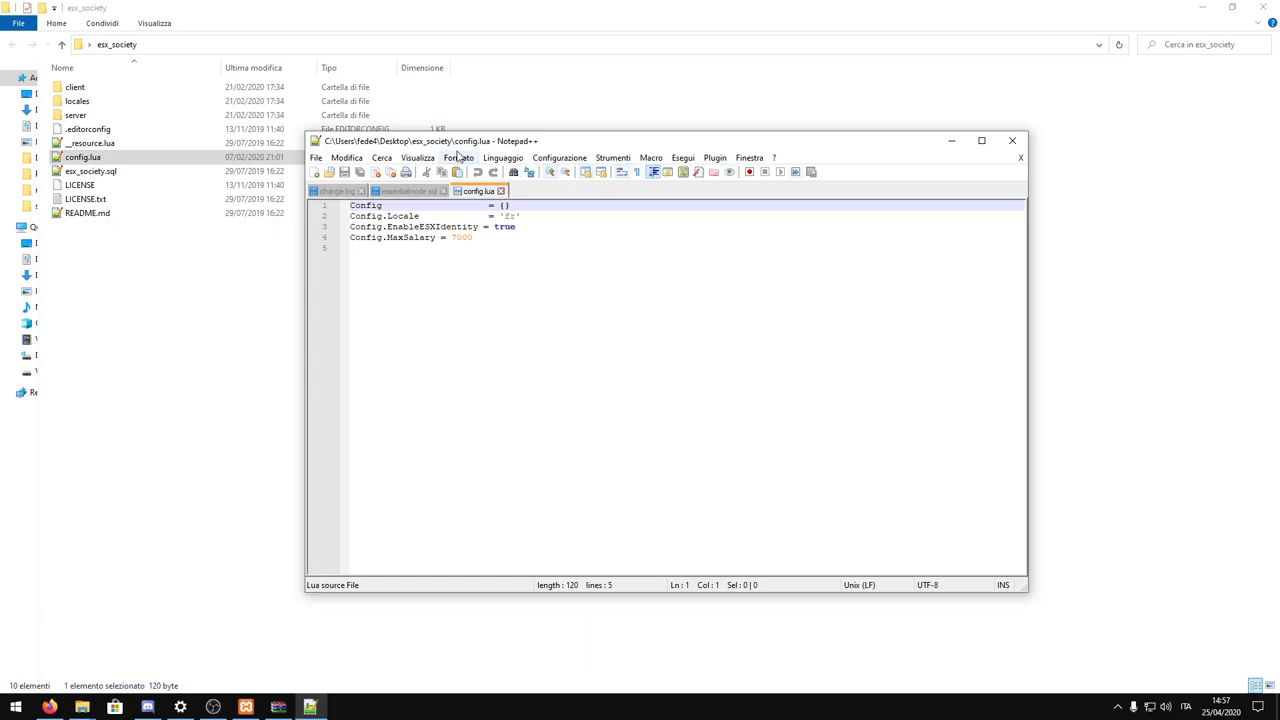
# - Open fr.lua from the esx_society locales folder and compare its translations with the locale set in config.lua
pyautogui.doubleClick(141, 102)
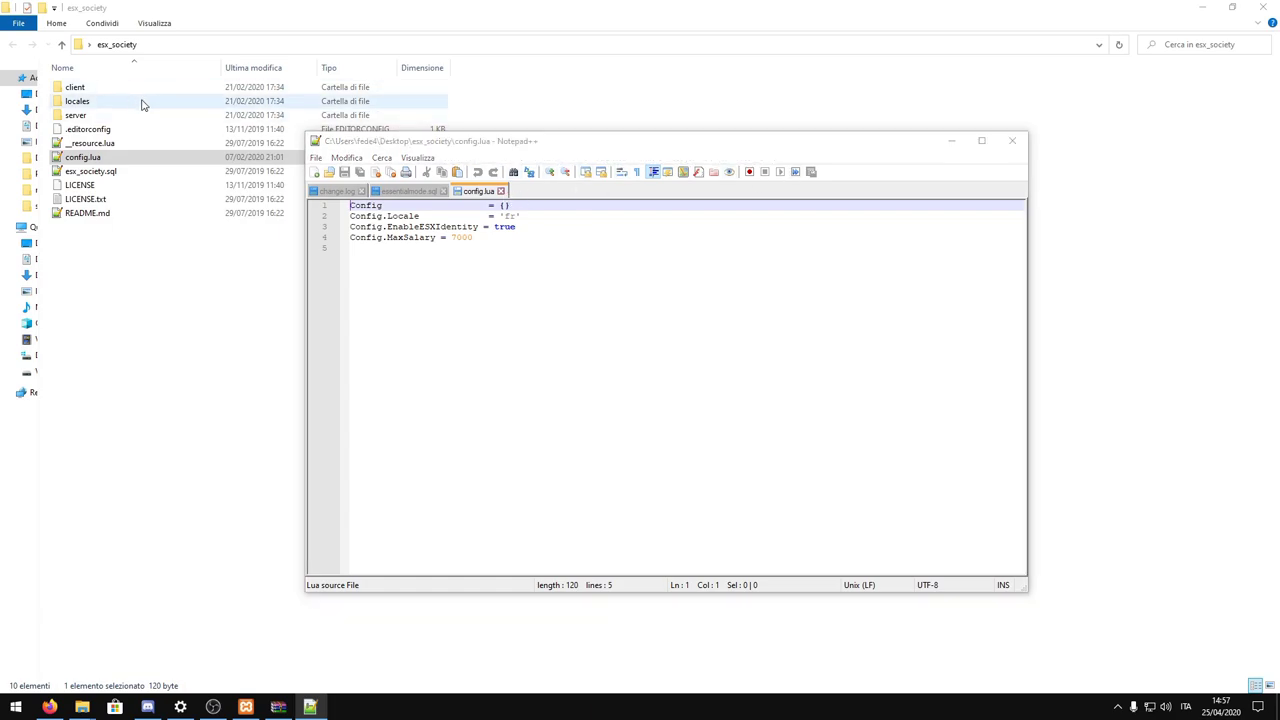
pyautogui.doubleClick(74, 157)
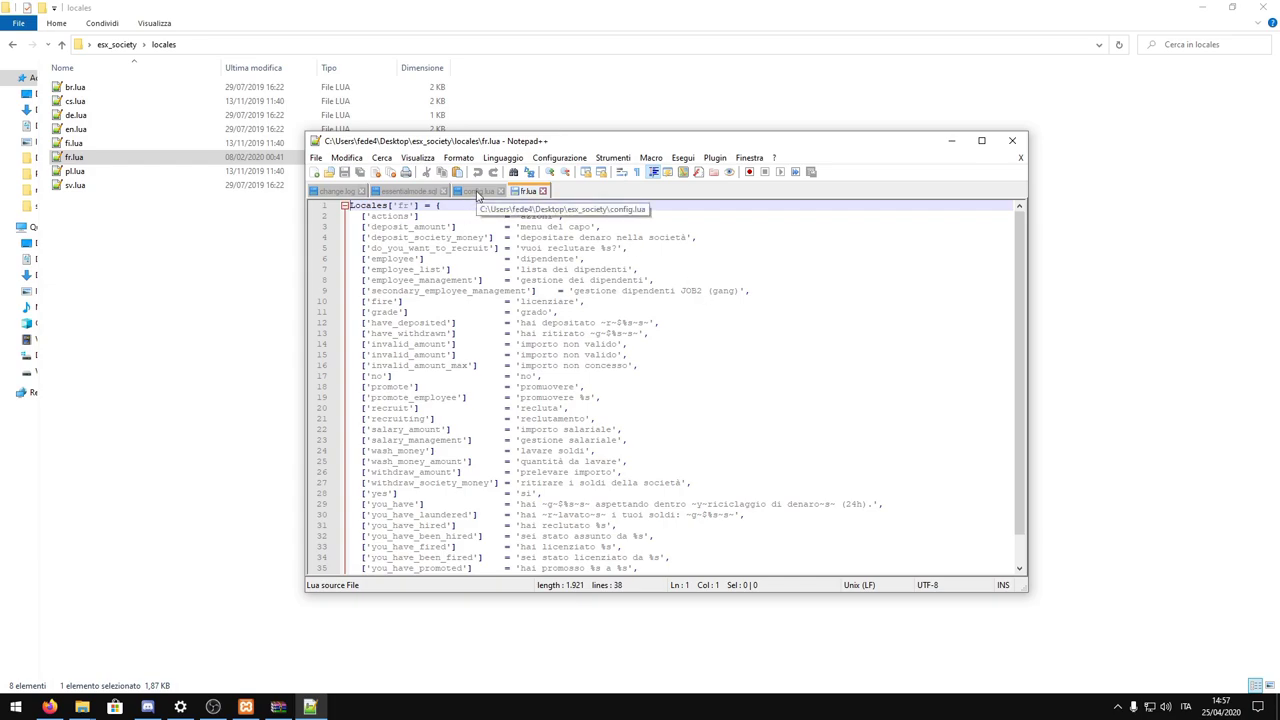
pyautogui.click(477, 192)
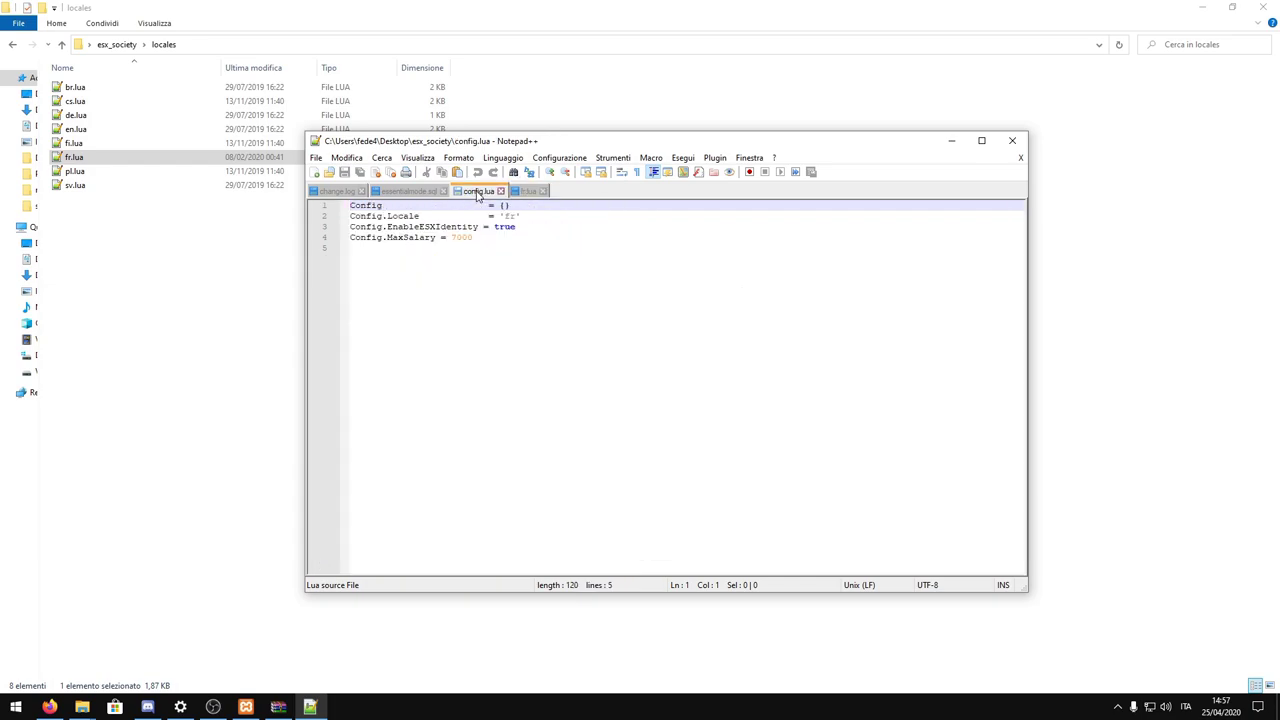
pyautogui.click(527, 191)
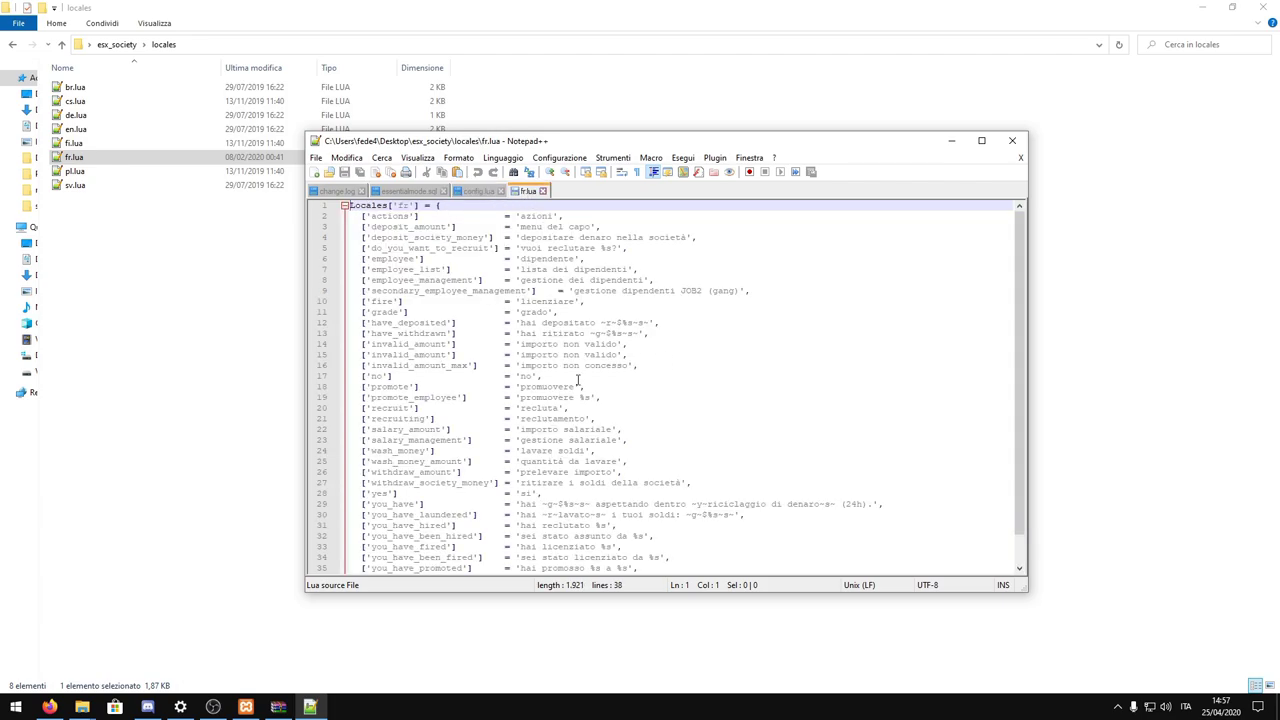
pyautogui.moveTo(1023, 278); pyautogui.dragTo(1026, 410)
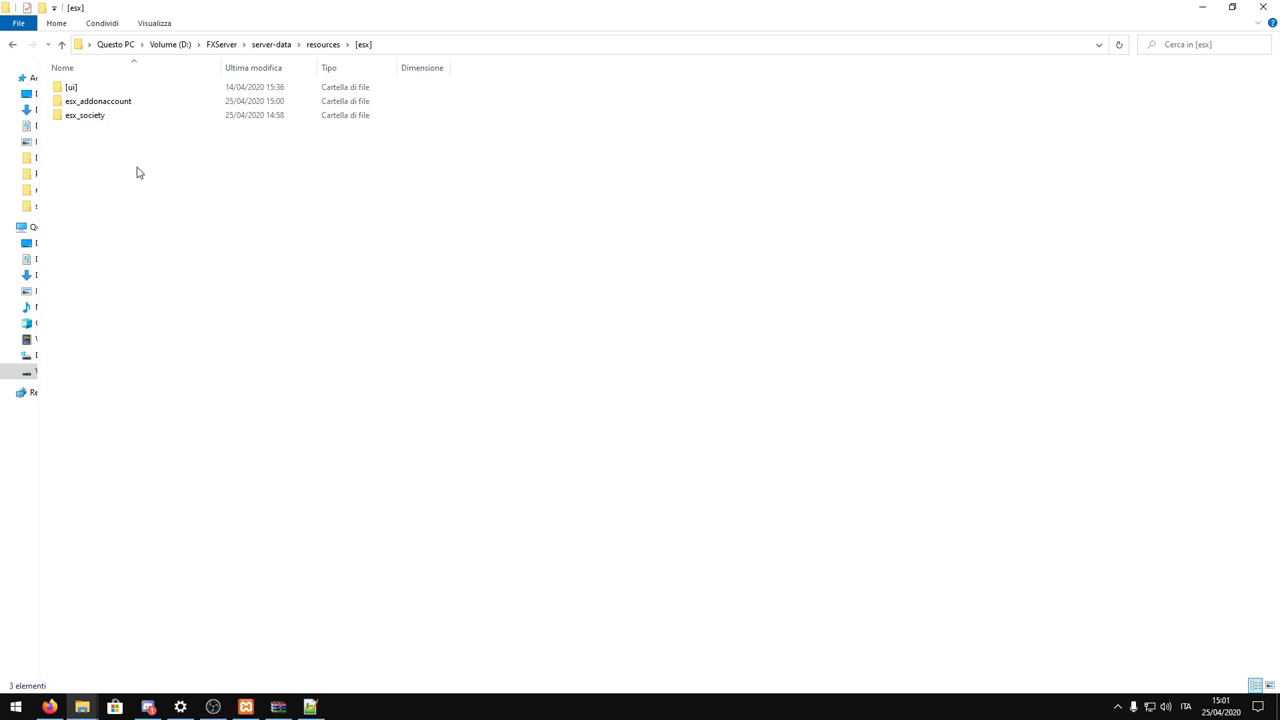
# - Examine the contents of the esx_addonaccount folder in [esx] and the cron folder in resources
pyautogui.doubleClick(120, 103)
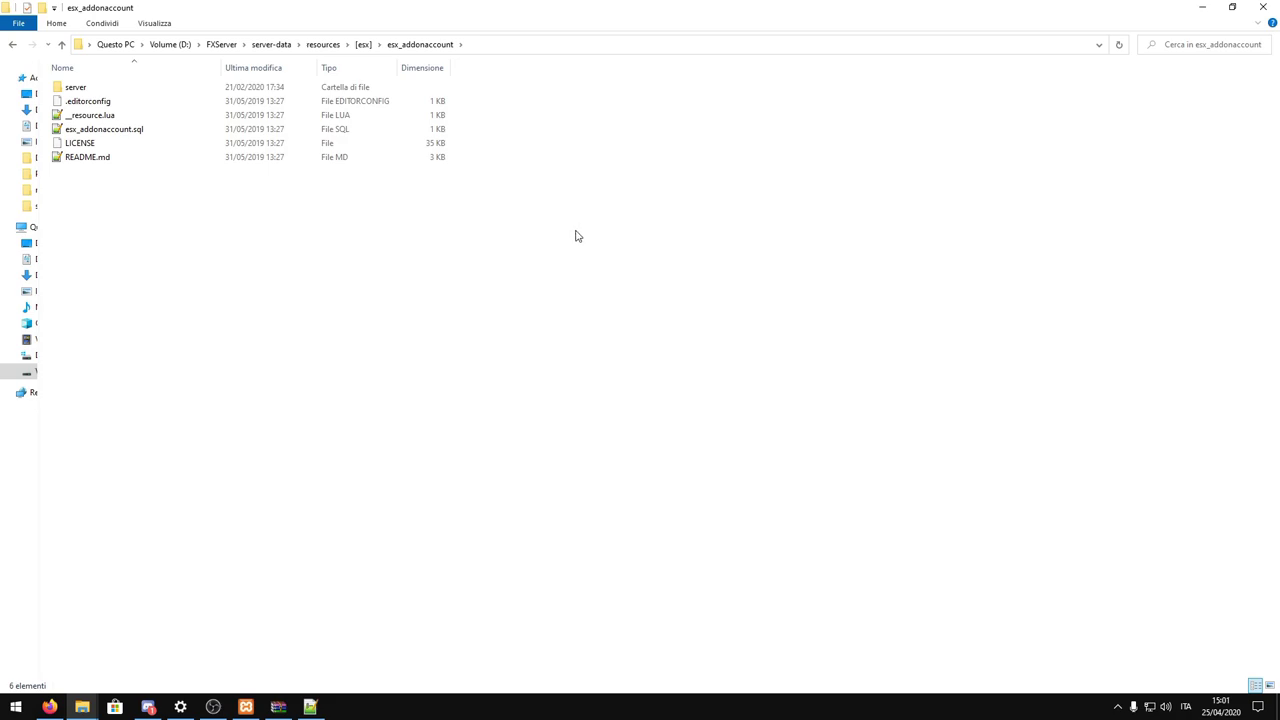
pyautogui.click(61, 46)
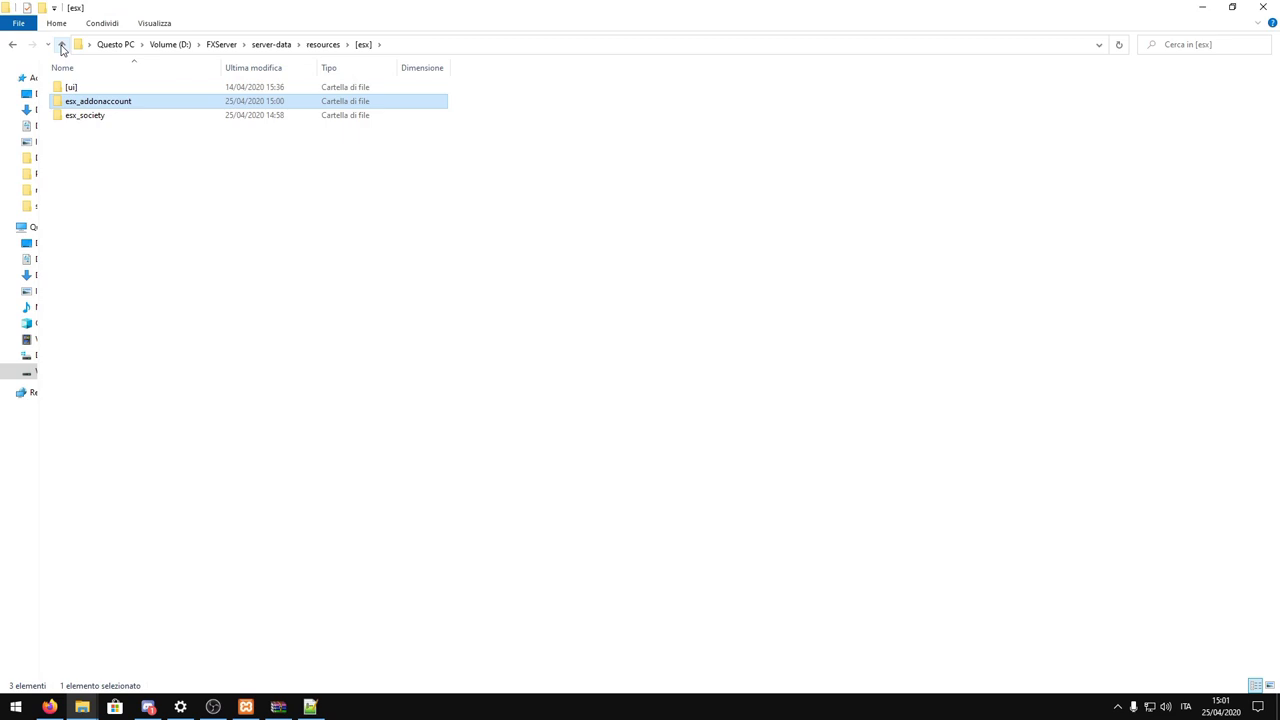
pyautogui.click(61, 46)
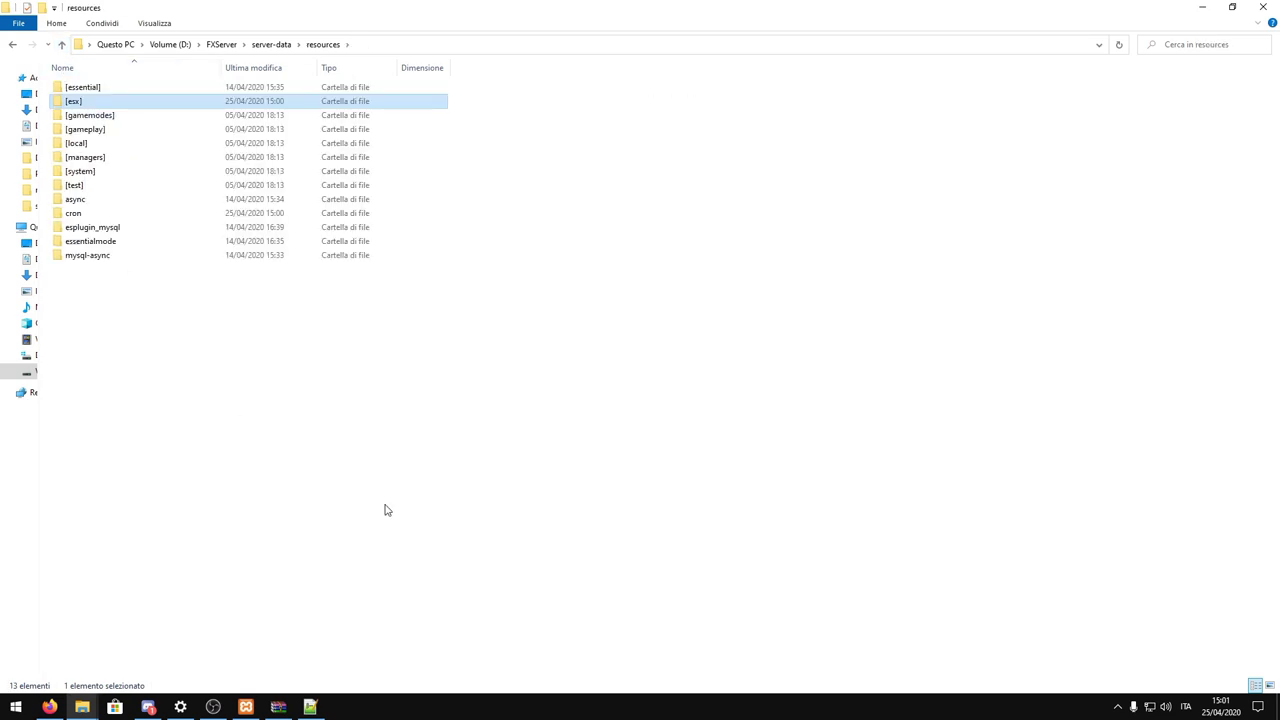
pyautogui.click(72, 213)
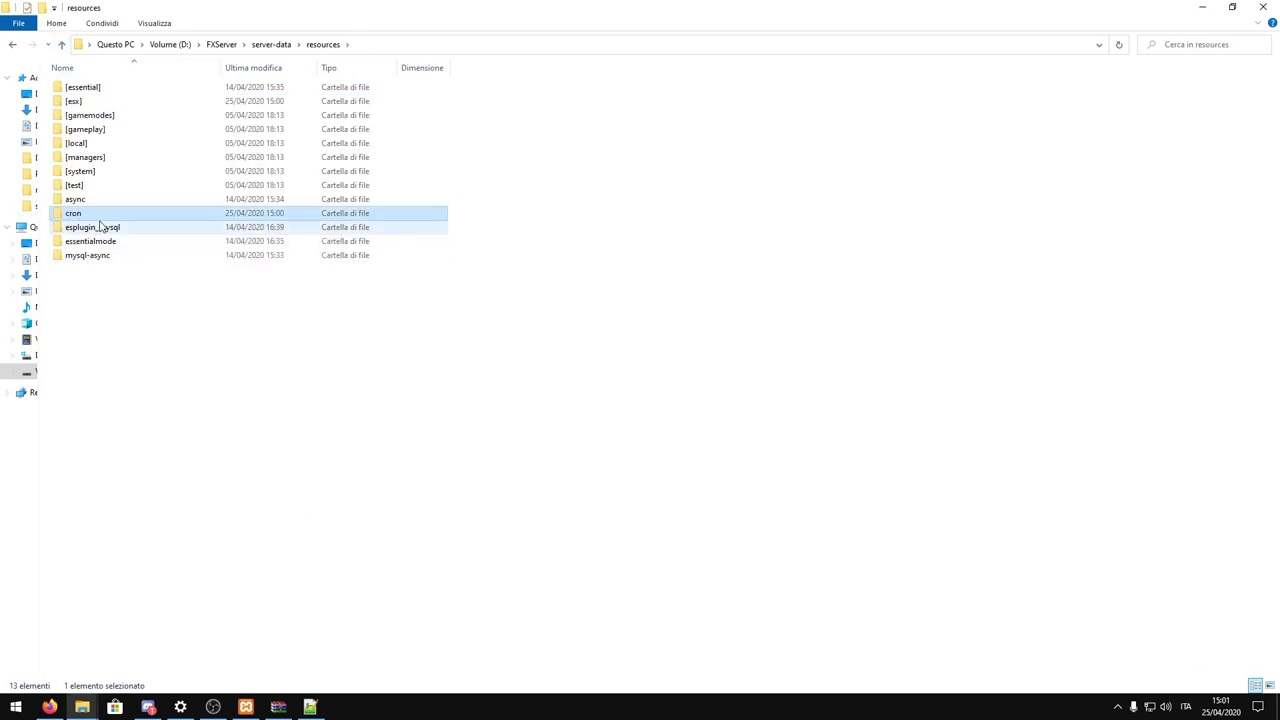
pyautogui.doubleClick(73, 215)
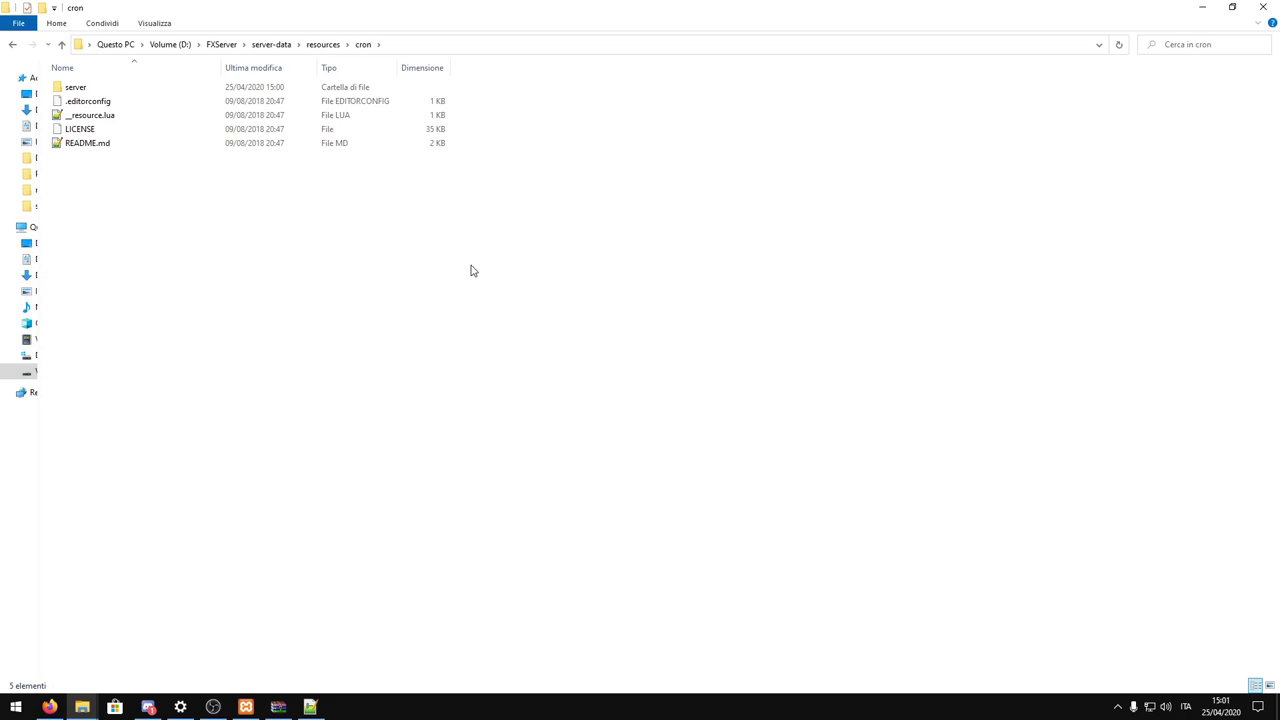
pyautogui.click(61, 46)
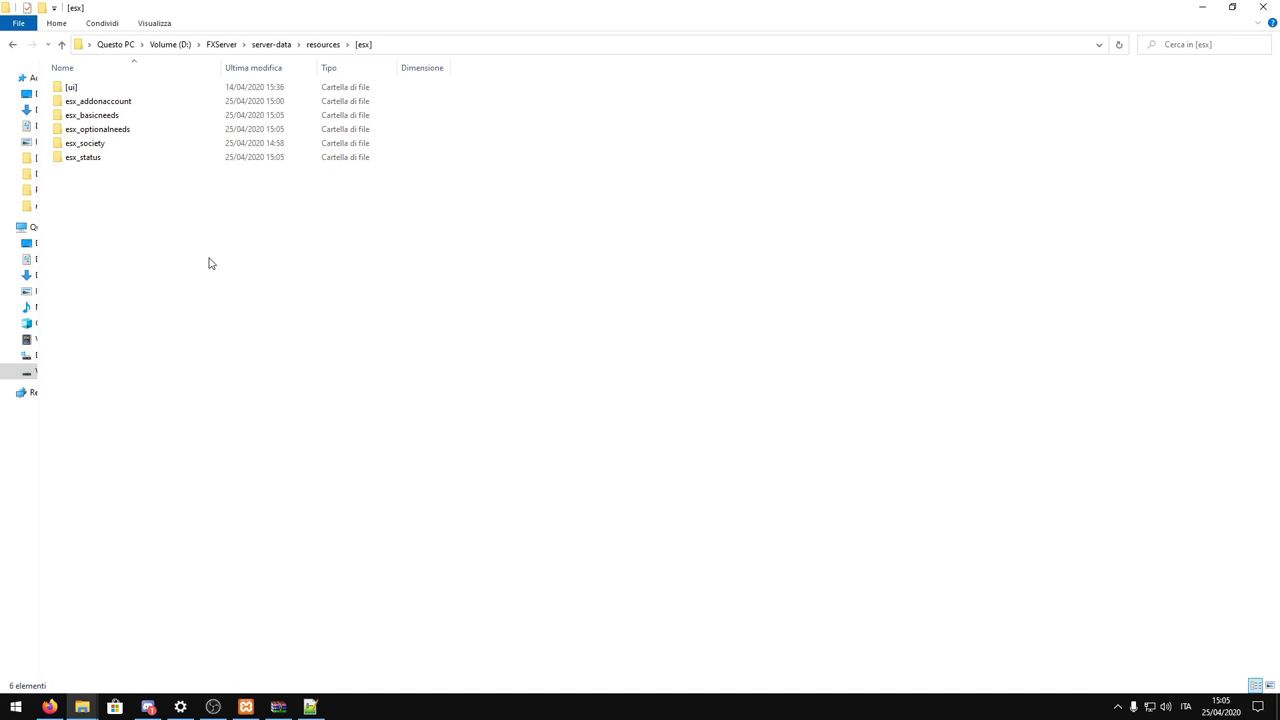
# - Open config.lua from the esx_basicneeds folder in [esx], check its locale setting and close the editor
pyautogui.doubleClick(133, 120)
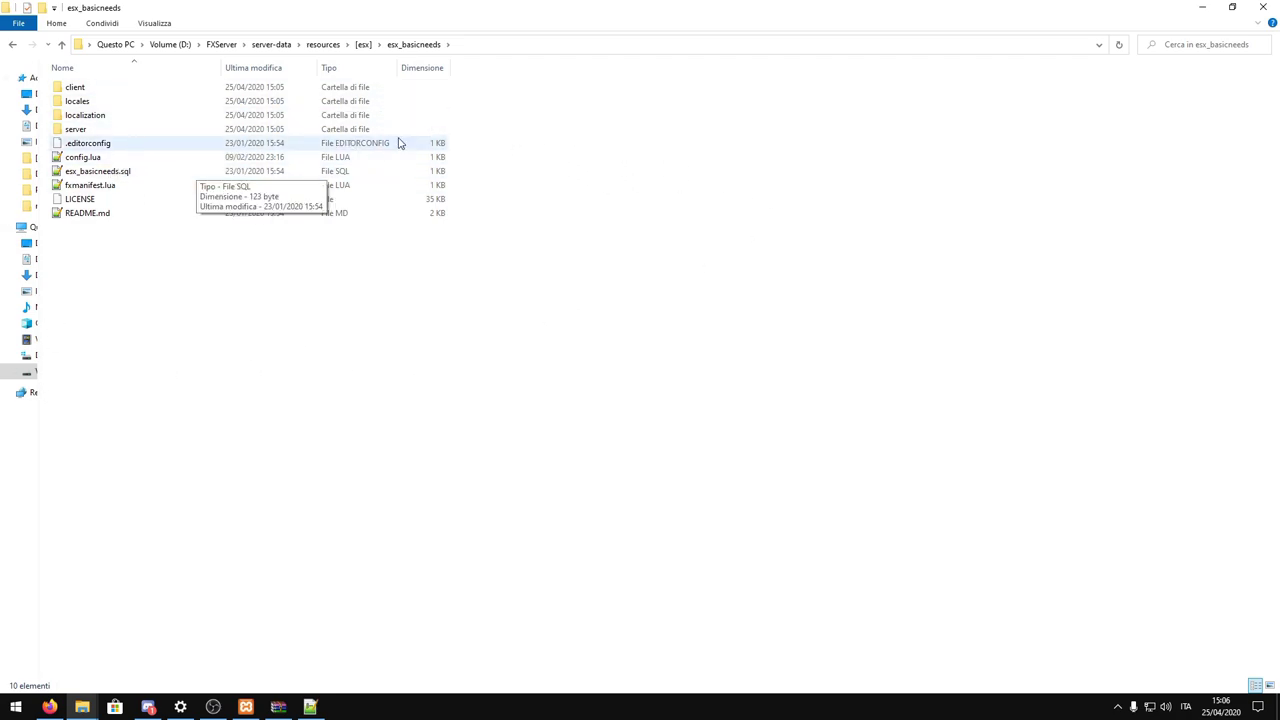
pyautogui.doubleClick(188, 157)
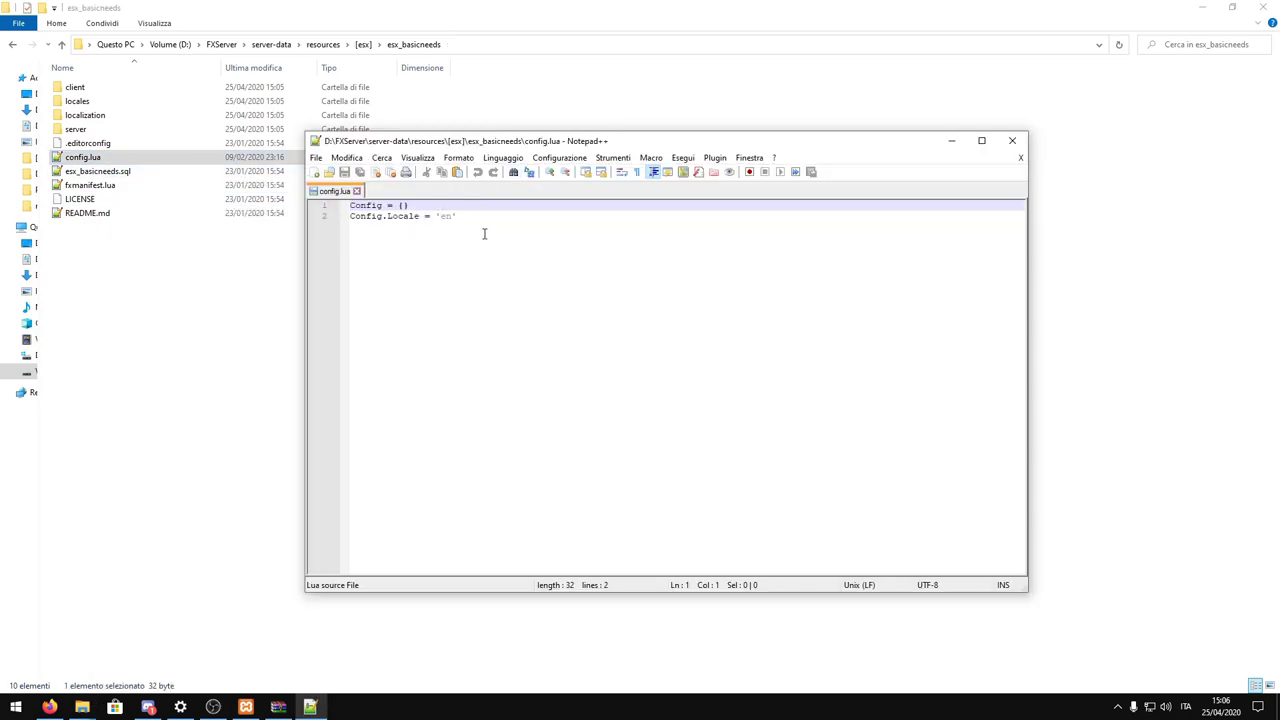
pyautogui.click(1012, 140)
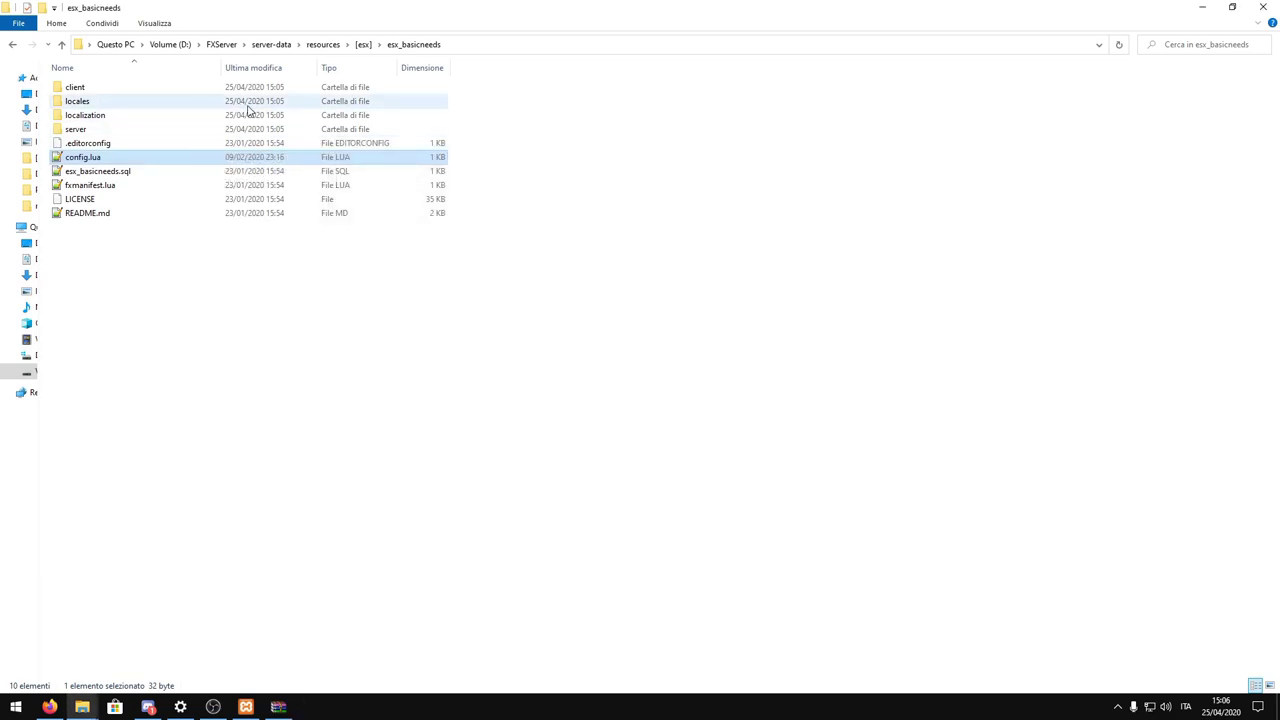
# - Review the food and drink translations in en.lua from the esx_basicneeds locales folder and return to the [esx] folder
pyautogui.doubleClick(247, 103)
pyautogui.doubleClick(161, 116)
pyautogui.moveTo(837, 453); pyautogui.dragTo(348, 205)
pyautogui.click(583, 301)
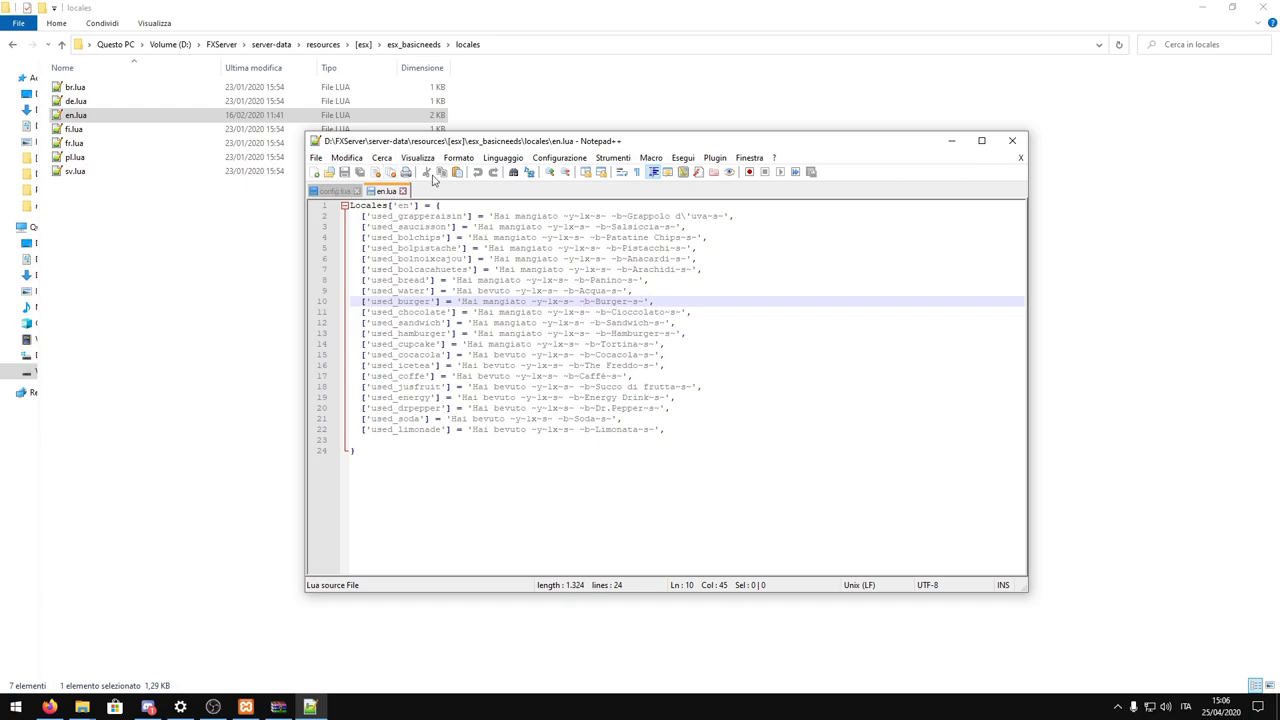
pyautogui.click(61, 48)
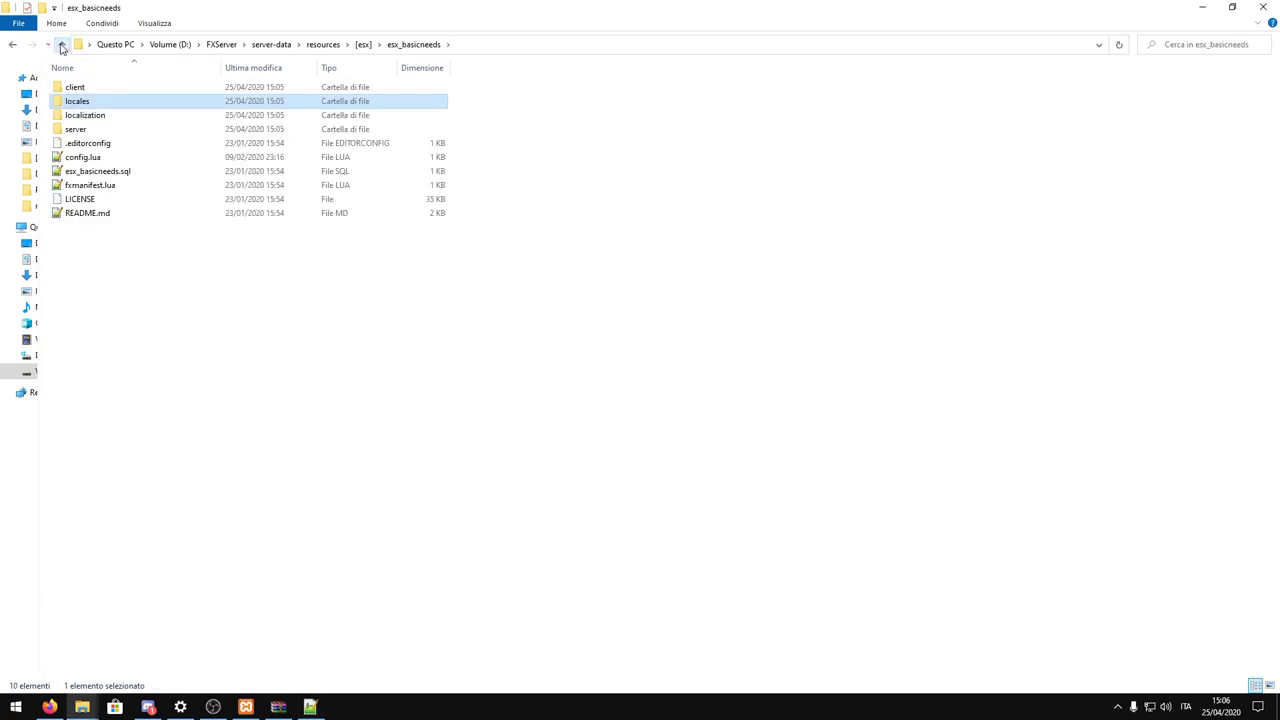
pyautogui.click(61, 46)
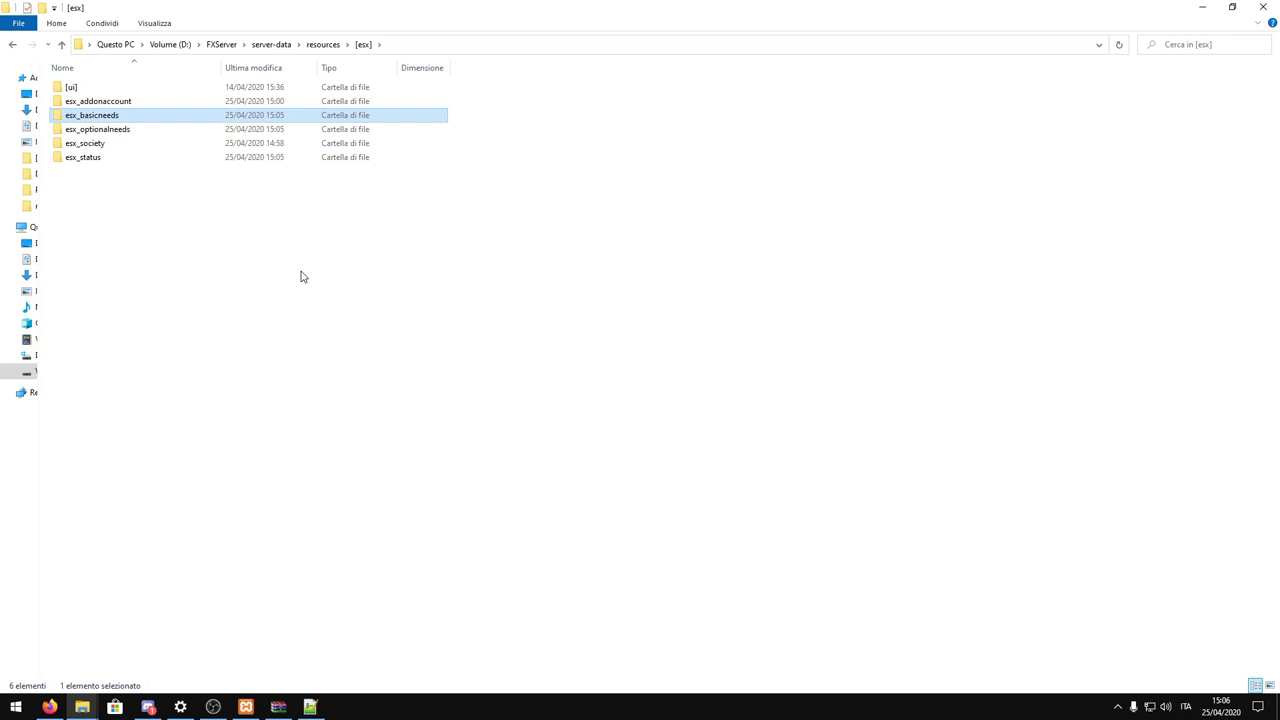
# - Open config.lua from the esx_optionalneeds folder, check its tick time, update time and locale settings, and close the editor
pyautogui.doubleClick(151, 129)
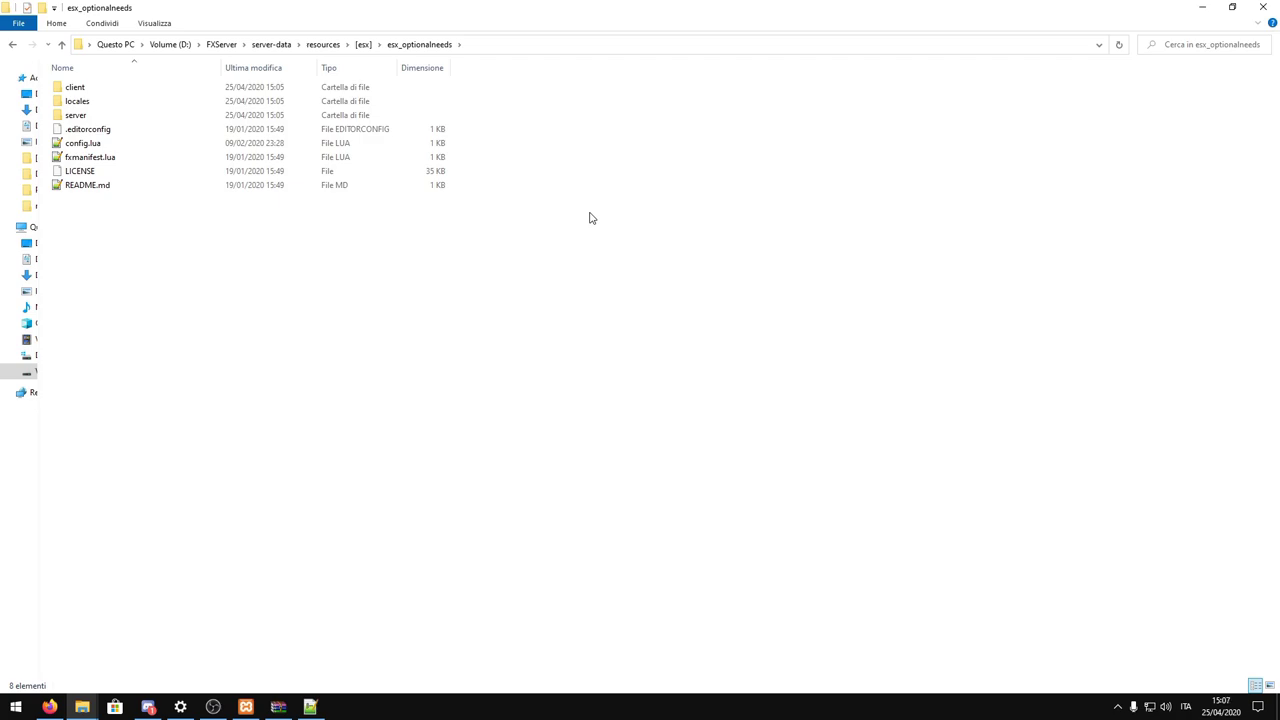
pyautogui.doubleClick(120, 143)
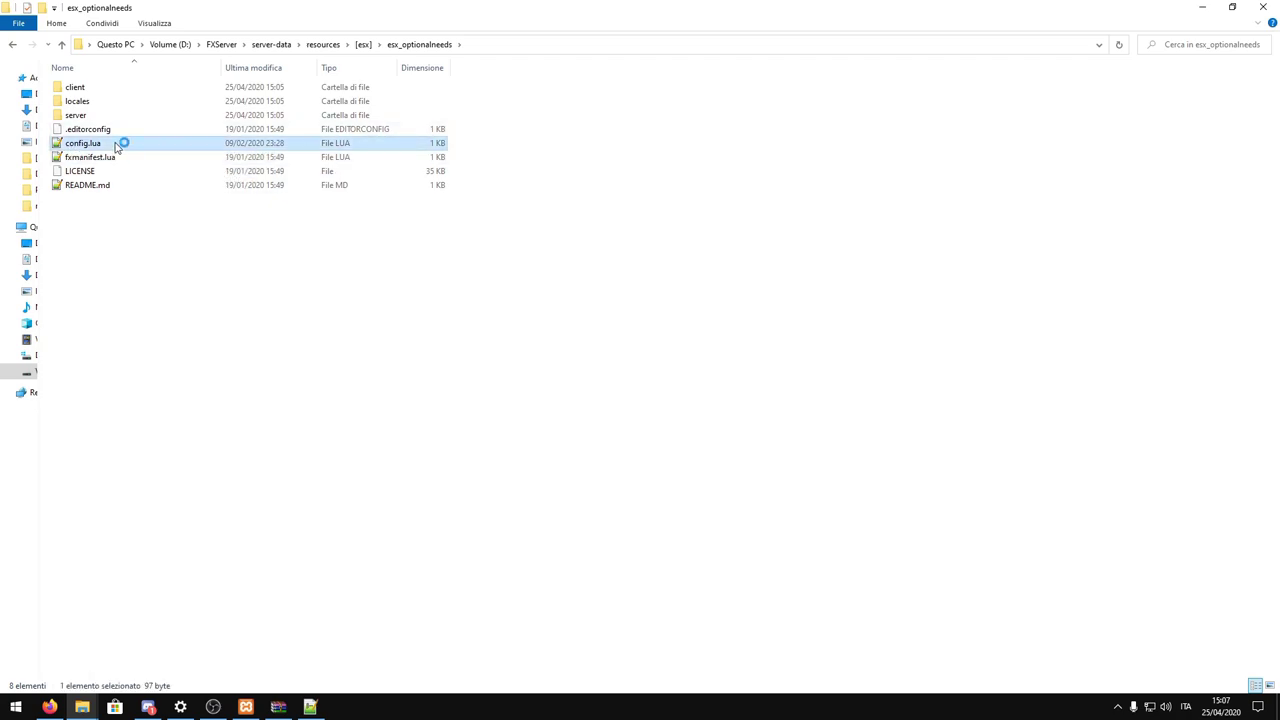
pyautogui.moveTo(674, 281); pyautogui.dragTo(319, 219)
pyautogui.click(546, 288)
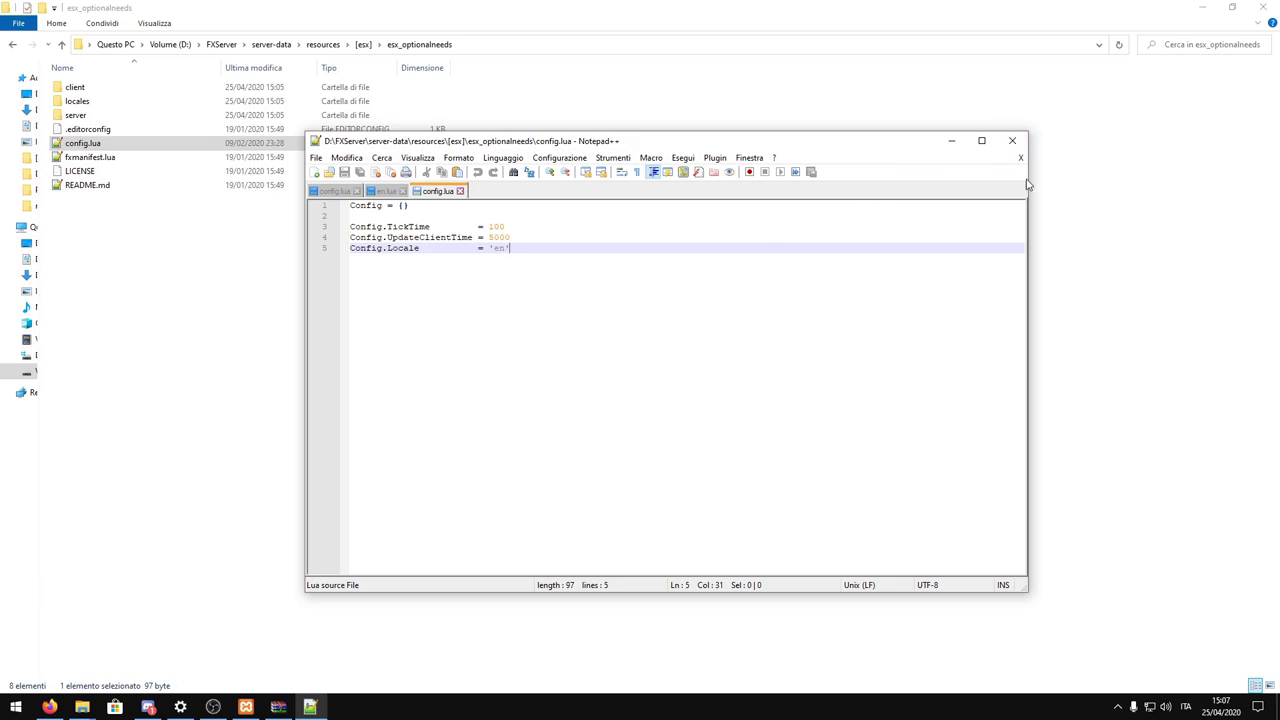
pyautogui.click(1013, 141)
# - Review the drink translations in en.lua from the esx_optionalneeds locales folder, close it without saving and return to the [esx] folder
pyautogui.doubleClick(126, 102)
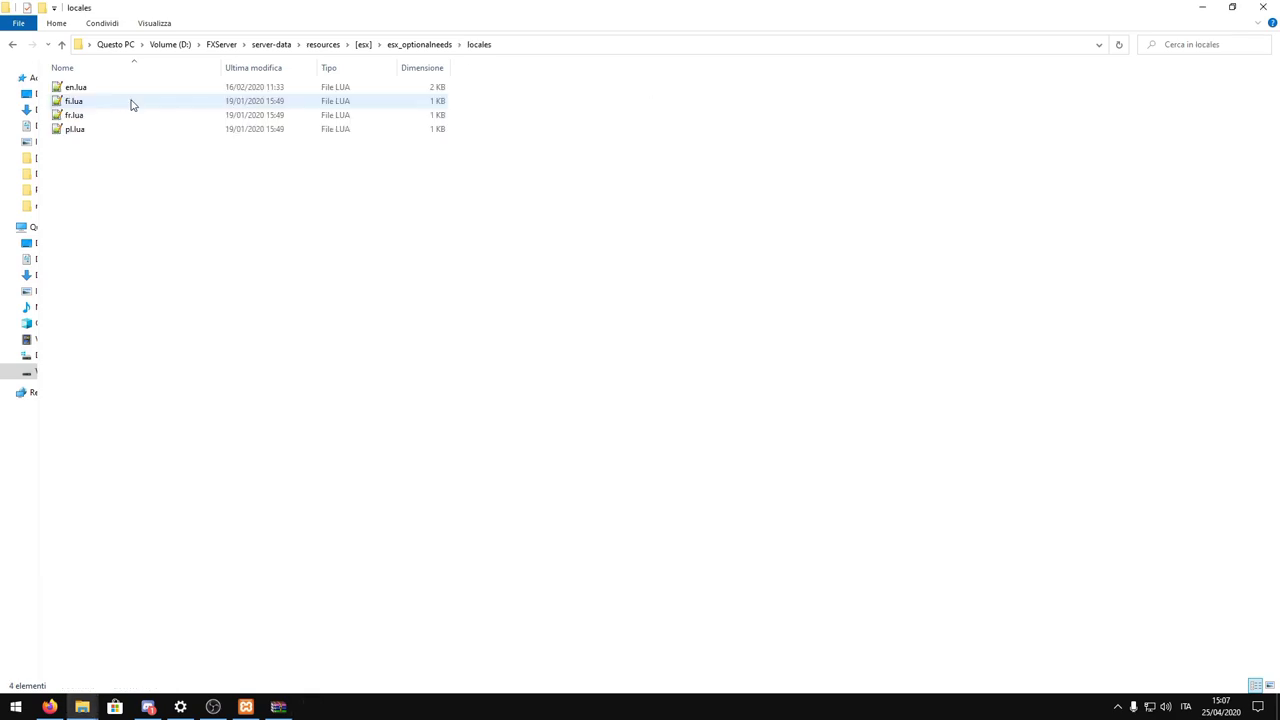
pyautogui.click(89, 93)
pyautogui.doubleClick(89, 93)
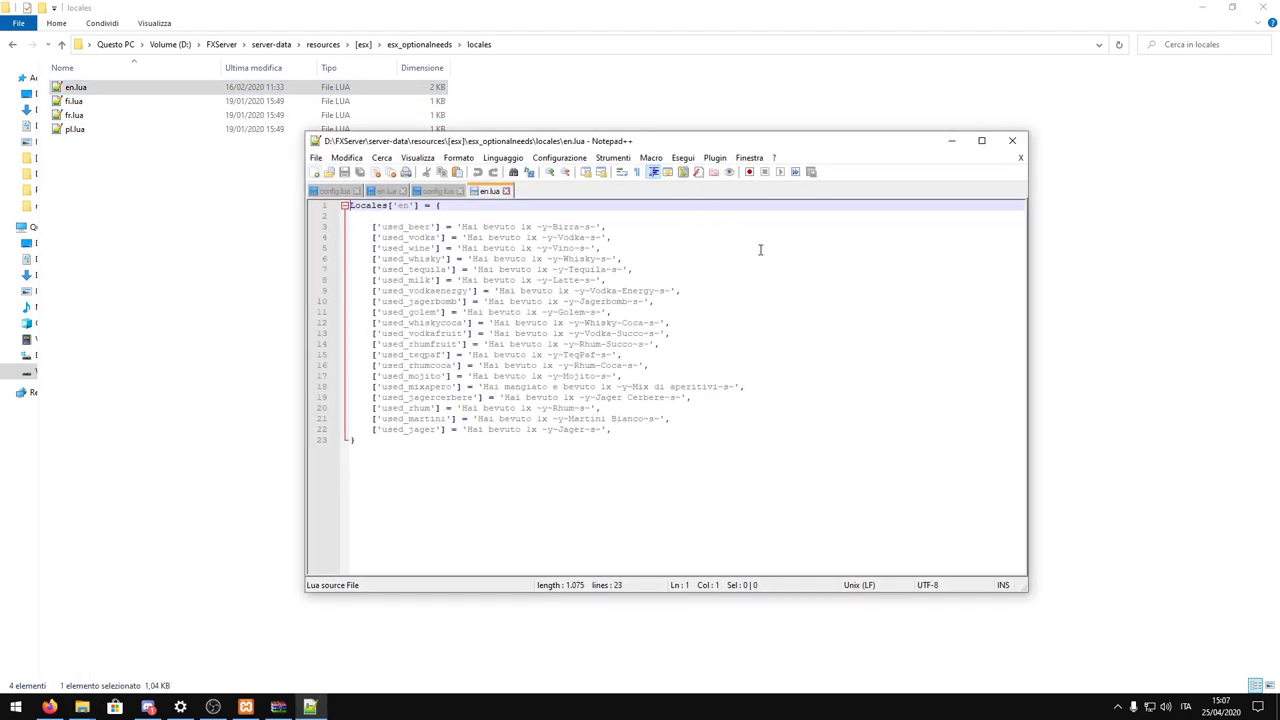
pyautogui.click(557, 232)
pyautogui.moveTo(562, 280); pyautogui.dragTo(676, 386)
pyautogui.moveTo(600, 330); pyautogui.dragTo(570, 440)
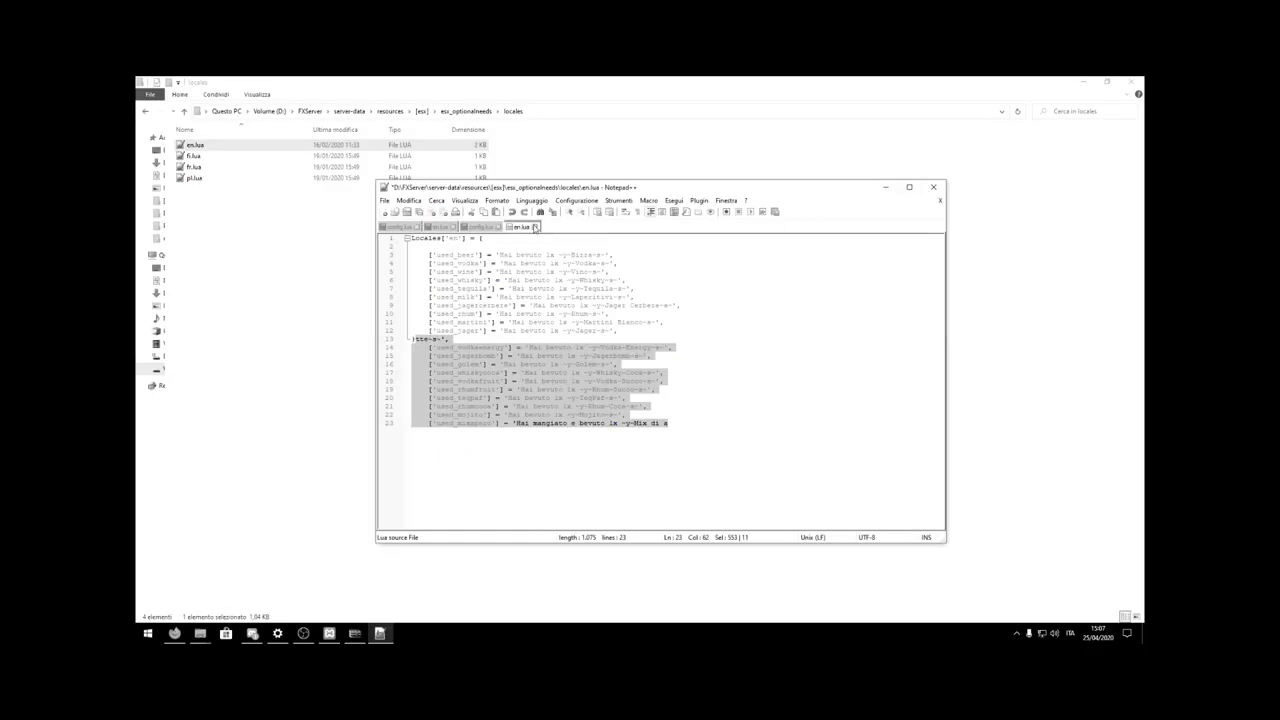
pyautogui.click(535, 227)
pyautogui.click(678, 392)
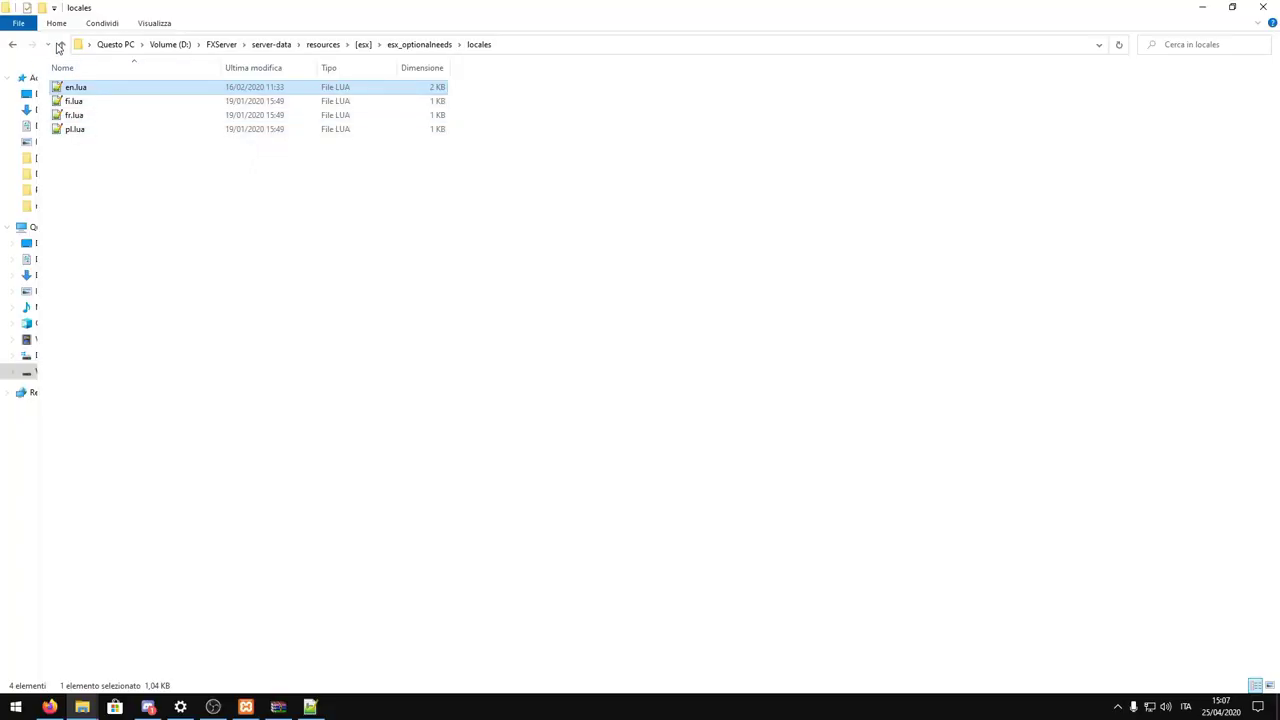
pyautogui.click(61, 45)
pyautogui.click(61, 45)
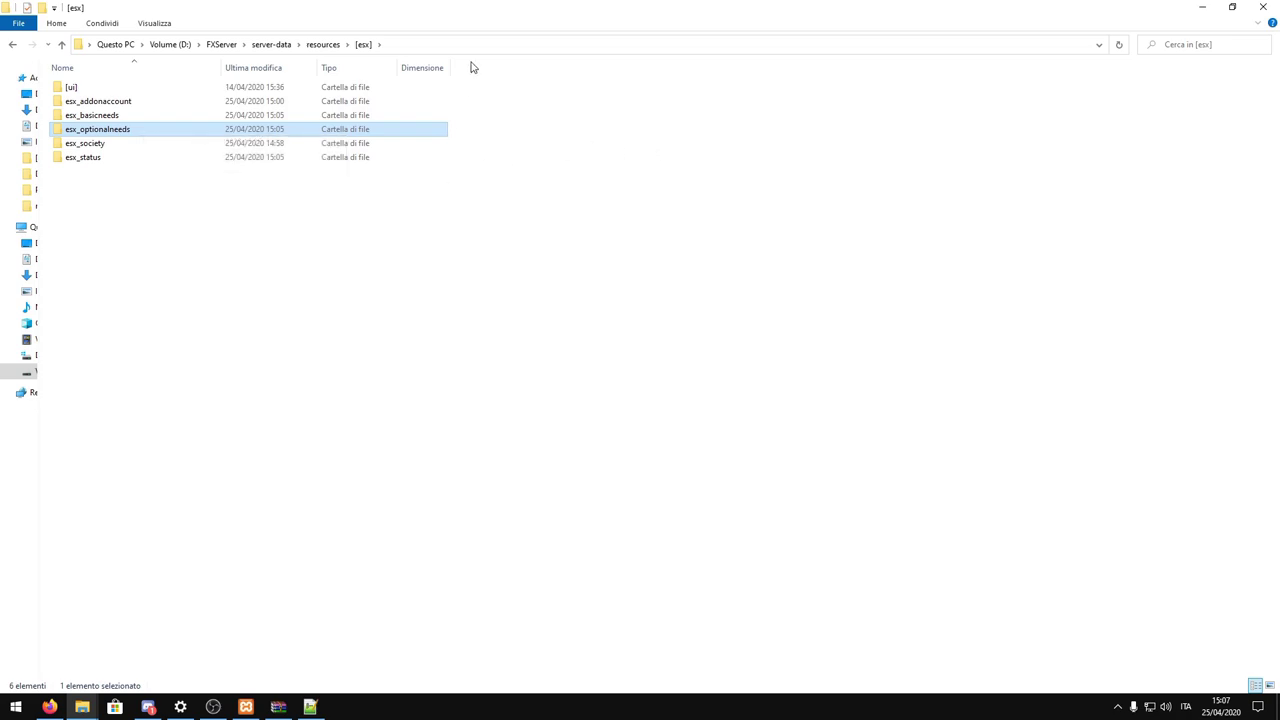
# - Review the status maximum, tick time and update interval in config.lua from the esx_status folder and return to the [esx] folder
pyautogui.doubleClick(86, 158)
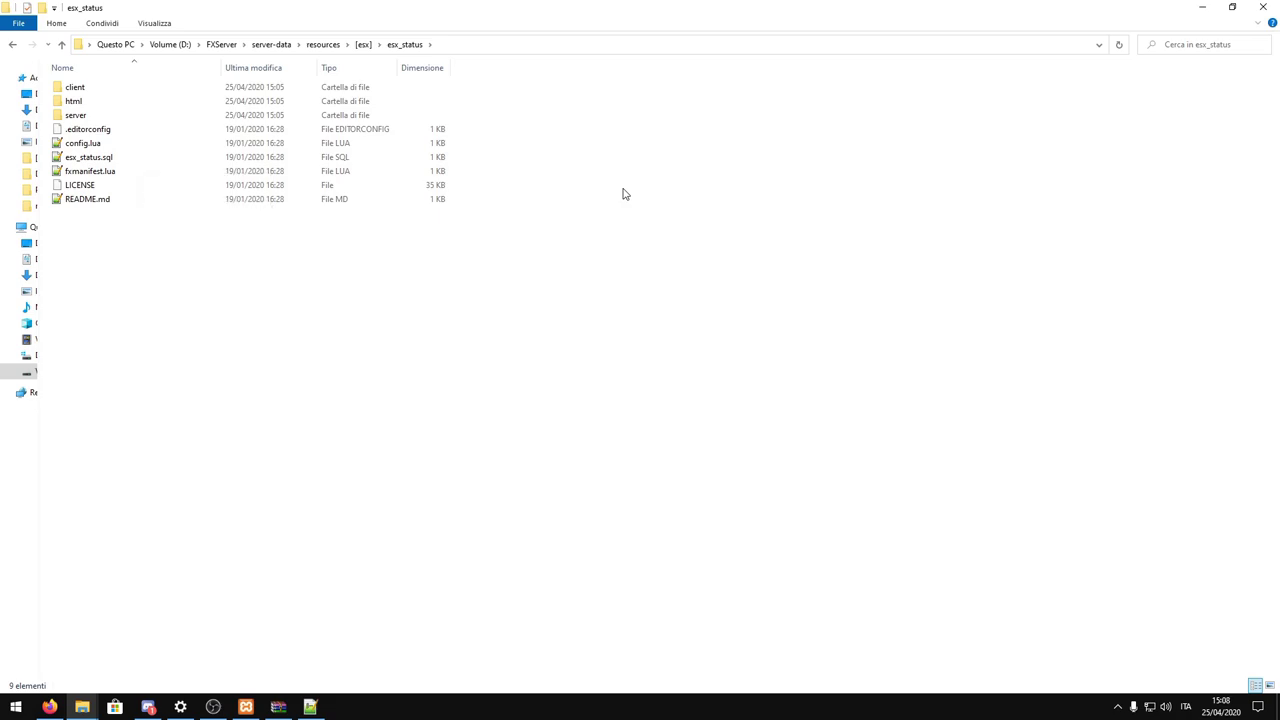
pyautogui.doubleClick(108, 146)
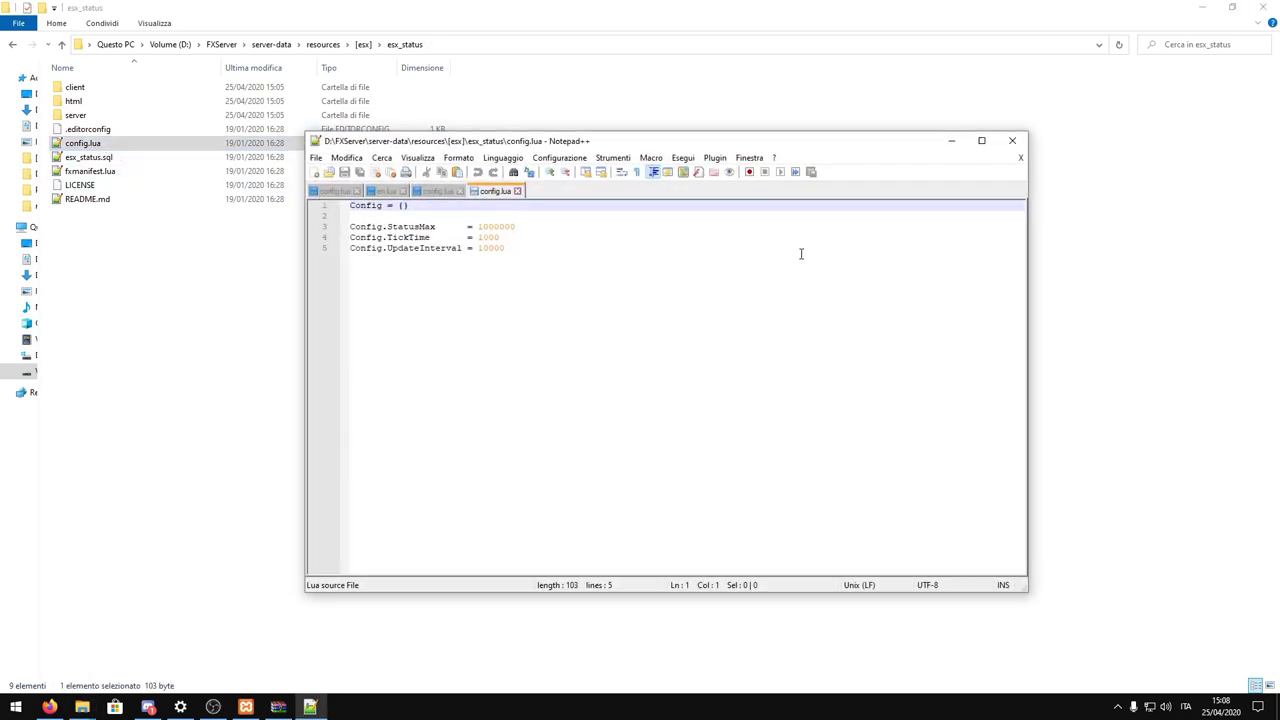
pyautogui.click(674, 258)
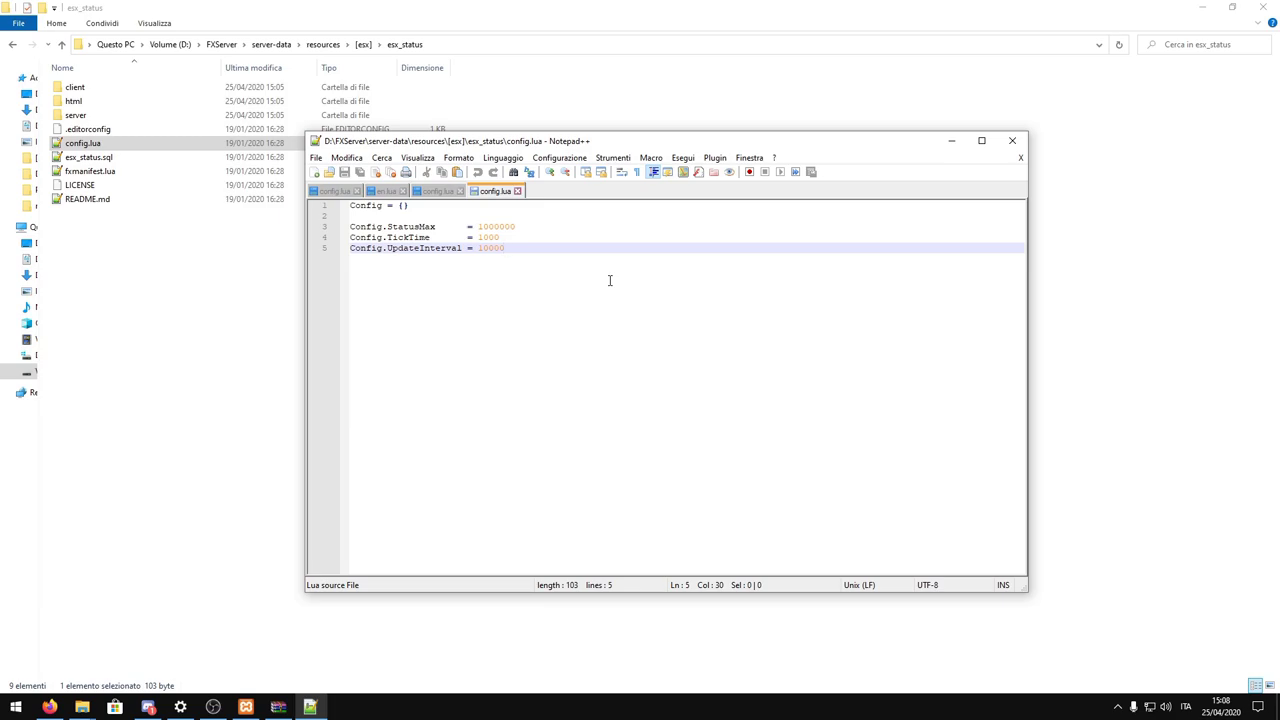
pyautogui.click(125, 145)
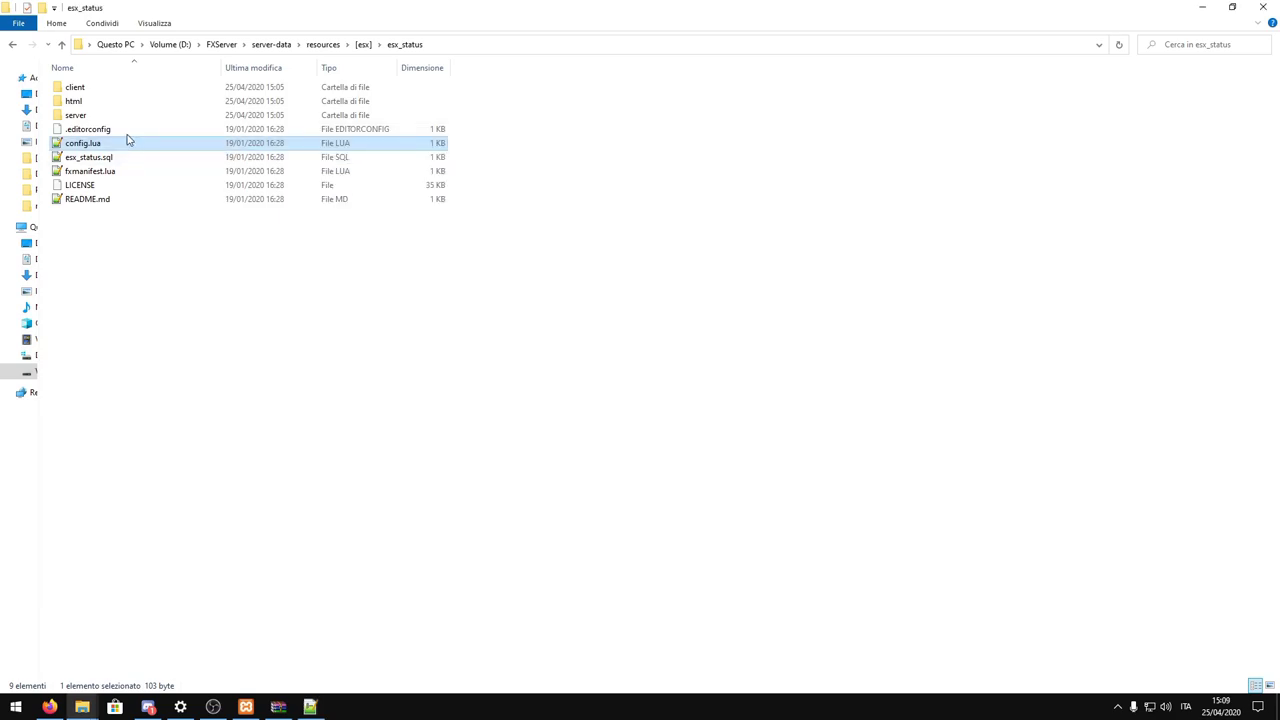
pyautogui.click(62, 46)
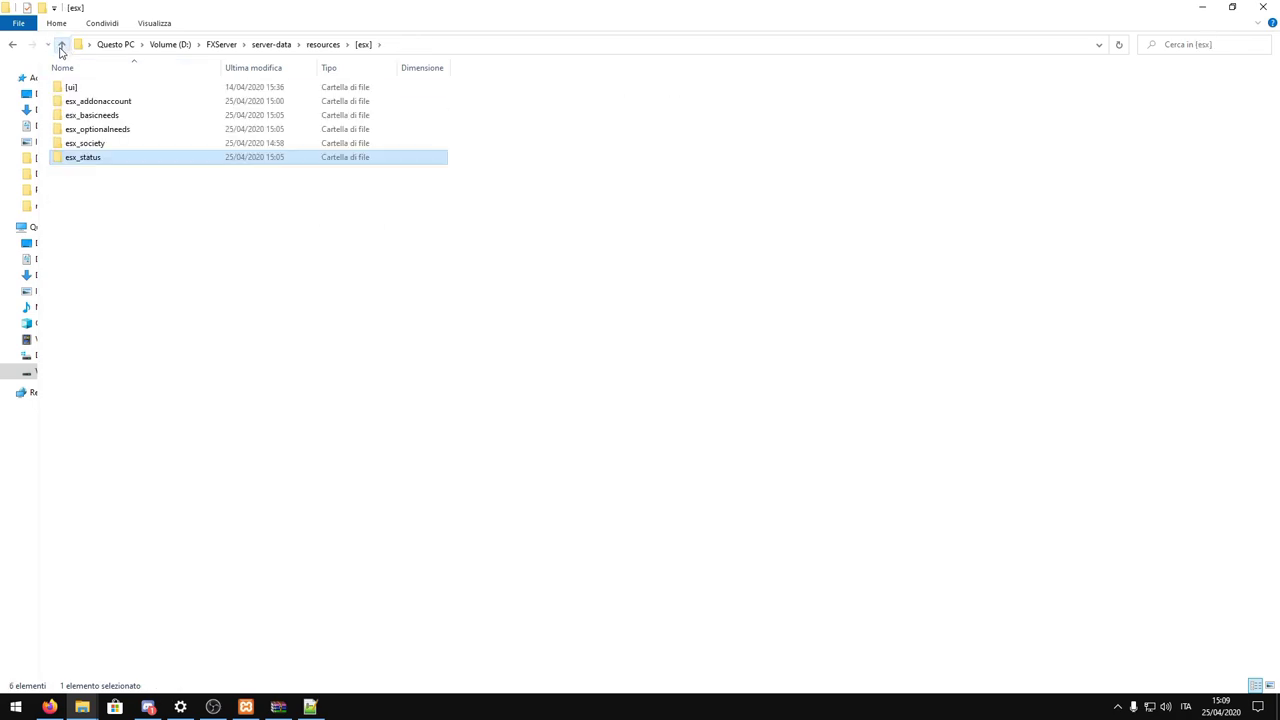
pyautogui.click(110, 130)
pyautogui.press('Up')
pyautogui.click(600, 114)
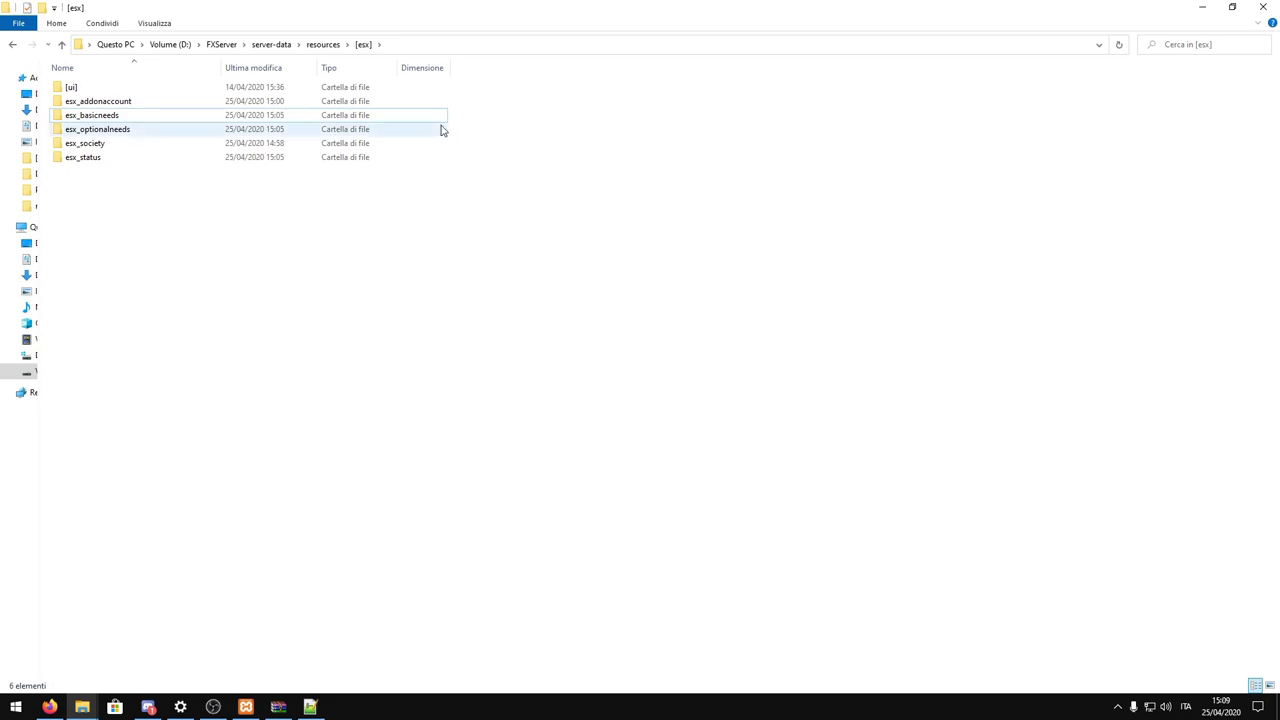
pyautogui.moveTo(110, 234); pyautogui.dragTo(560, 90)
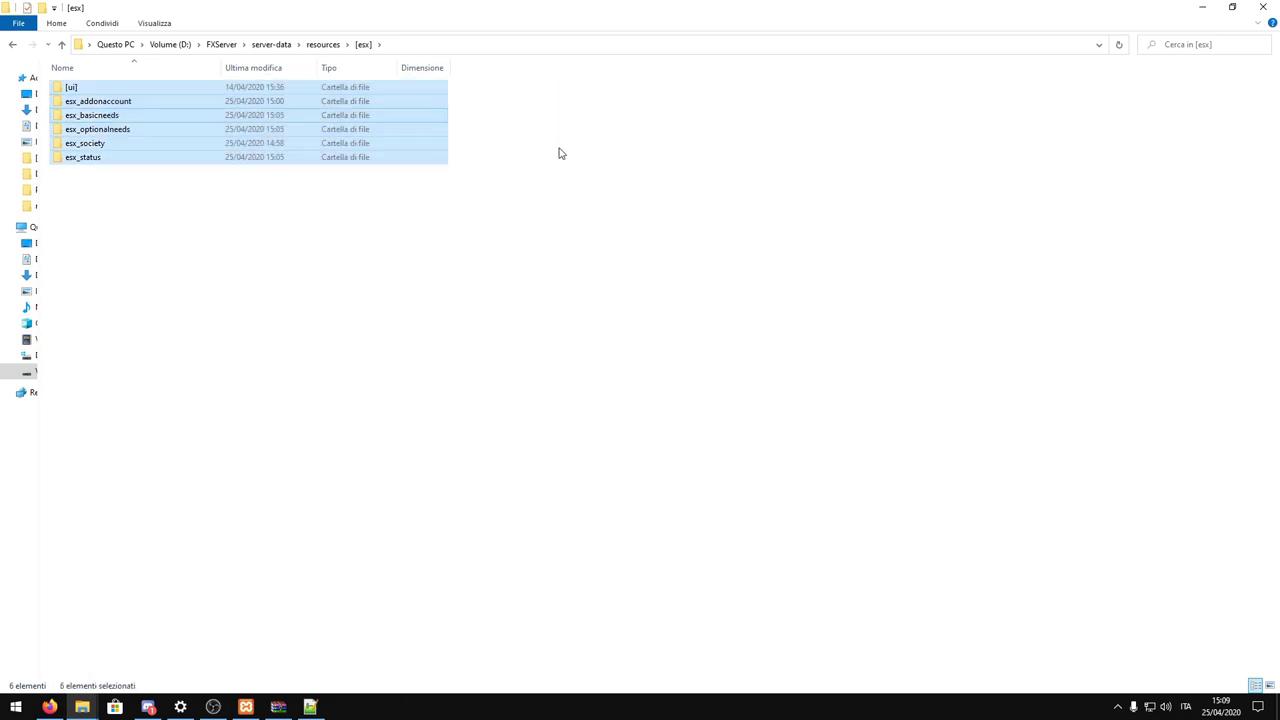
pyautogui.click(561, 151)
# - Open config.lua from the LegacyFuel folder in resources and review its cost, HUD, blip, string, pump model and fuel usage settings
pyautogui.click(62, 46)
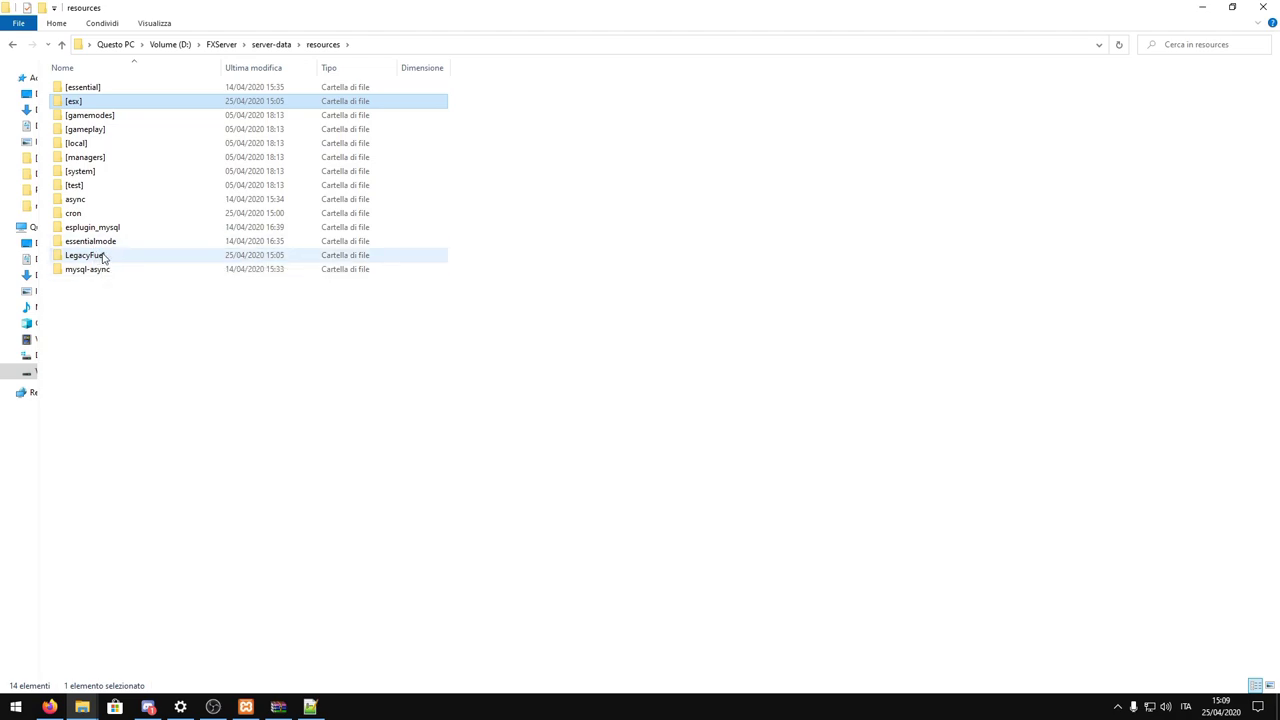
pyautogui.doubleClick(96, 257)
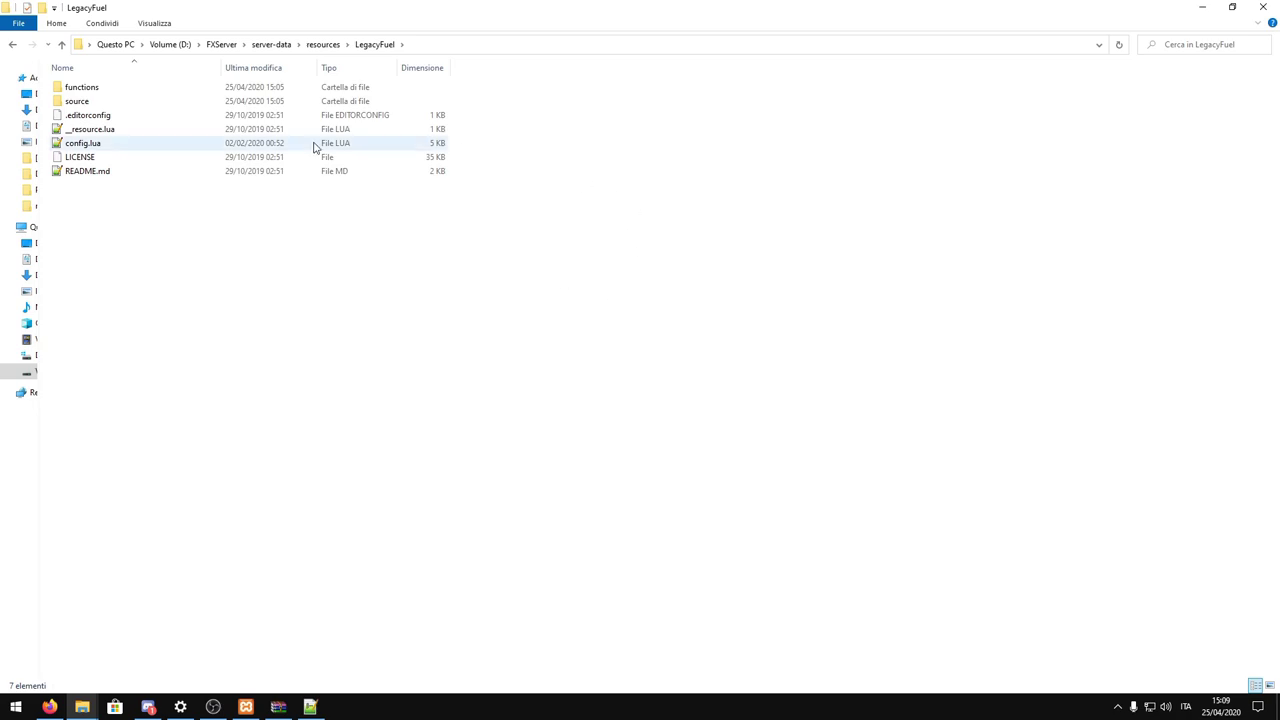
pyautogui.doubleClick(84, 143)
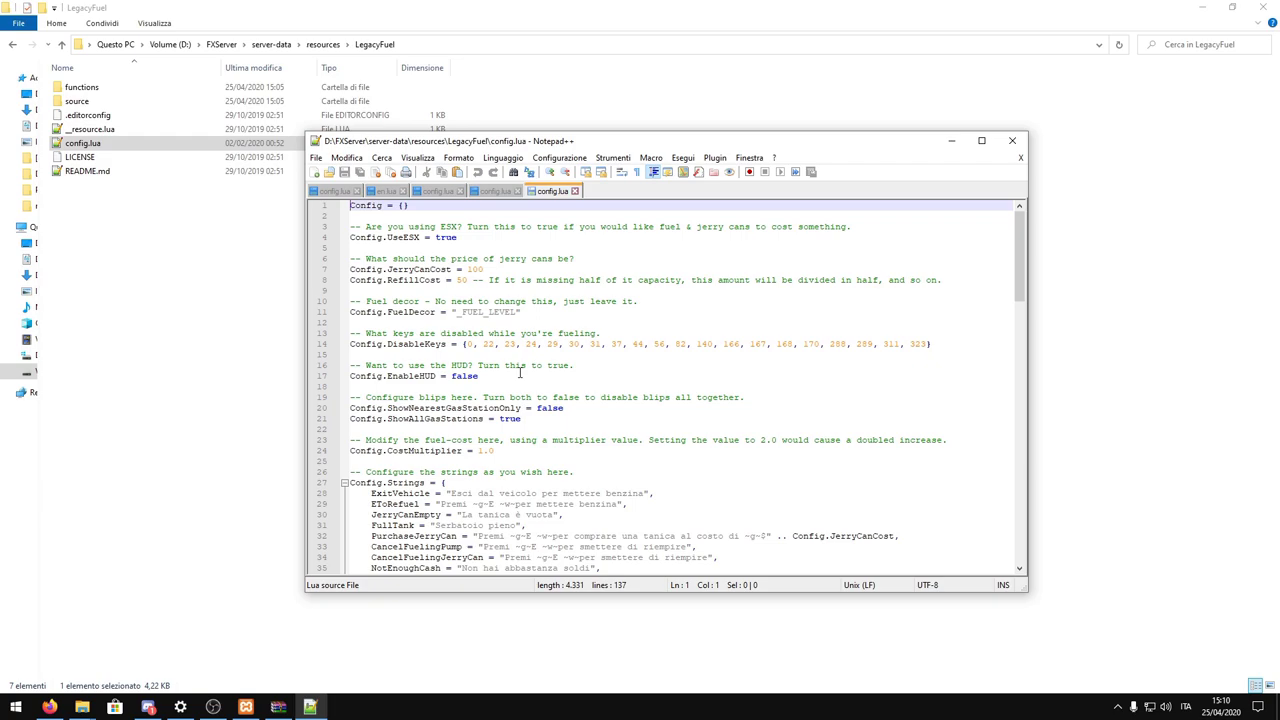
pyautogui.scroll(-1, 520, 372)
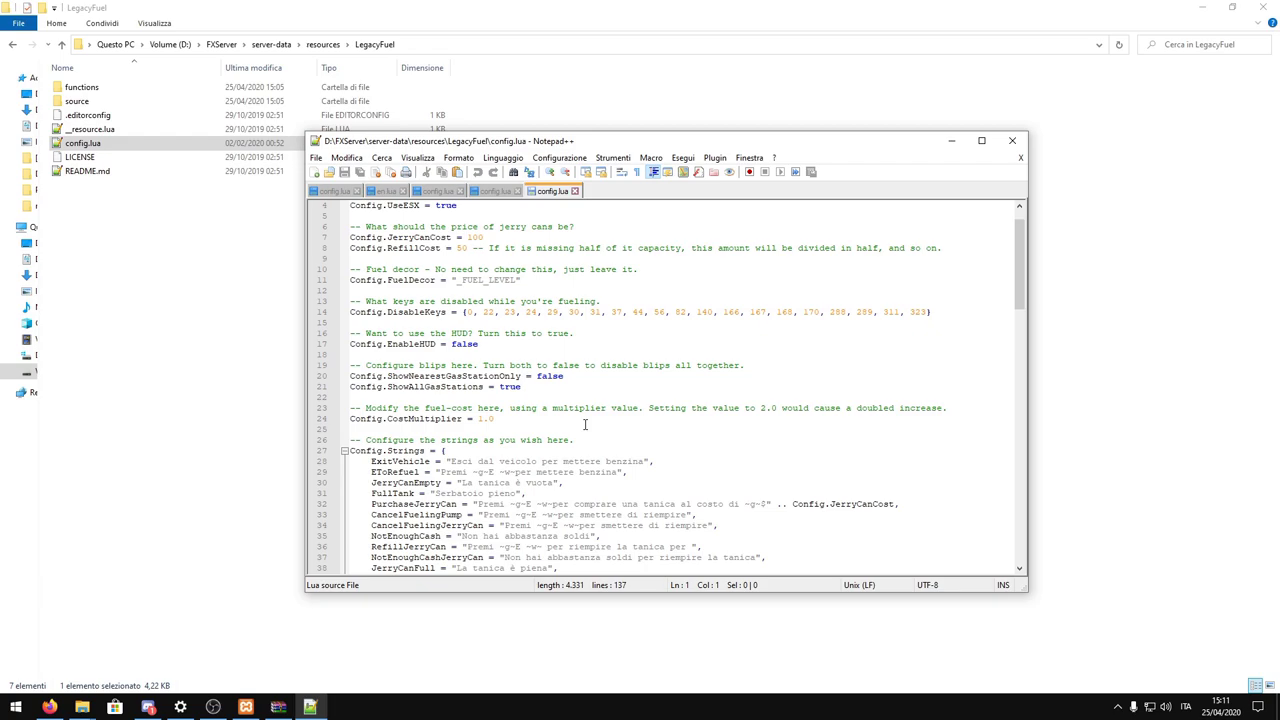
pyautogui.scroll(-3, 566, 420)
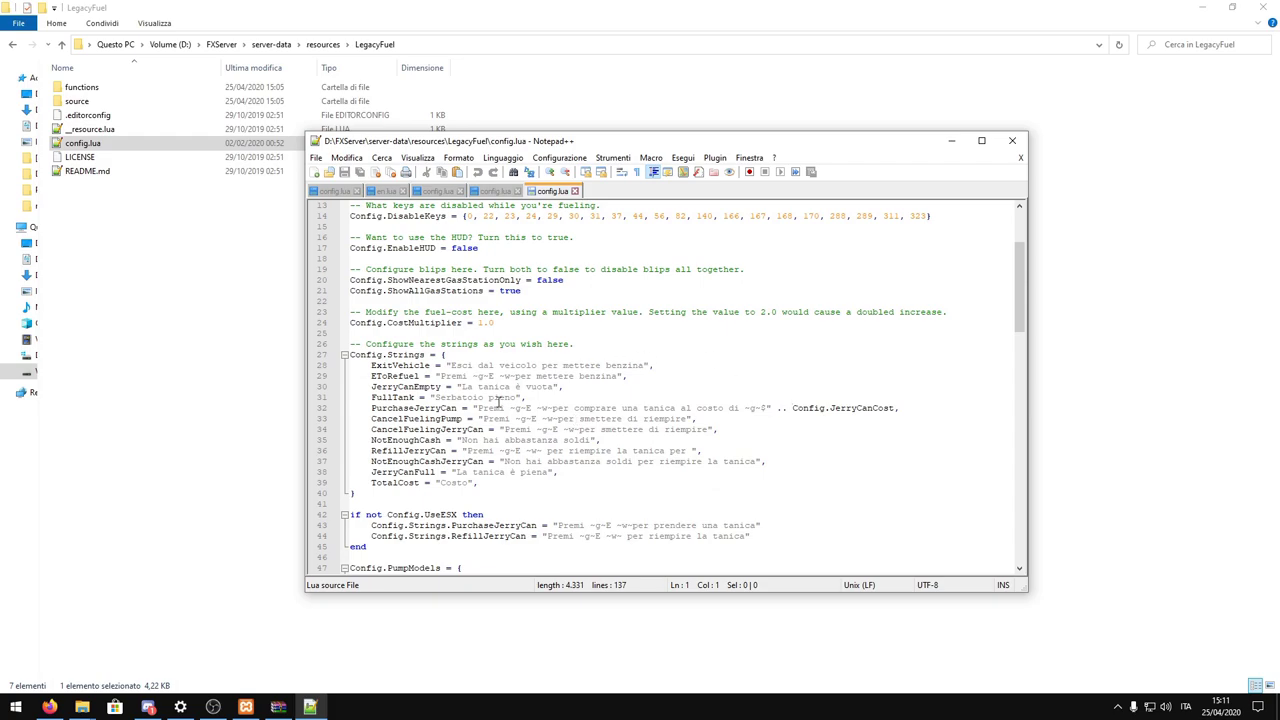
pyautogui.scroll(-2, 645, 450)
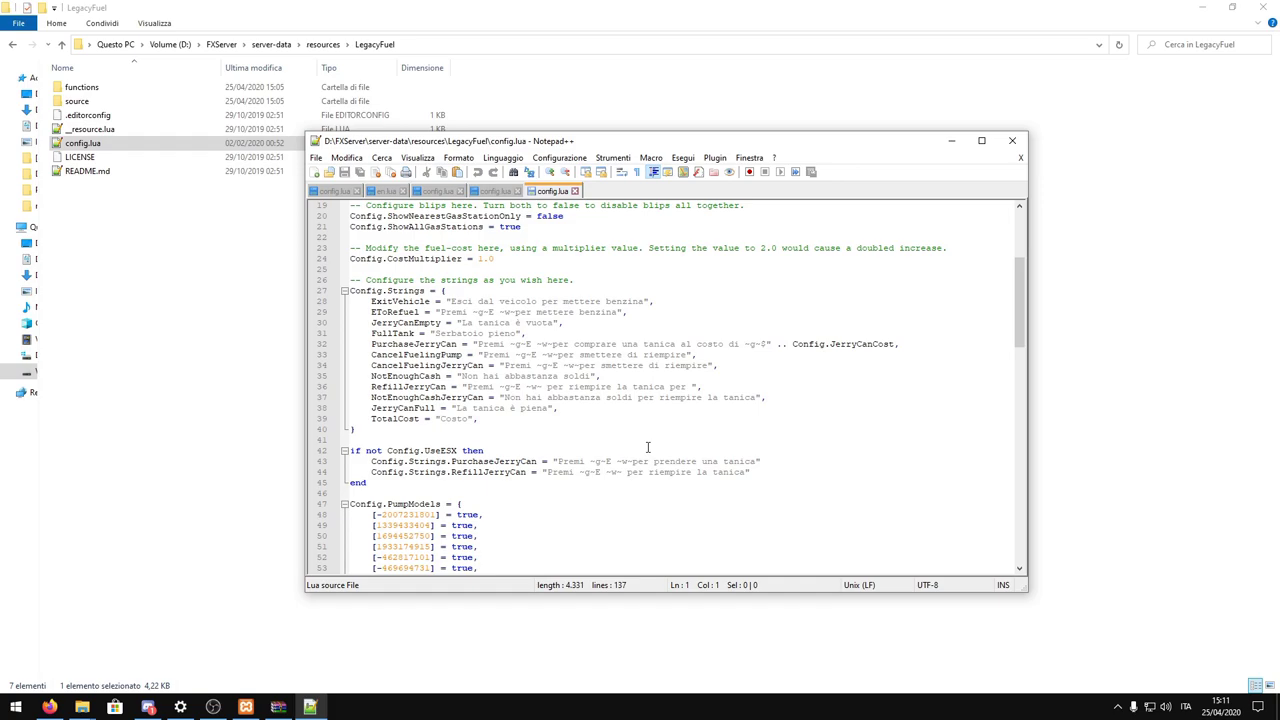
pyautogui.scroll(-4, 648, 447)
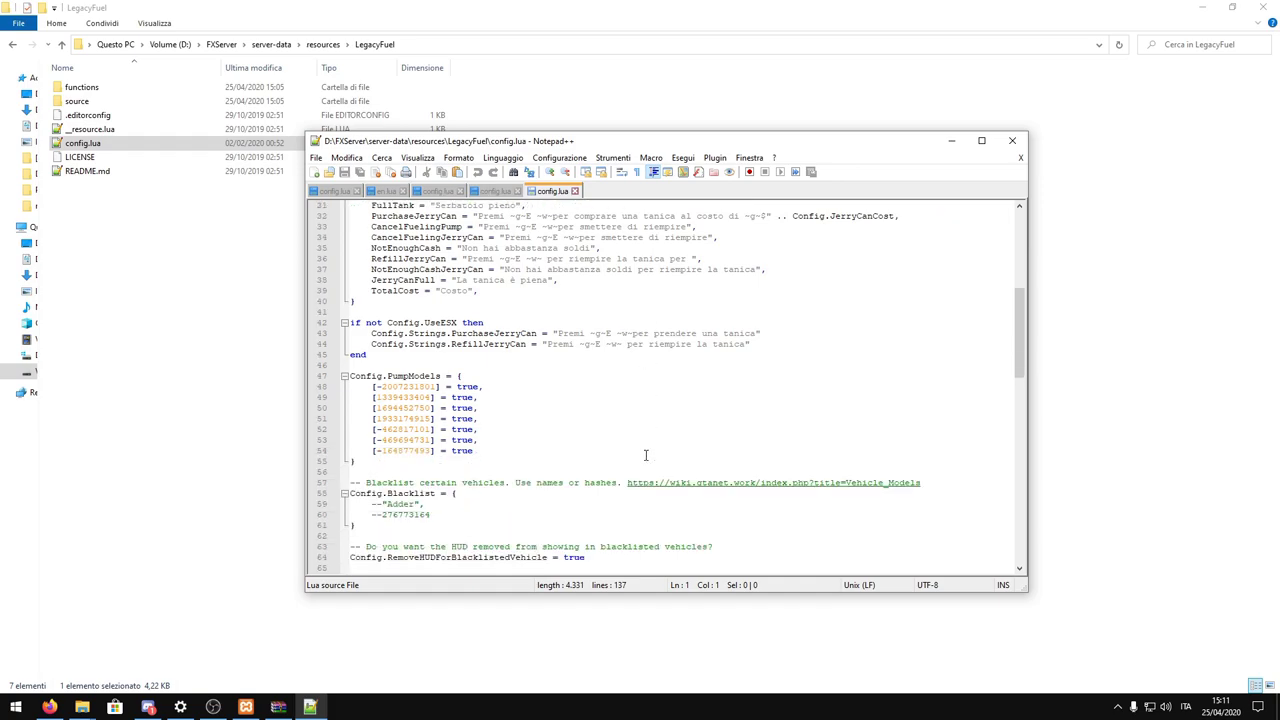
pyautogui.scroll(-15, 645, 455)
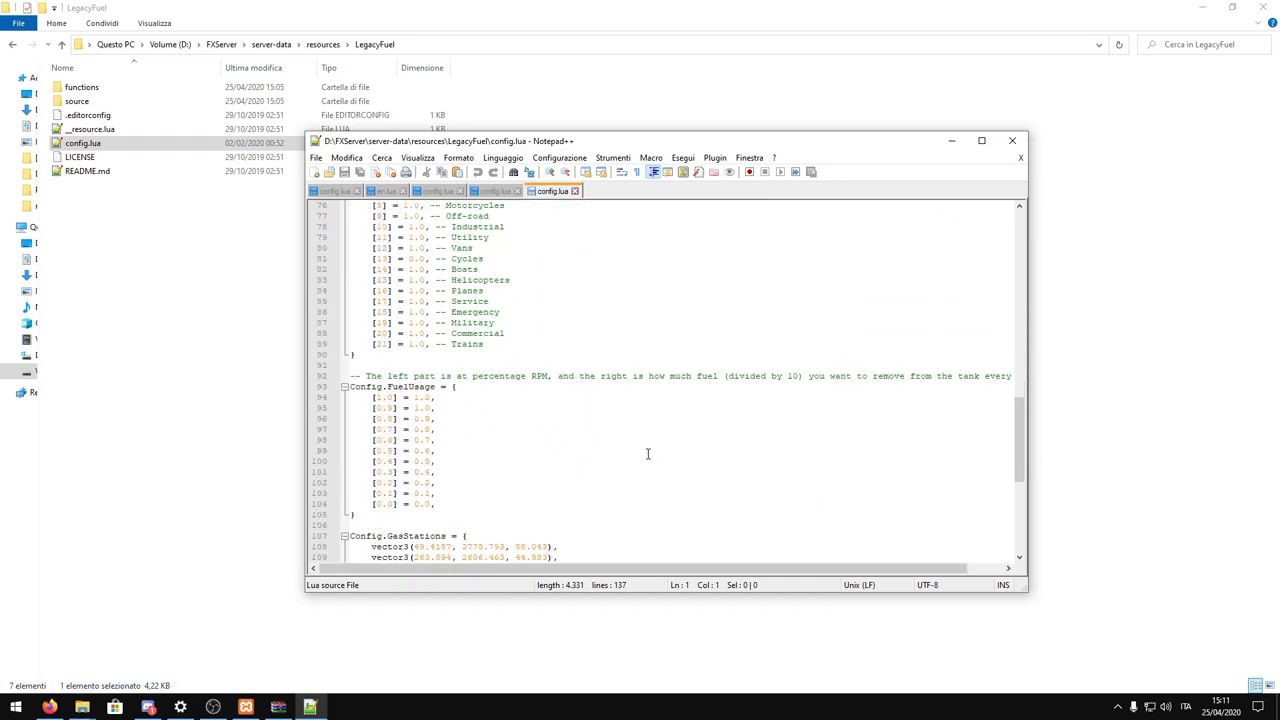
# - Review the gas station coordinates further down in LegacyFuel's config.lua
pyautogui.scroll(-9, 648, 454)
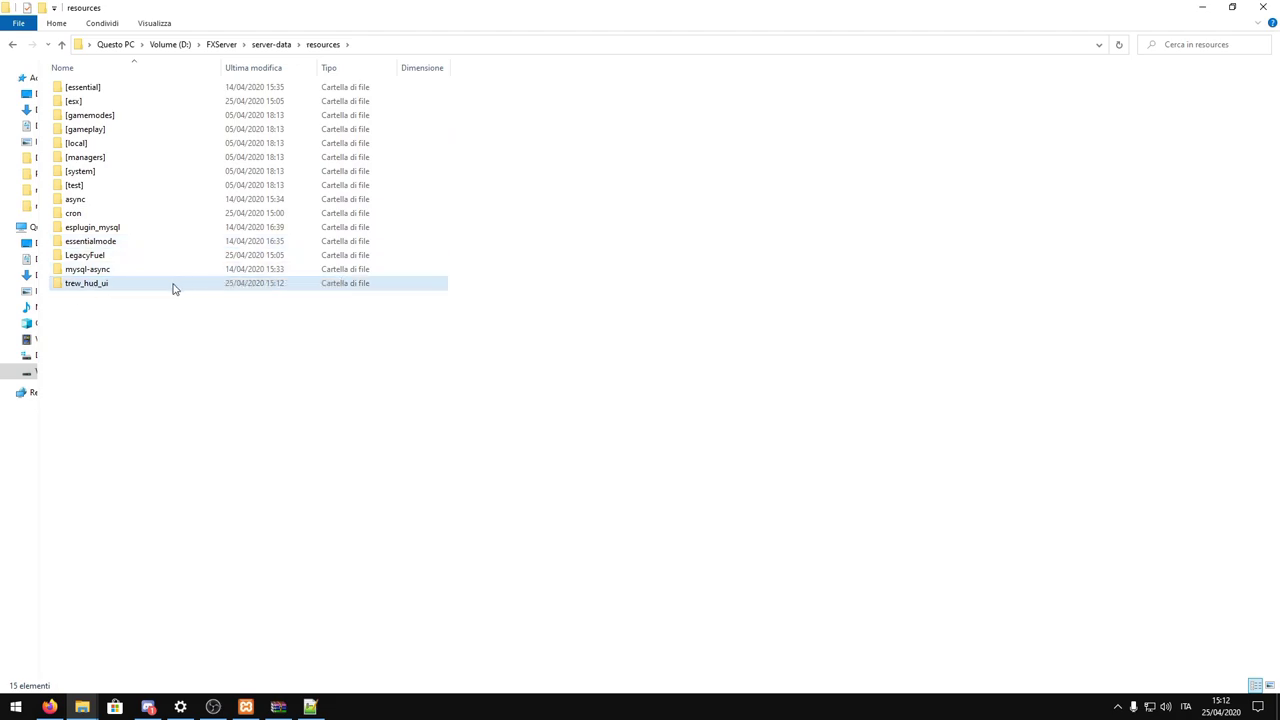
# - Open config.lua from the trew_hud_ui folder in resources and review its locale, server logo, font, date and voice settings
pyautogui.doubleClick(106, 289)
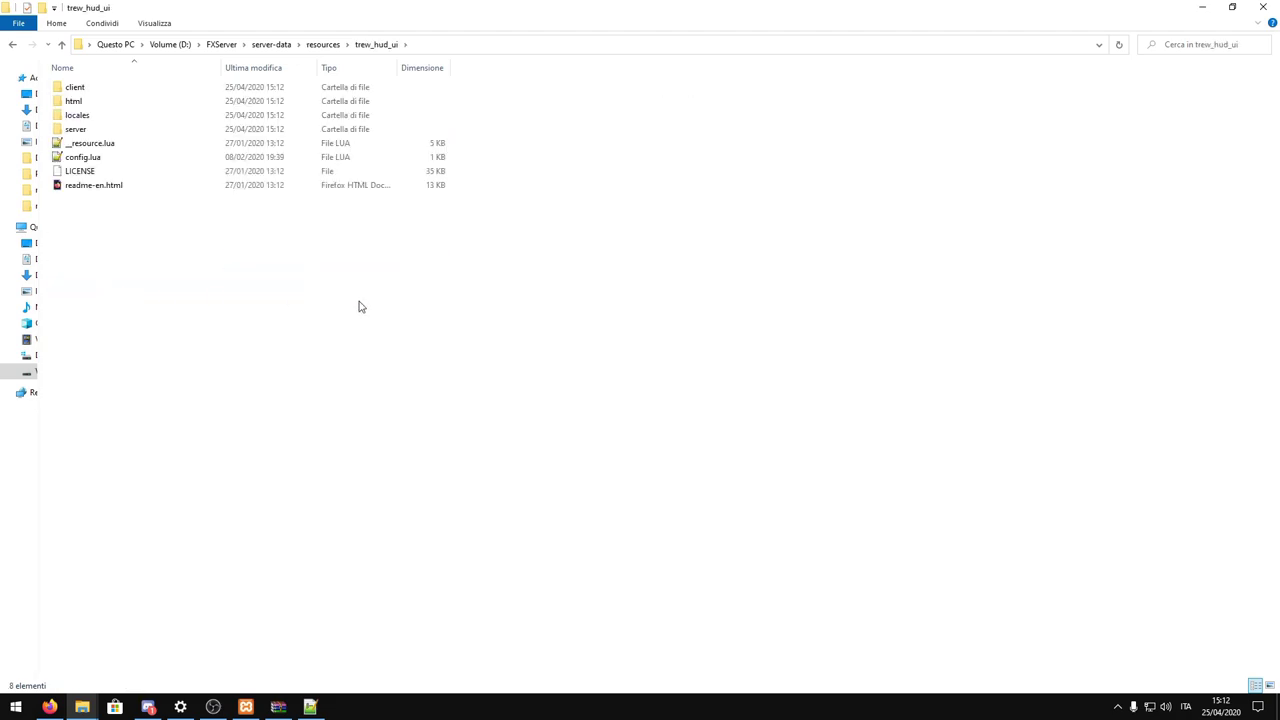
pyautogui.doubleClick(109, 161)
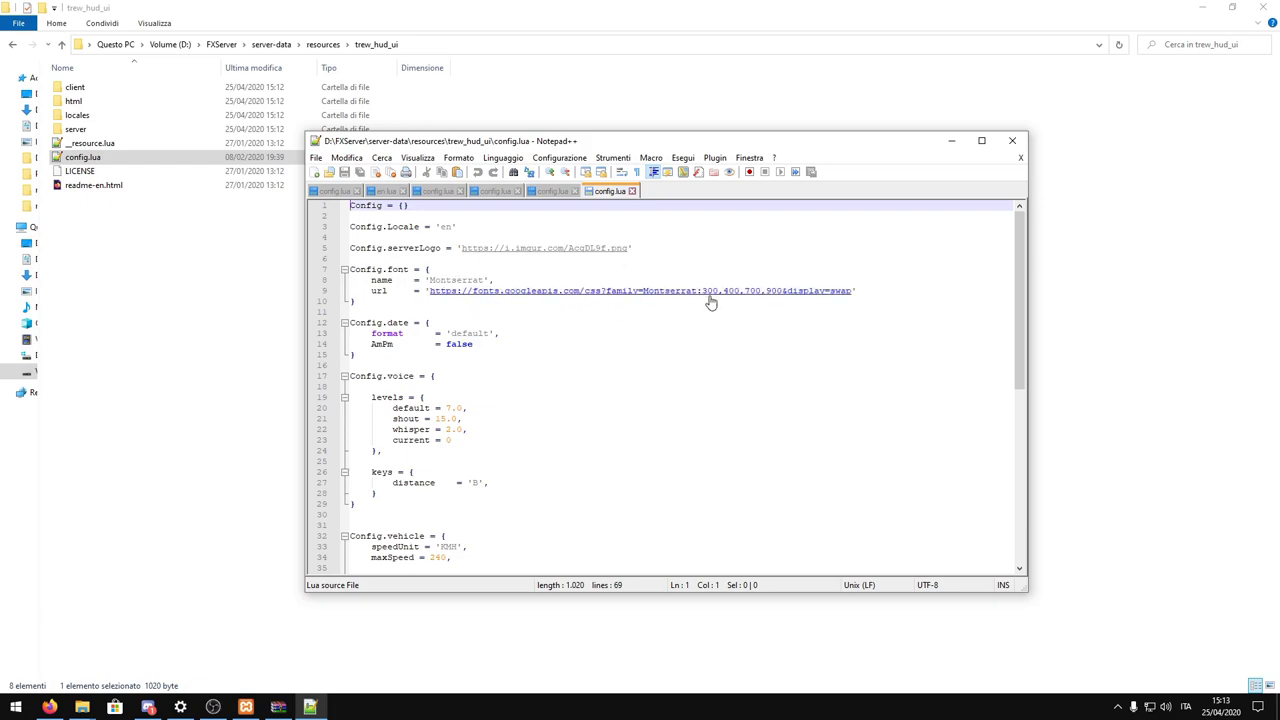
pyautogui.scroll(-1, 503, 369)
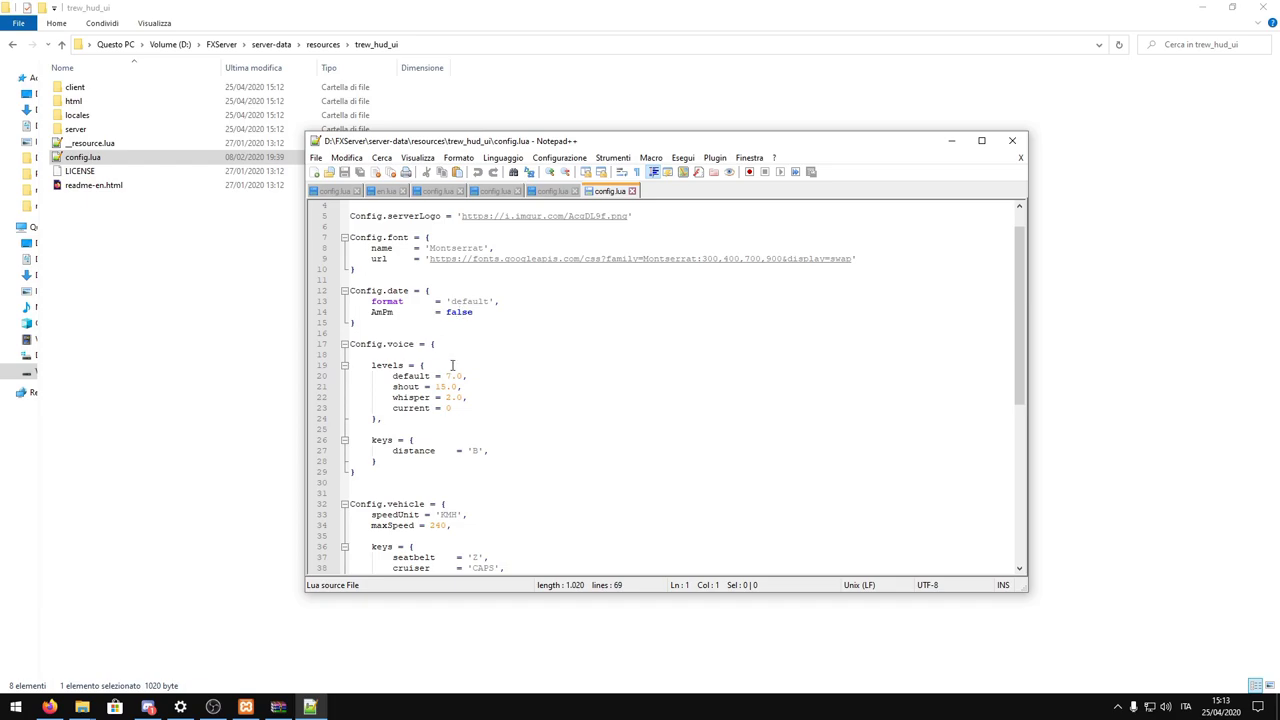
pyautogui.scroll(-1, 459, 316)
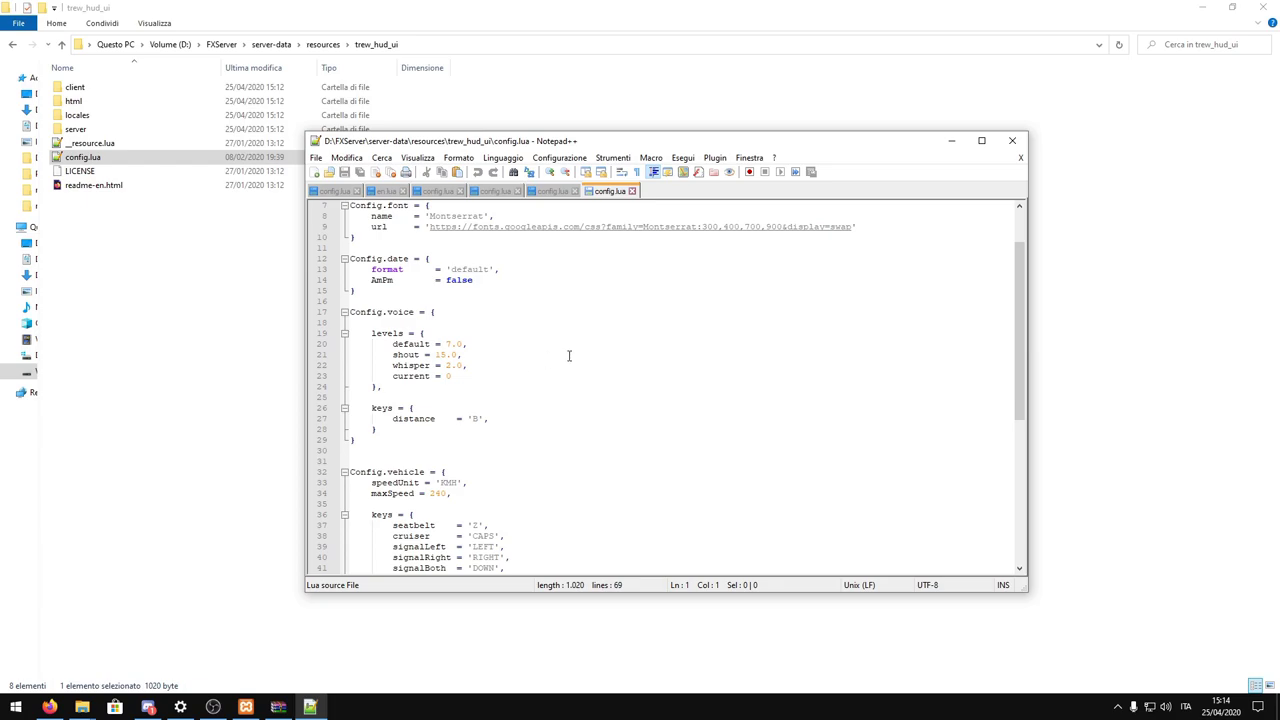
pyautogui.scroll(-1, 443, 398)
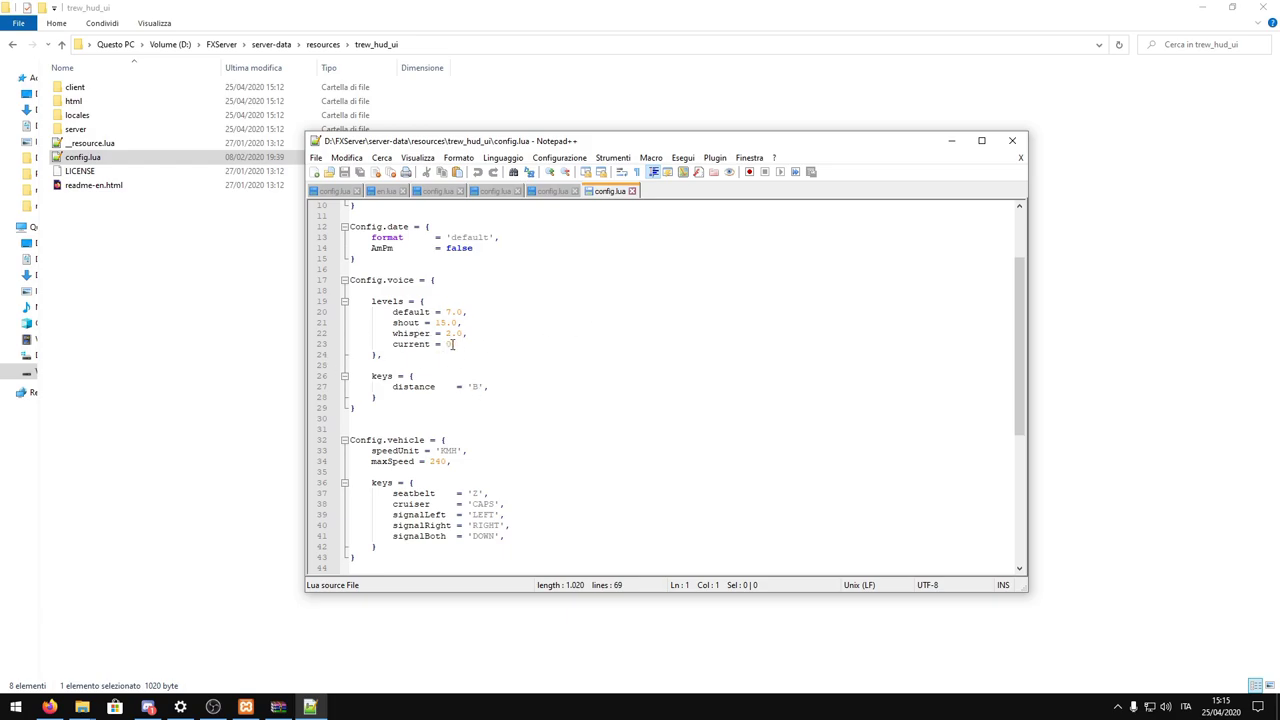
# - Review the vehicle speed unit, key bindings and UI display options in trew_hud_ui's config.lua, and close the editor
pyautogui.scroll(-3, 522, 390)
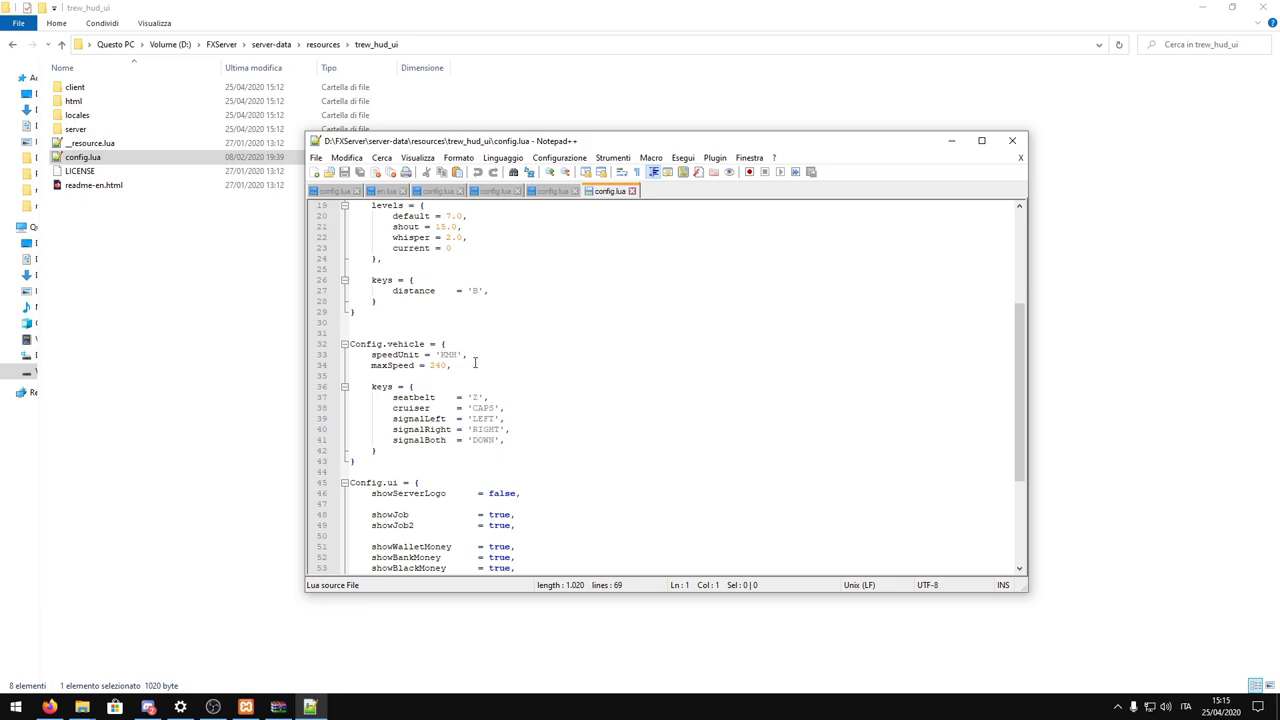
pyautogui.scroll(-2, 472, 368)
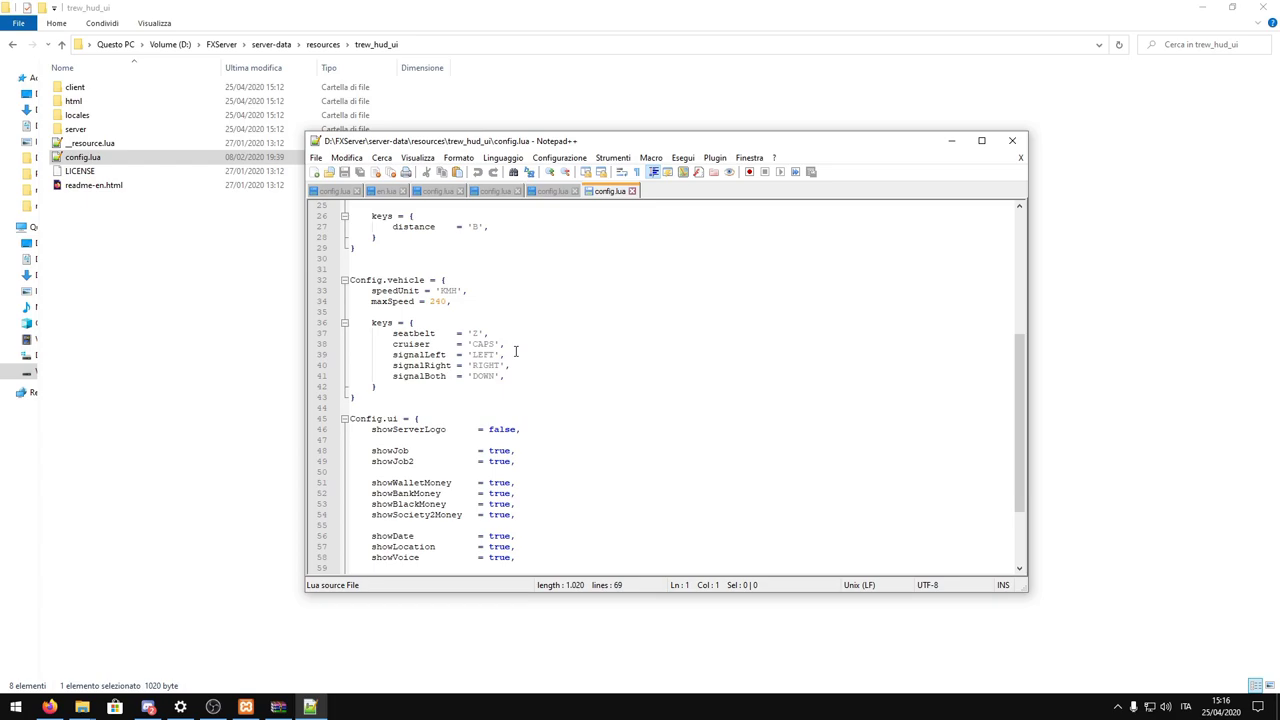
pyautogui.scroll(-2, 486, 385)
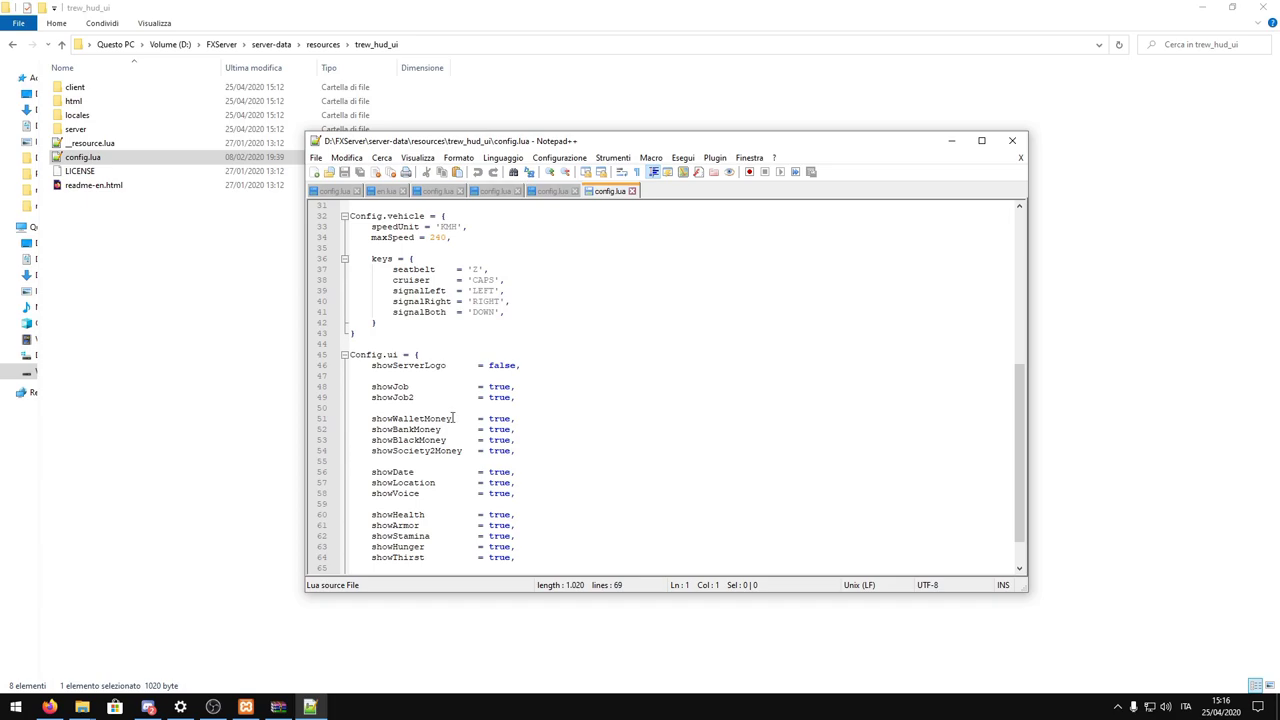
pyautogui.scroll(-1, 432, 406)
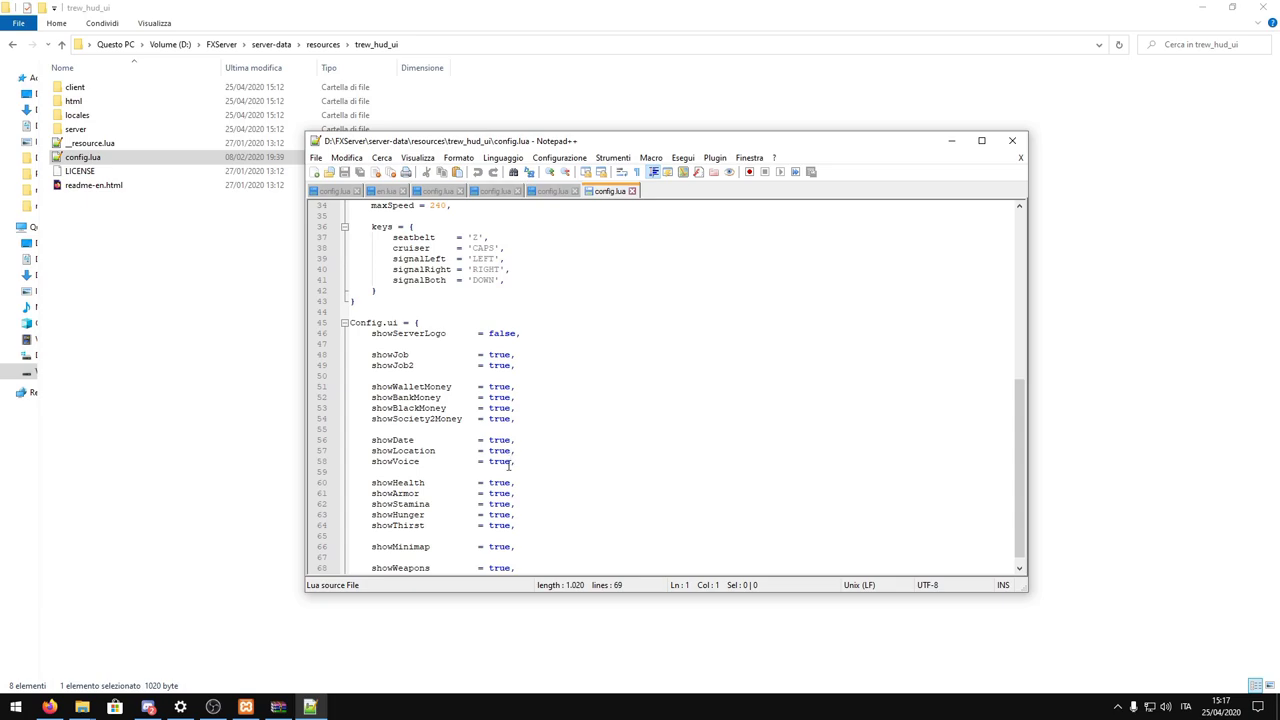
pyautogui.scroll(-1, 435, 490)
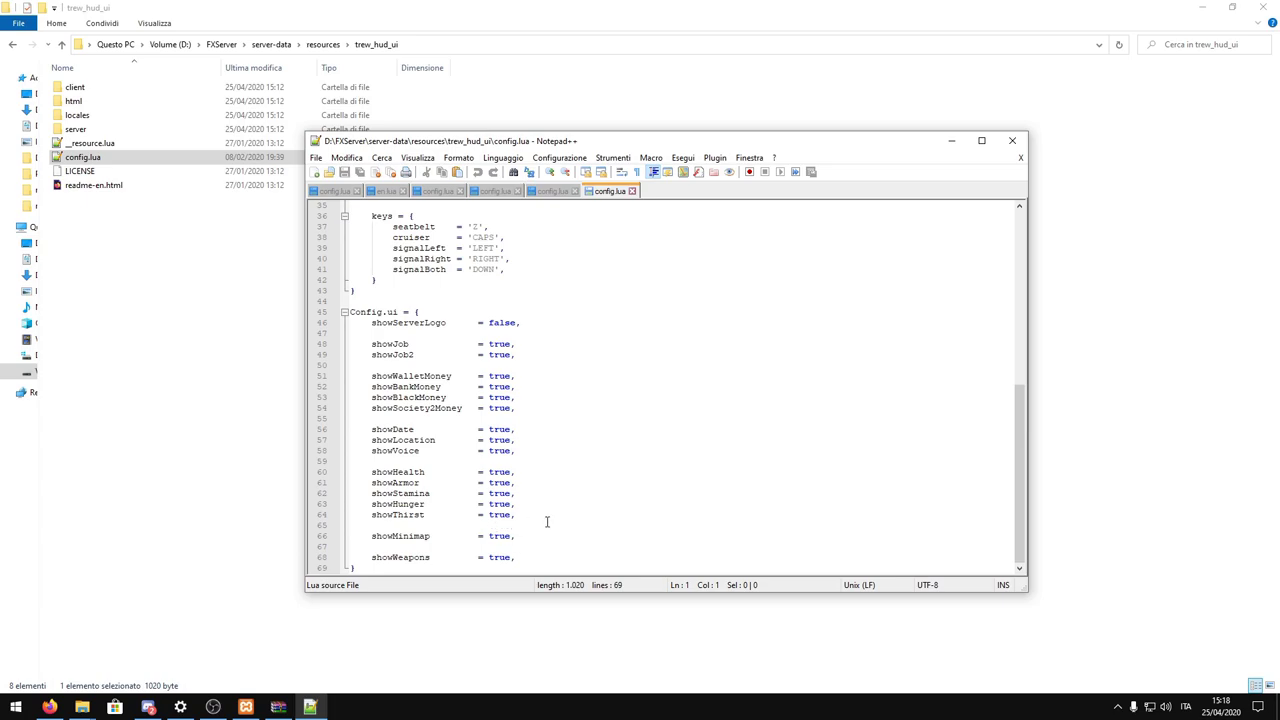
pyautogui.scroll(11, 592, 477)
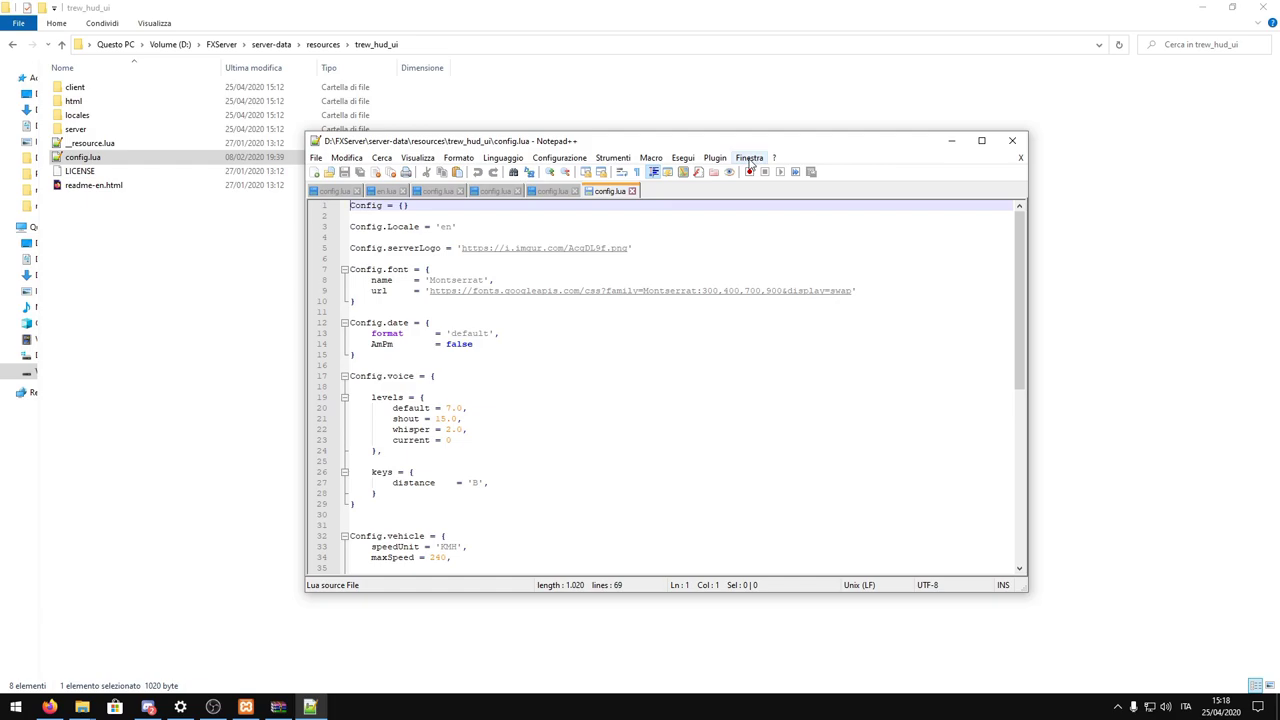
pyautogui.click(1012, 140)
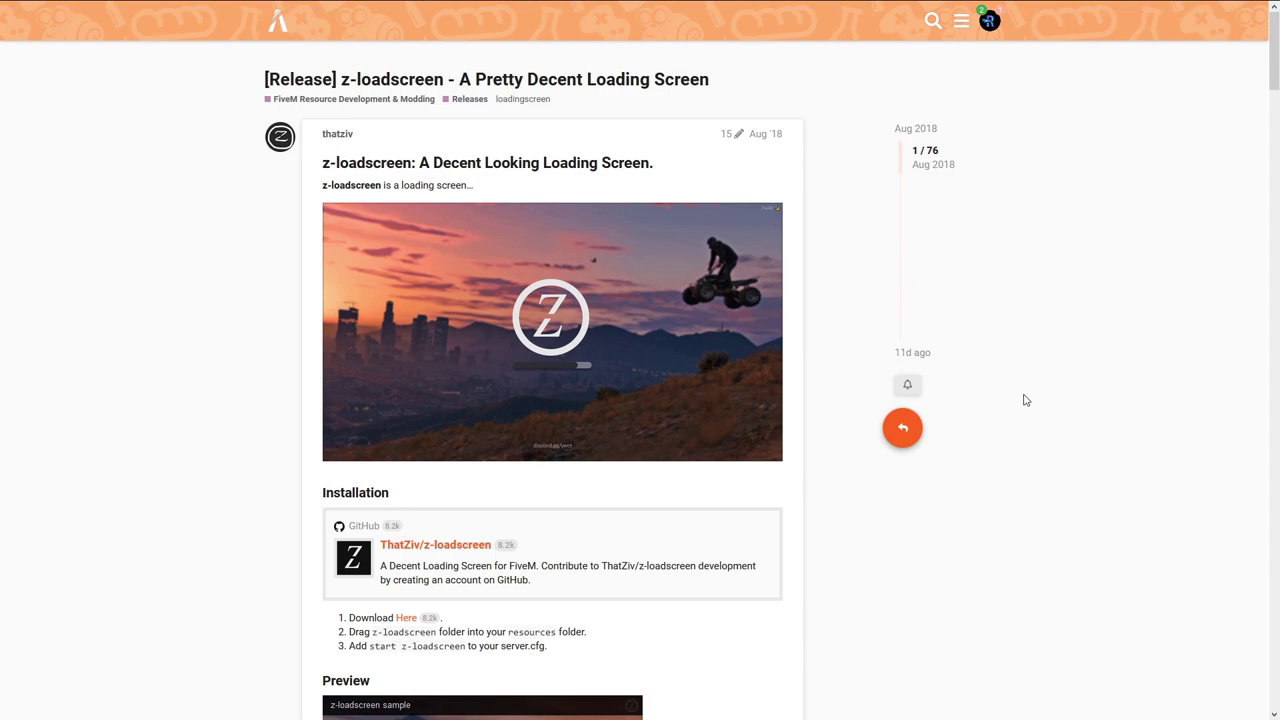
# - Read the installation steps and the config.js and config.css options in the z-loadscreen release post on the FiveM forum
pyautogui.scroll(-2, 1025, 400)
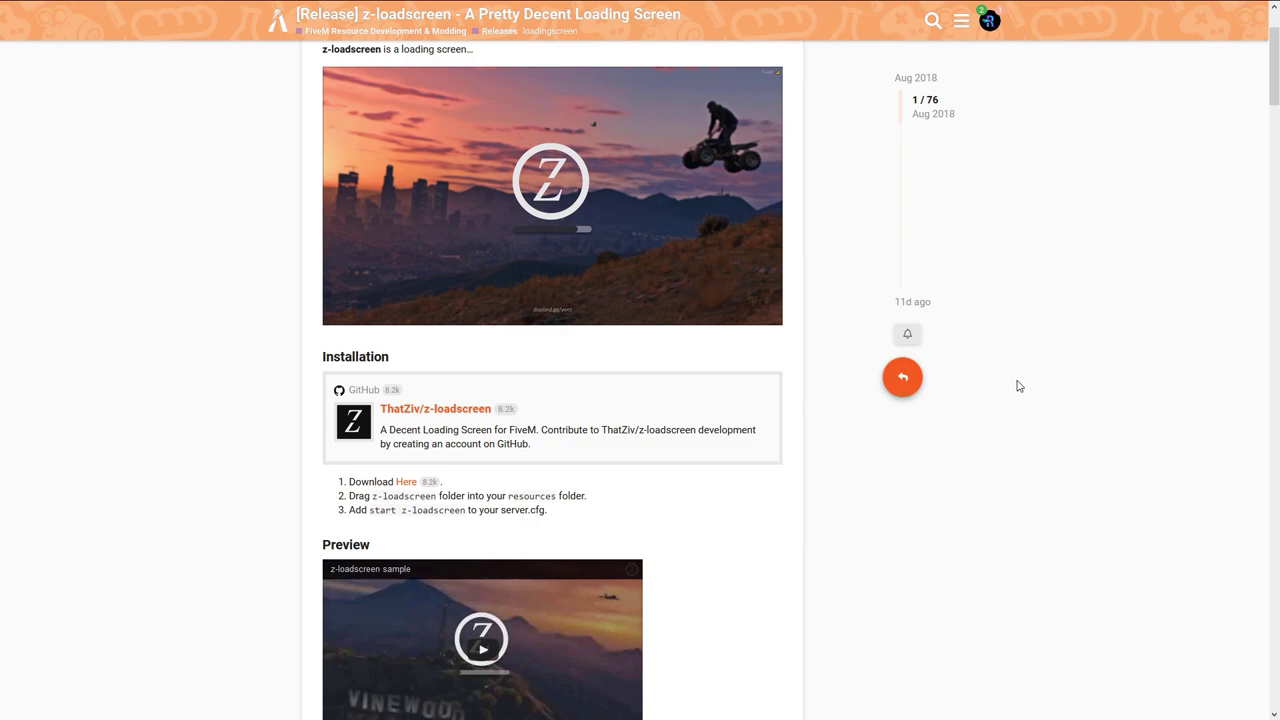
pyautogui.scroll(-6, 1018, 386)
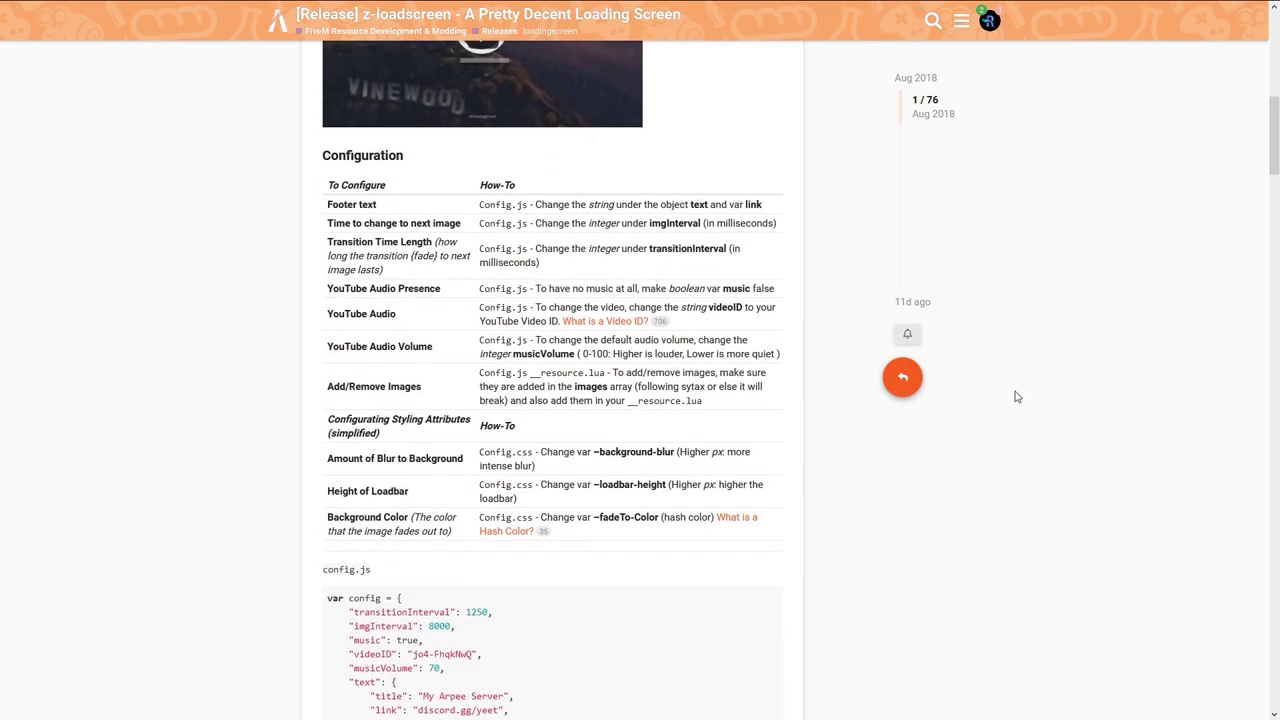
pyautogui.scroll(-7, 1015, 395)
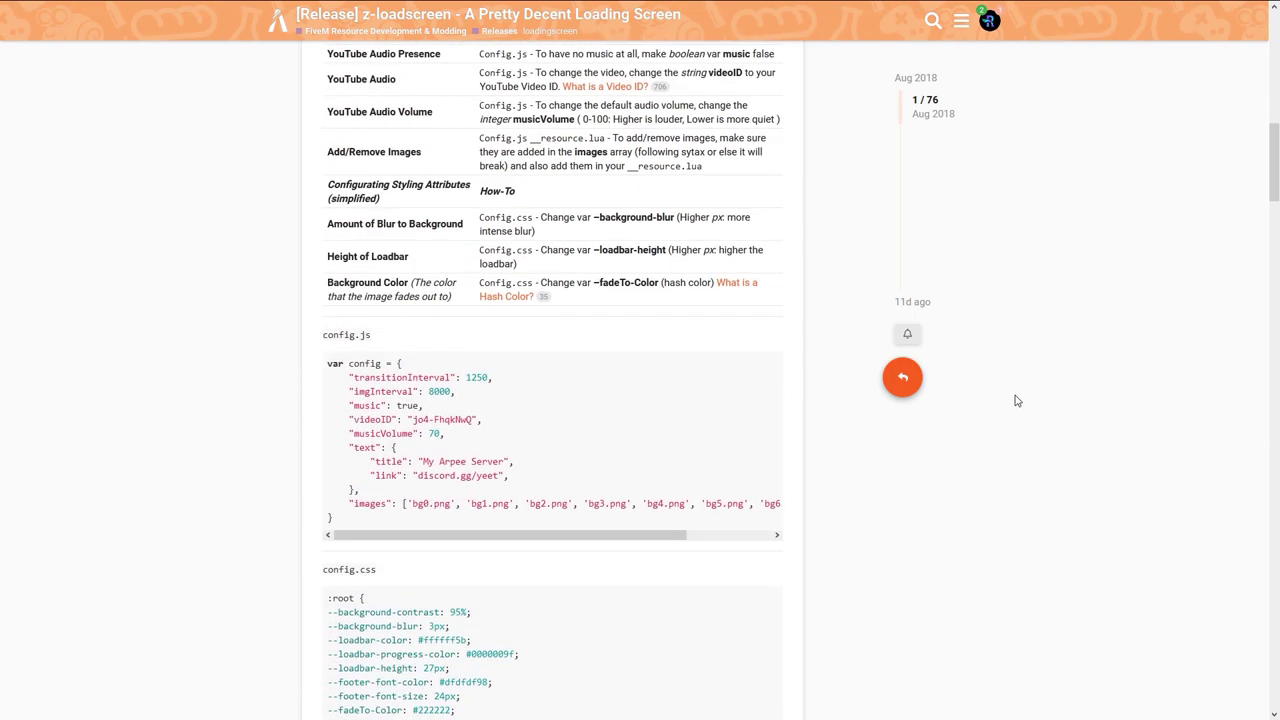
pyautogui.scroll(3, 1030, 403)
pyautogui.scroll(-6, 1038, 405)
pyautogui.scroll(15, 1037, 402)
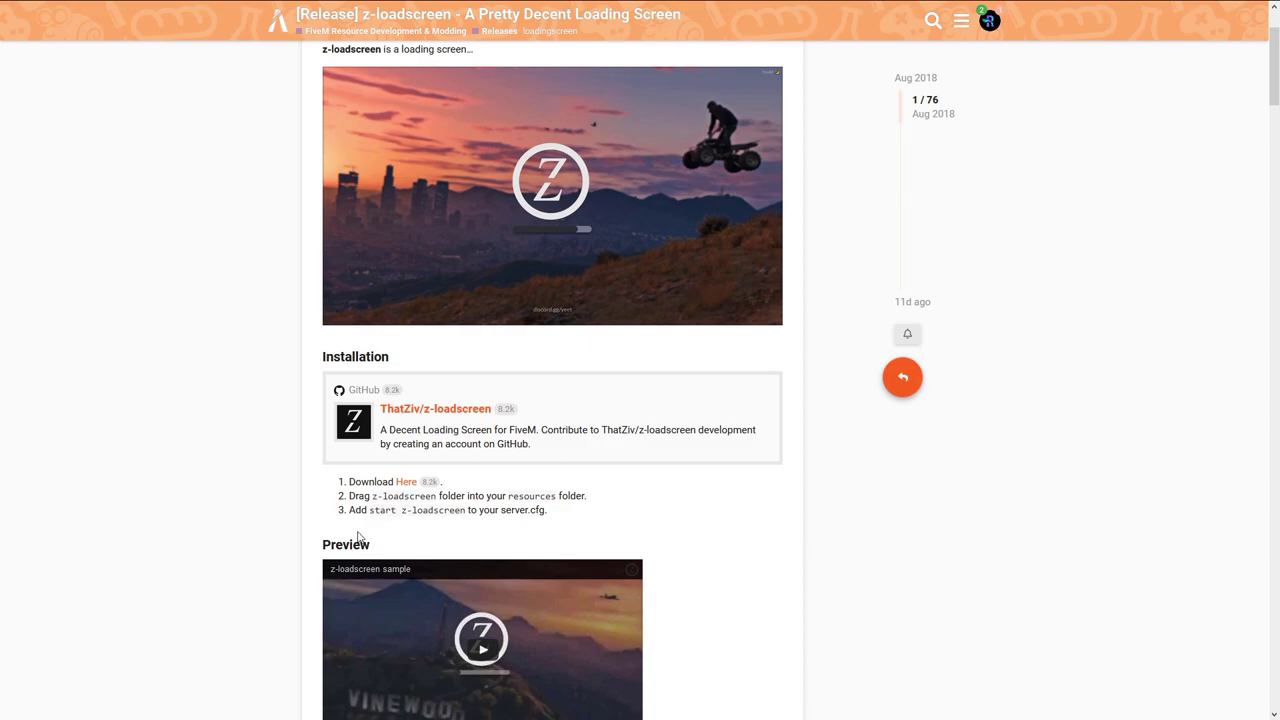
pyautogui.scroll(-1, 360, 537)
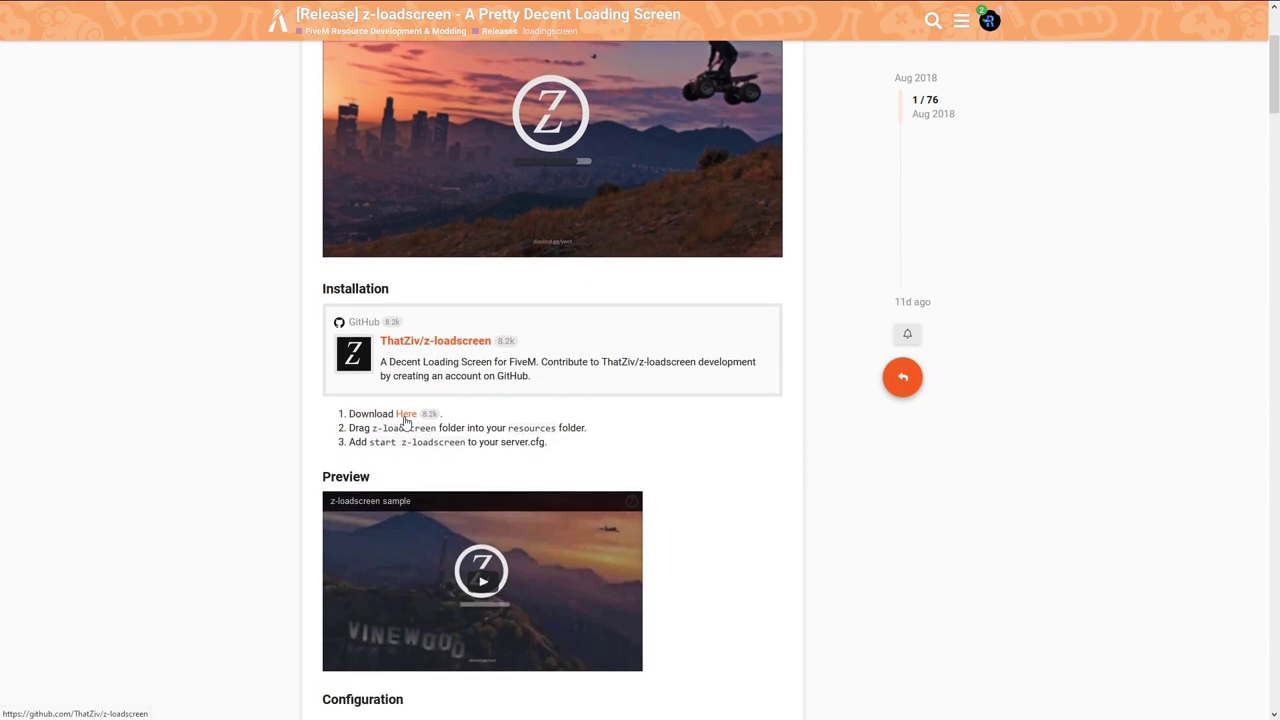
# - Go to the z-loadscreen GitHub repository from the post's download link, download it as a ZIP and open the archive in WinRAR
pyautogui.click(406, 421)
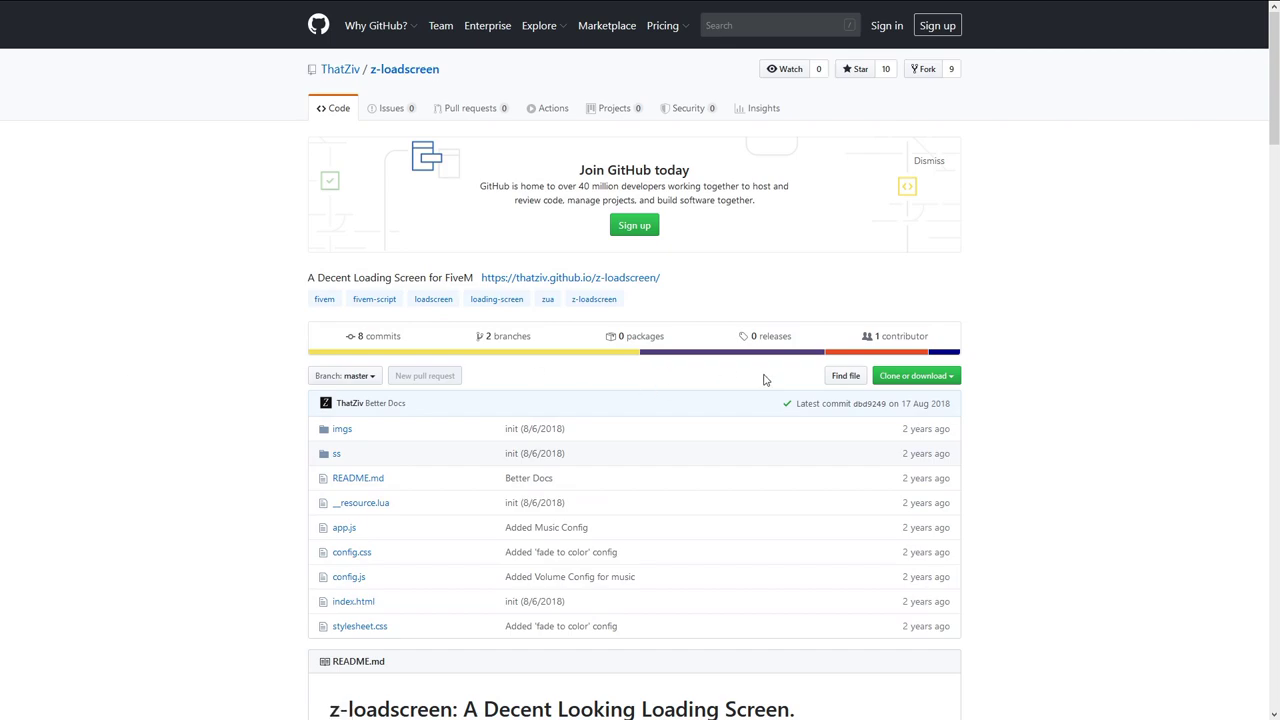
pyautogui.click(922, 377)
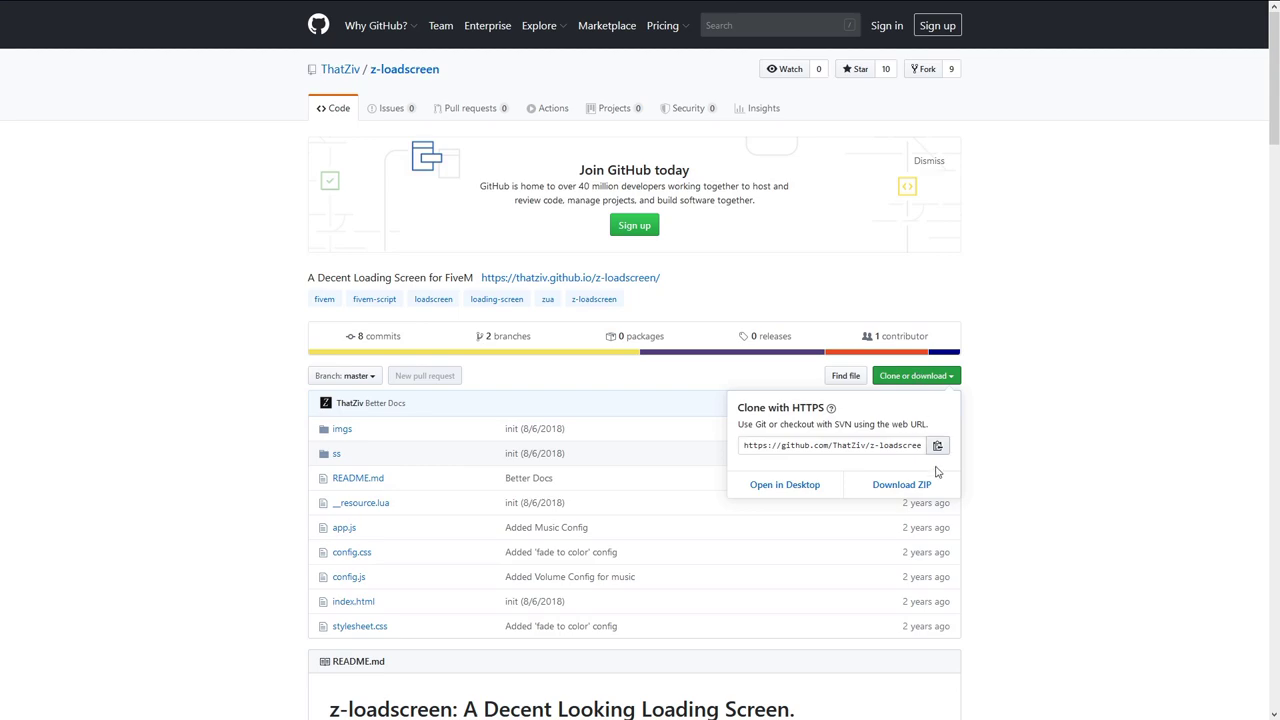
pyautogui.click(922, 485)
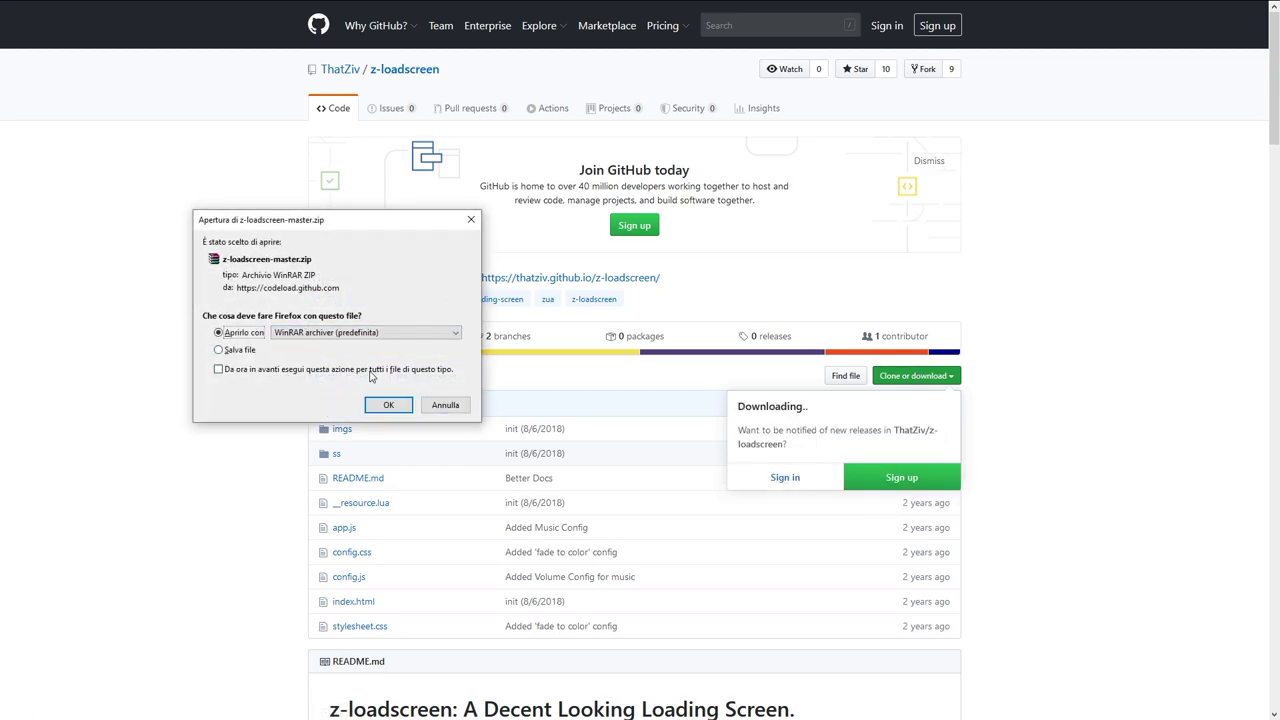
pyautogui.click(400, 406)
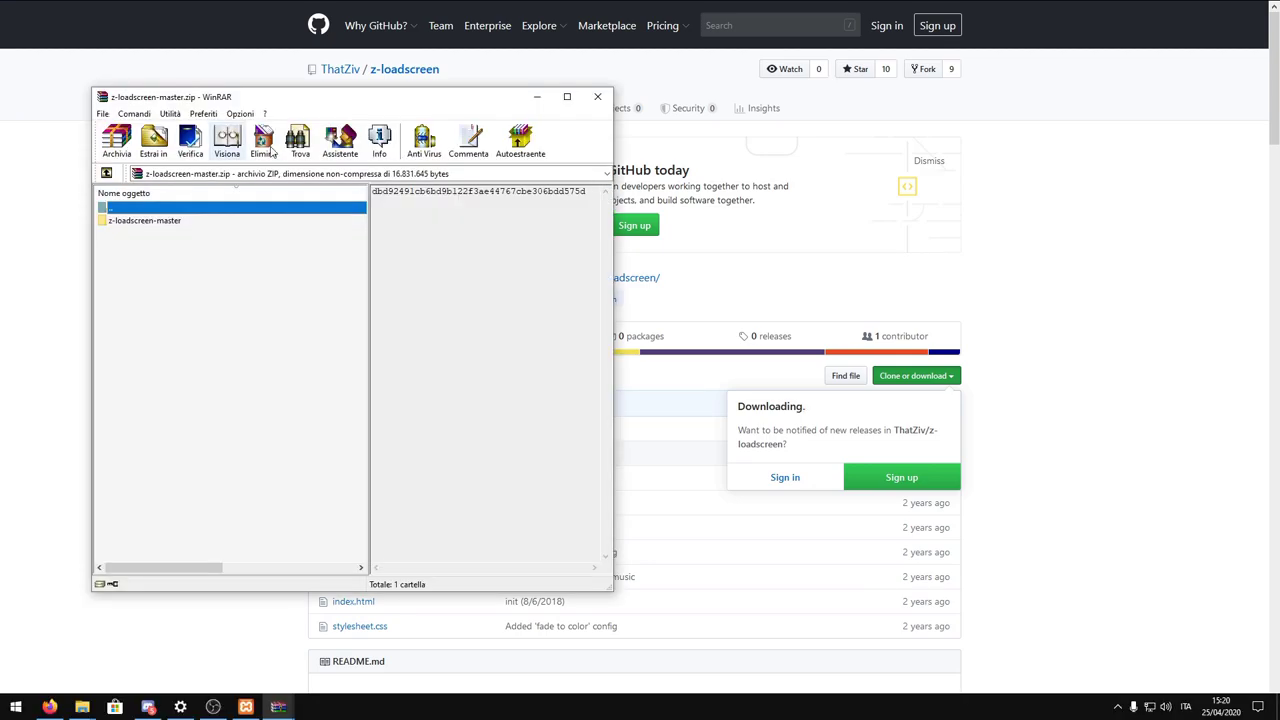
# - Extract the z-loadscreen-master folder from the archive into the server's resources folder and rename it to z-loadscreen
pyautogui.moveTo(303, 99); pyautogui.dragTo(671, 120)
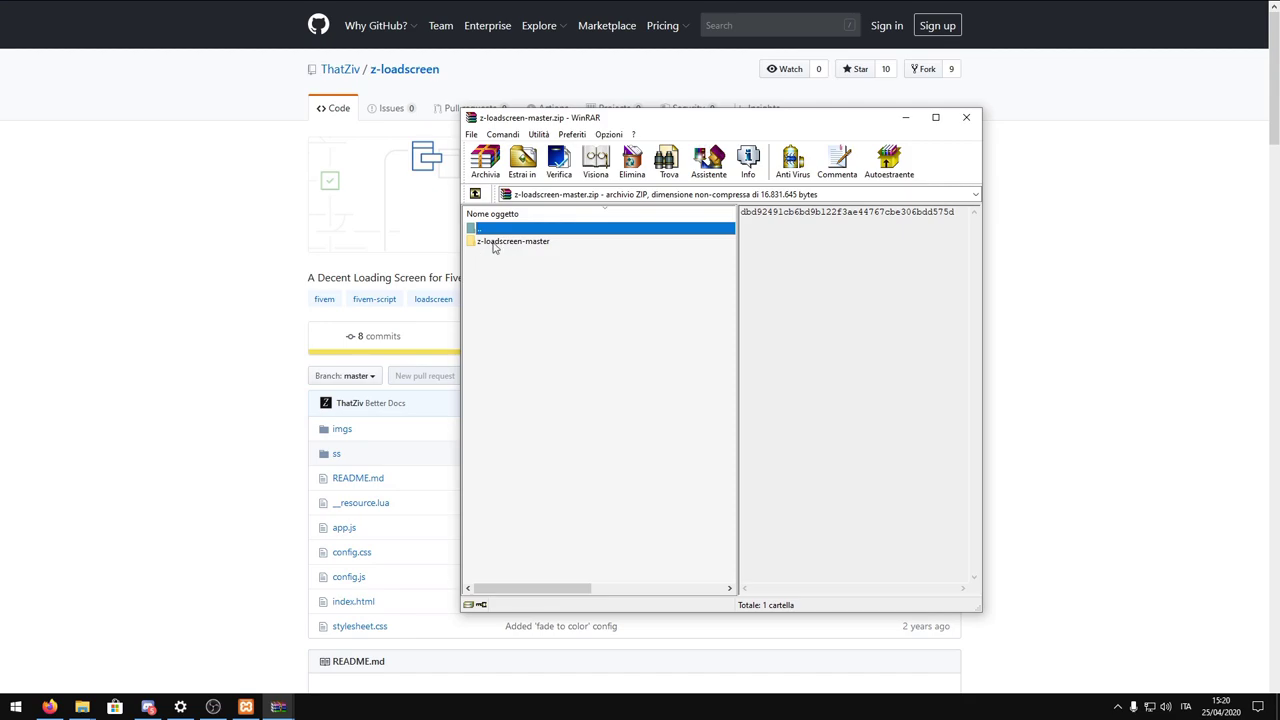
pyautogui.click(82, 707)
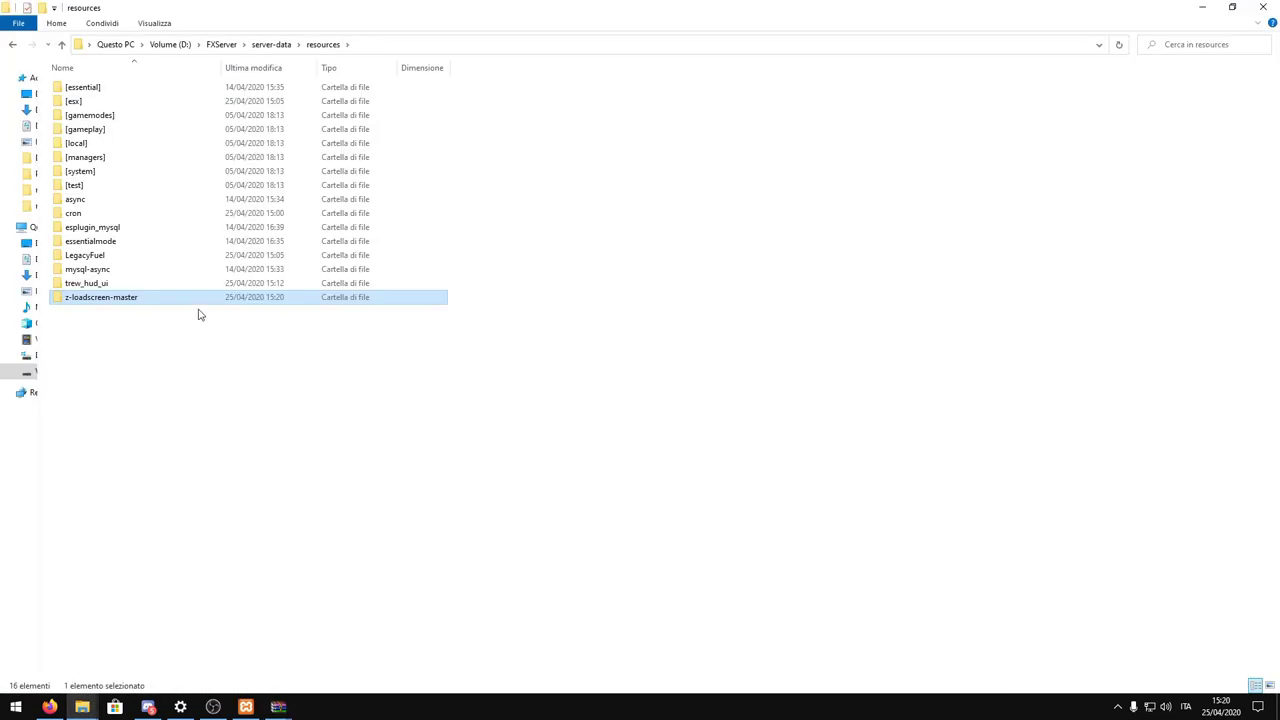
pyautogui.click(138, 298)
pyautogui.click(138, 298)
pyautogui.press('BackSpace')
pyautogui.press('BackSpace')
pyautogui.press('BackSpace')
pyautogui.press('BackSpace')
pyautogui.press('BackSpace')
pyautogui.press('BackSpace')
pyautogui.press('BackSpace')
pyautogui.press('Return')
# - Open config.js from the z-loadscreen folder, set music to false and check the YouTube videoID setting
pyautogui.doubleClick(100, 298)
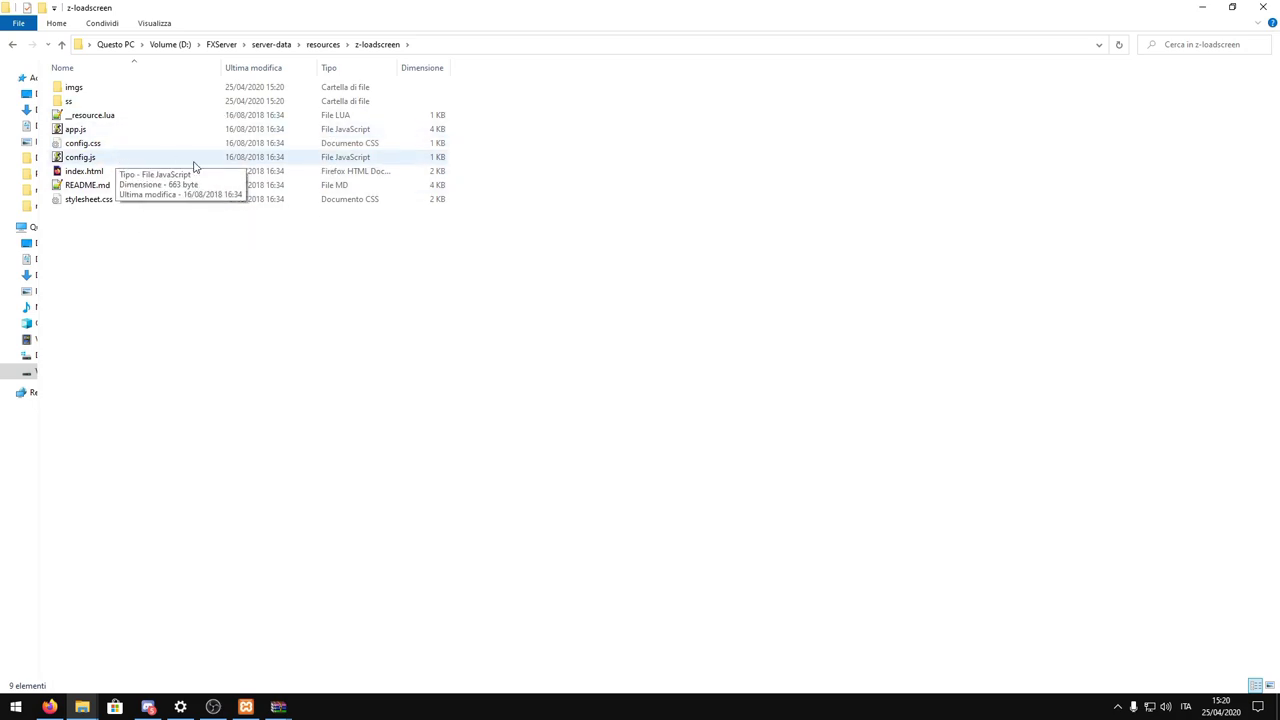
pyautogui.doubleClick(138, 162)
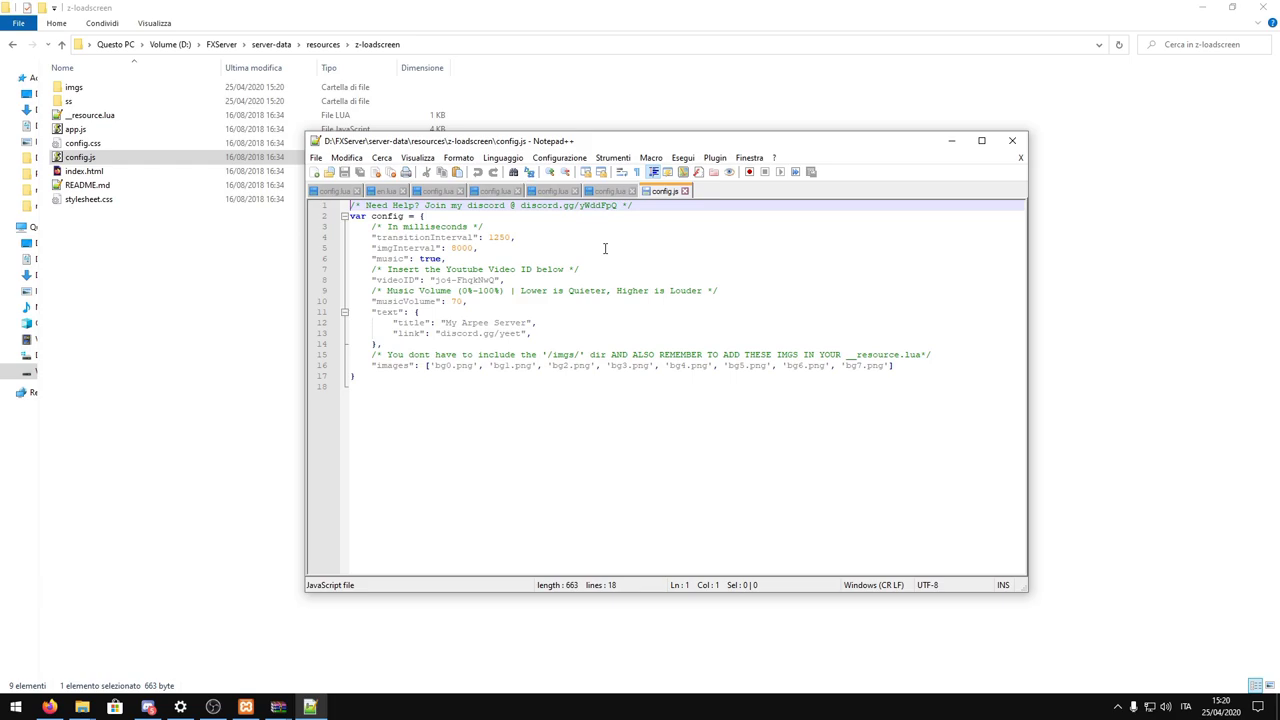
pyautogui.click(518, 236)
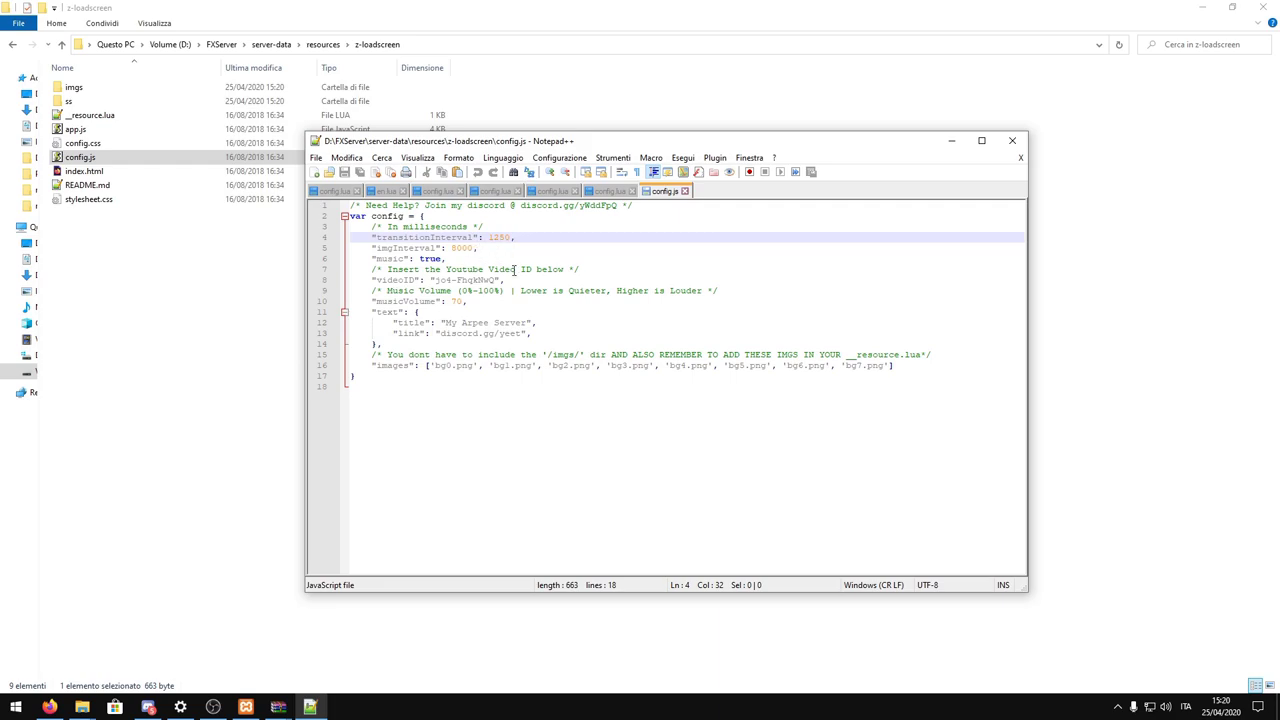
pyautogui.doubleClick(437, 260)
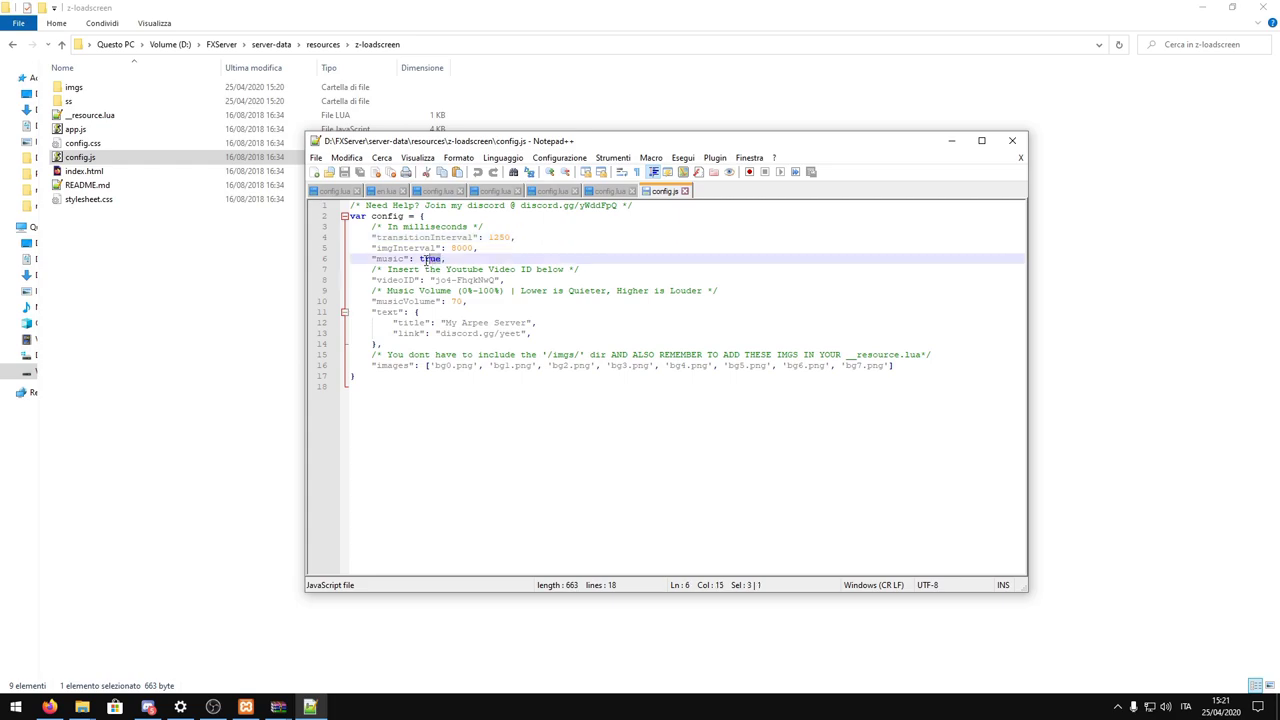
pyautogui.write('false')
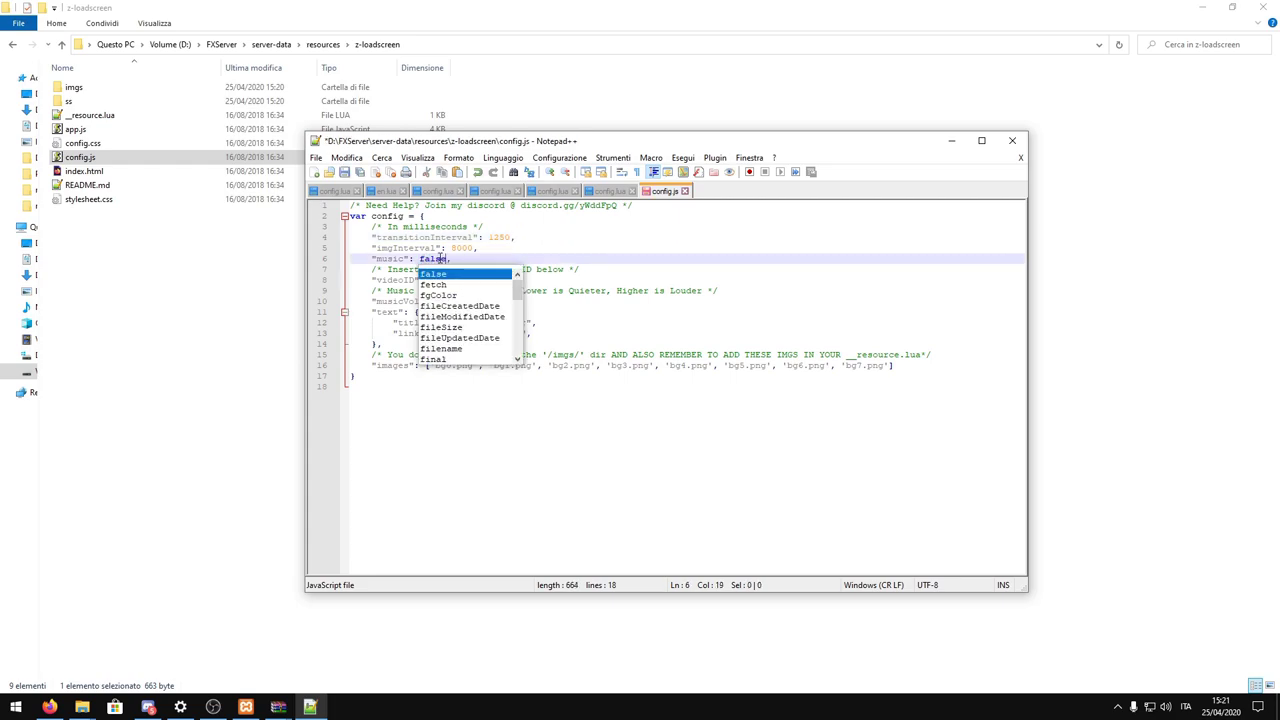
pyautogui.click(500, 251)
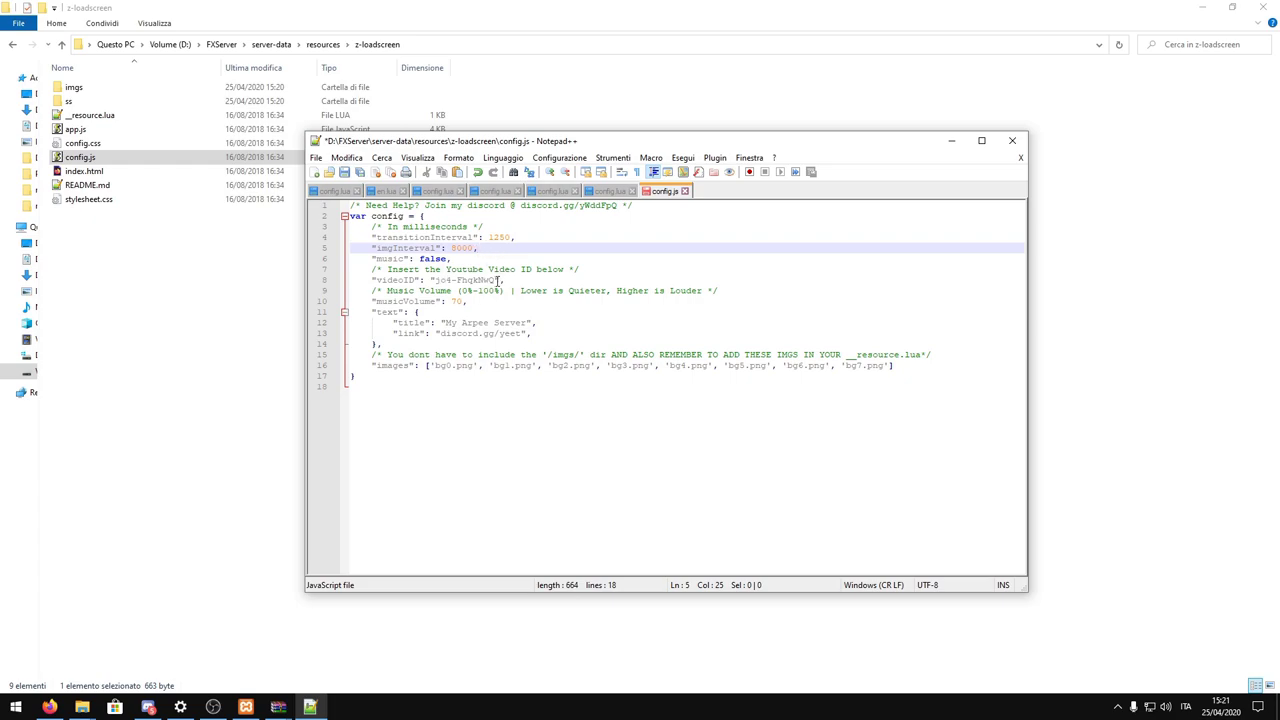
pyautogui.moveTo(498, 281); pyautogui.dragTo(433, 281)
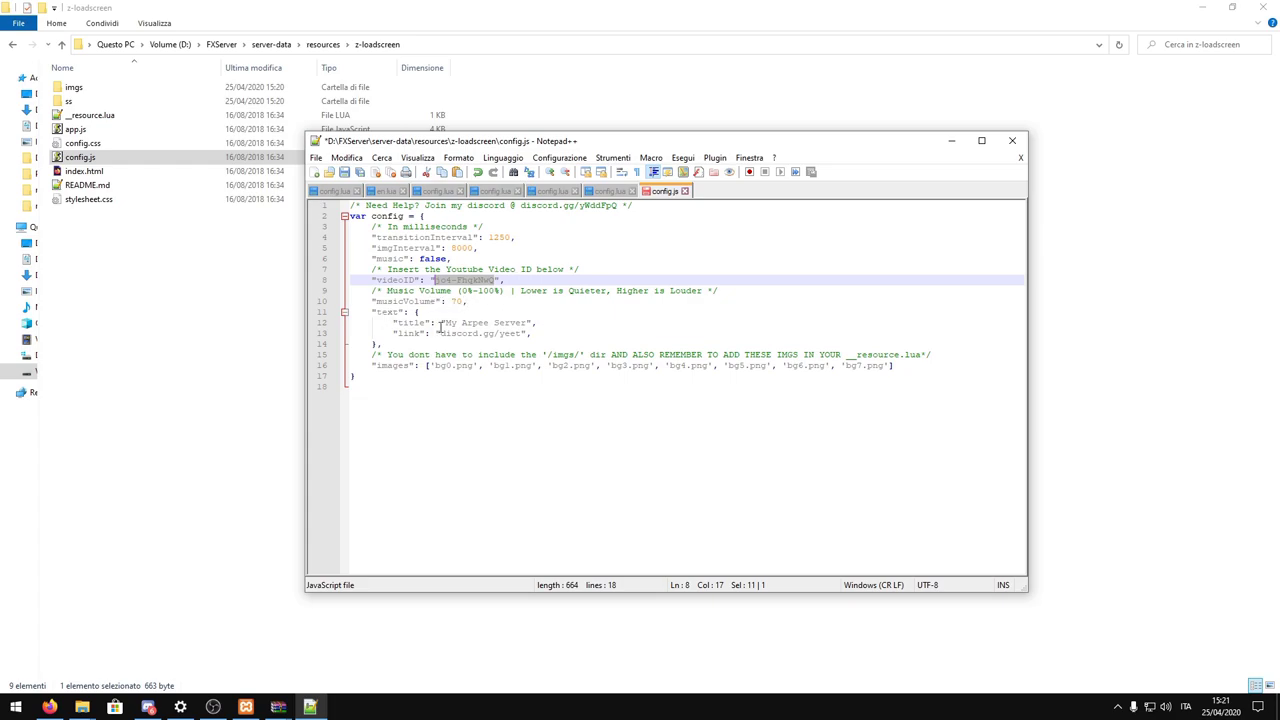
# - Set the loading screen's title to "COME FARE UN SERVER FIVEM" and its link to discord.gg/3H4KjUg in config.js
pyautogui.moveTo(526, 323); pyautogui.dragTo(446, 321)
pyautogui.write('SOME ')
pyautogui.write('FARE UN SERVER FI')
pyautogui.write('VEM')
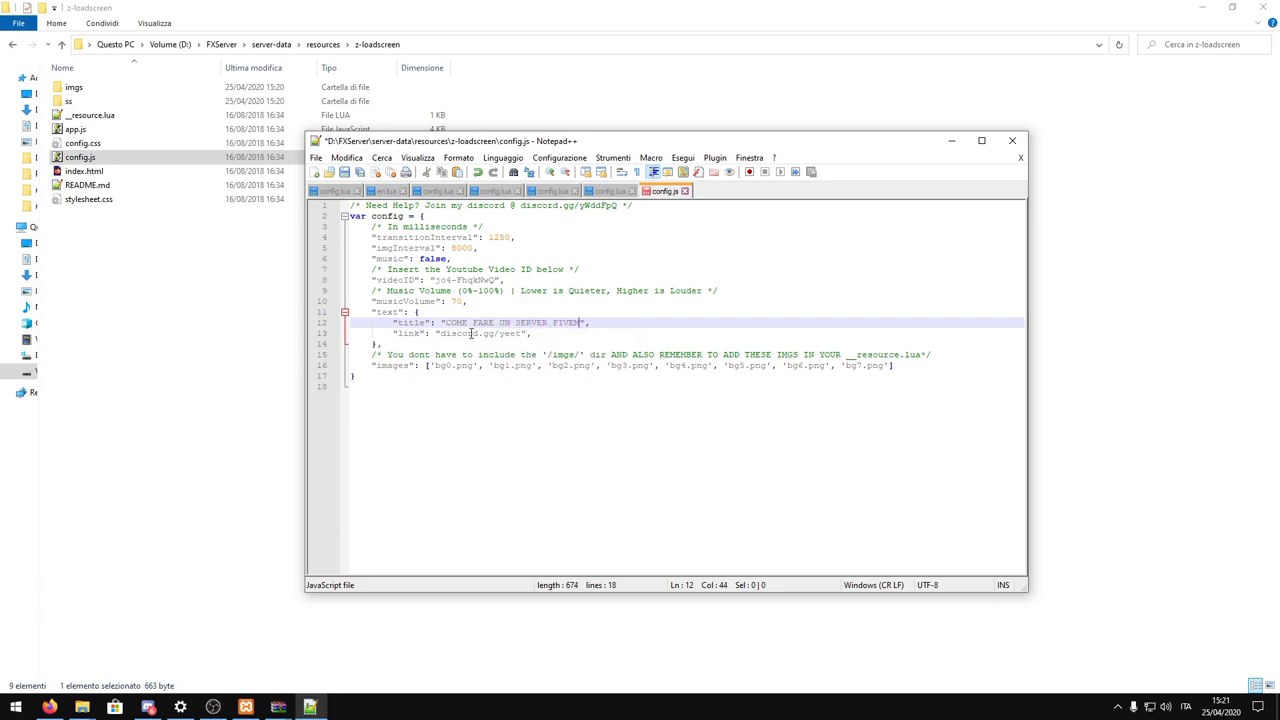
pyautogui.moveTo(521, 334); pyautogui.dragTo(500, 334)
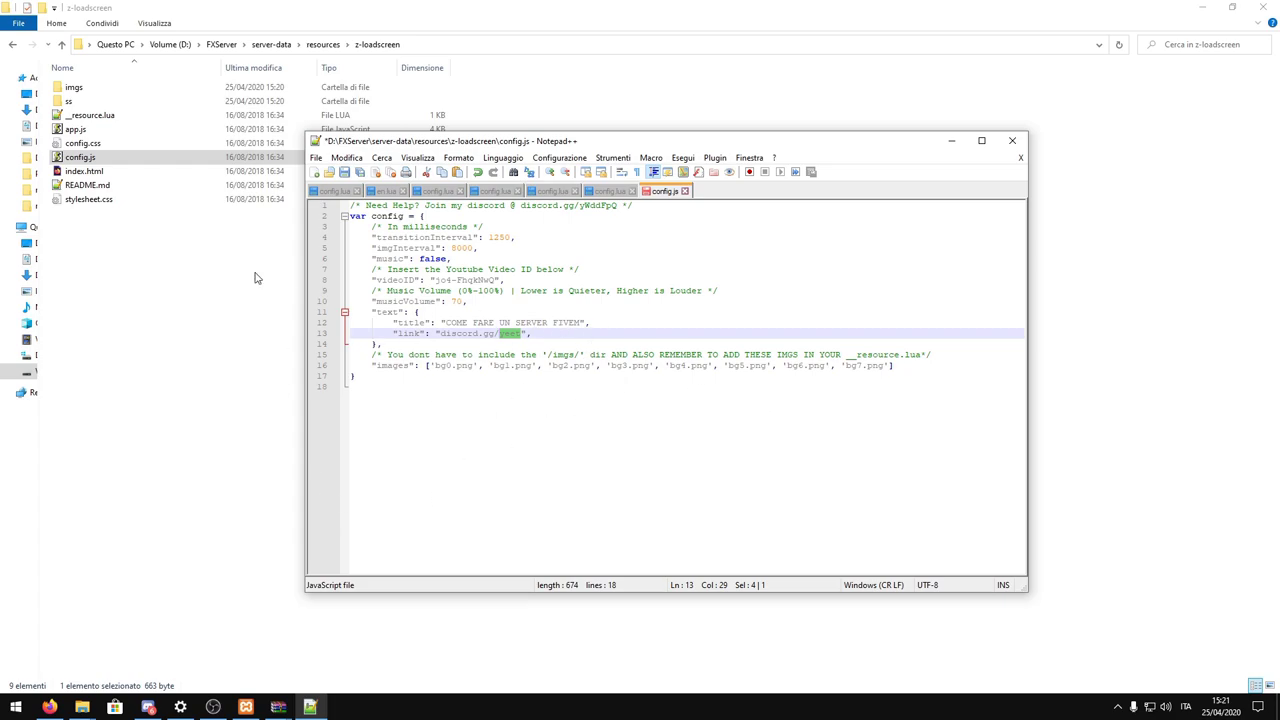
pyautogui.write('3H4KcUg')
pyautogui.click(632, 336)
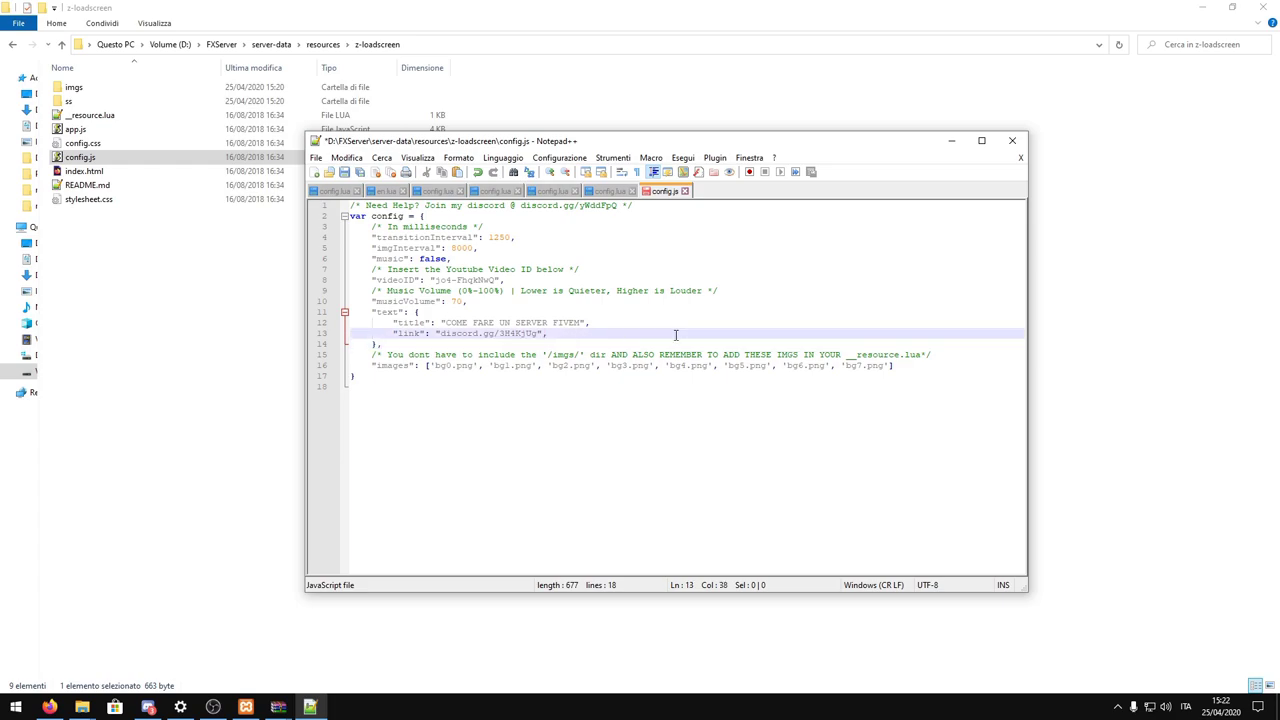